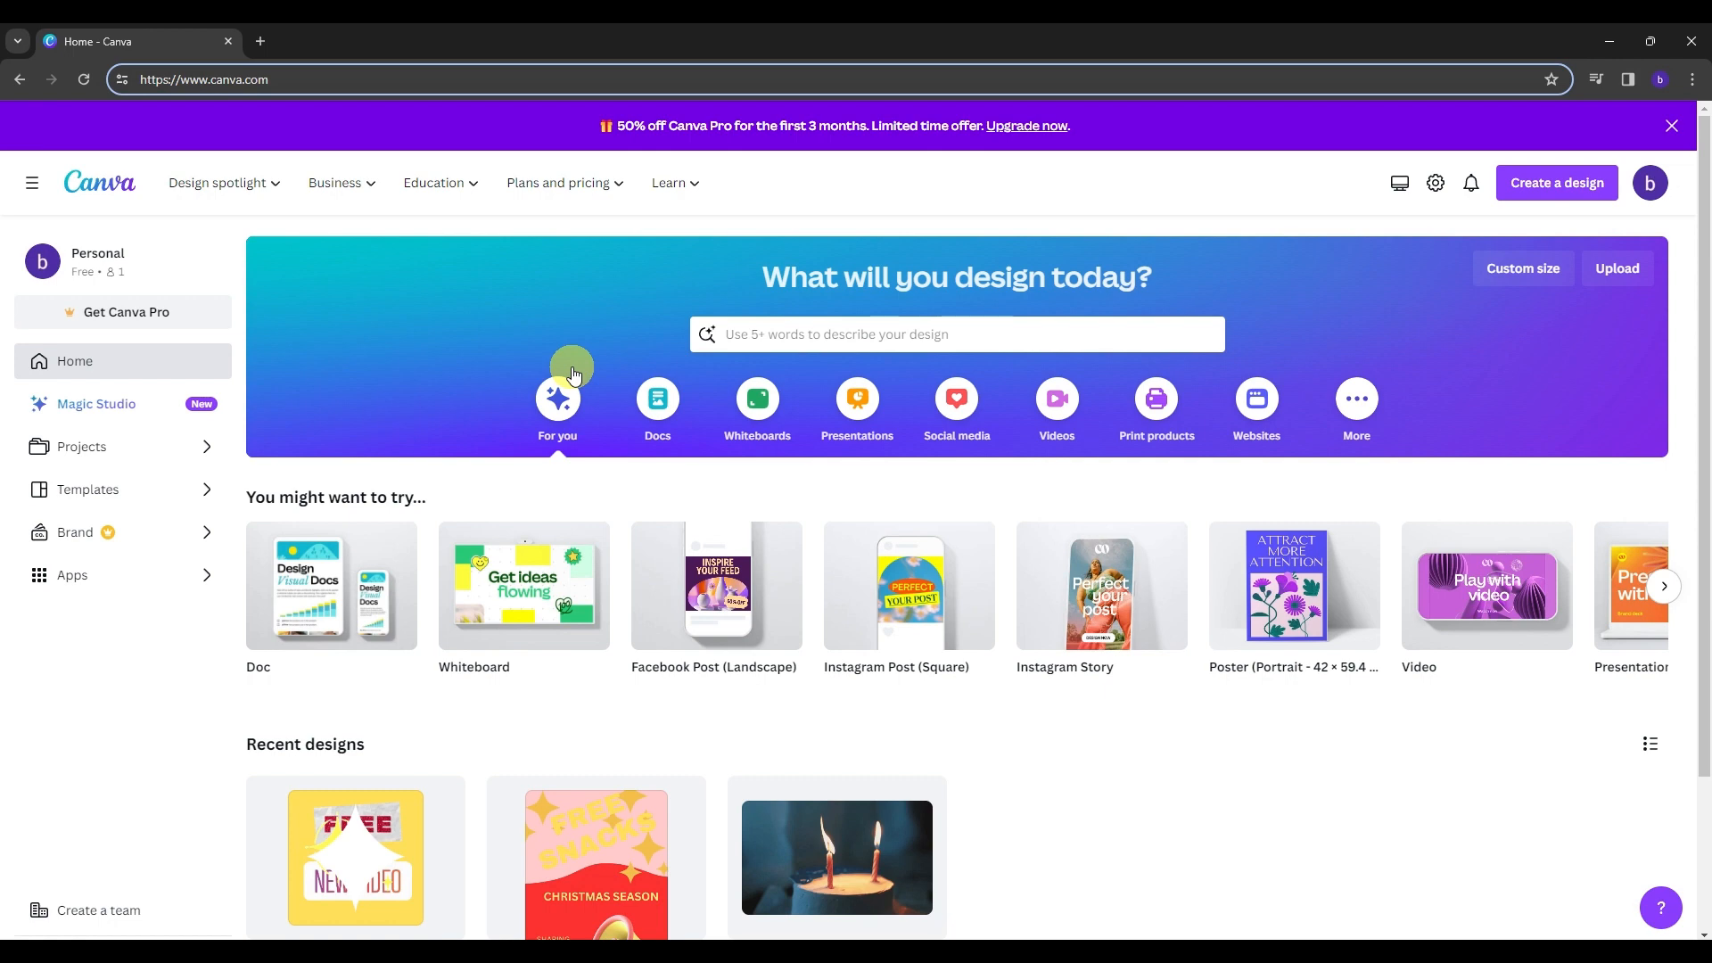
# Search the web for "kdp book cover" in a new browser tab and open Amazon's KDP Cover Calculator page
pyautogui.click(260, 41)
pyautogui.click(255, 83)
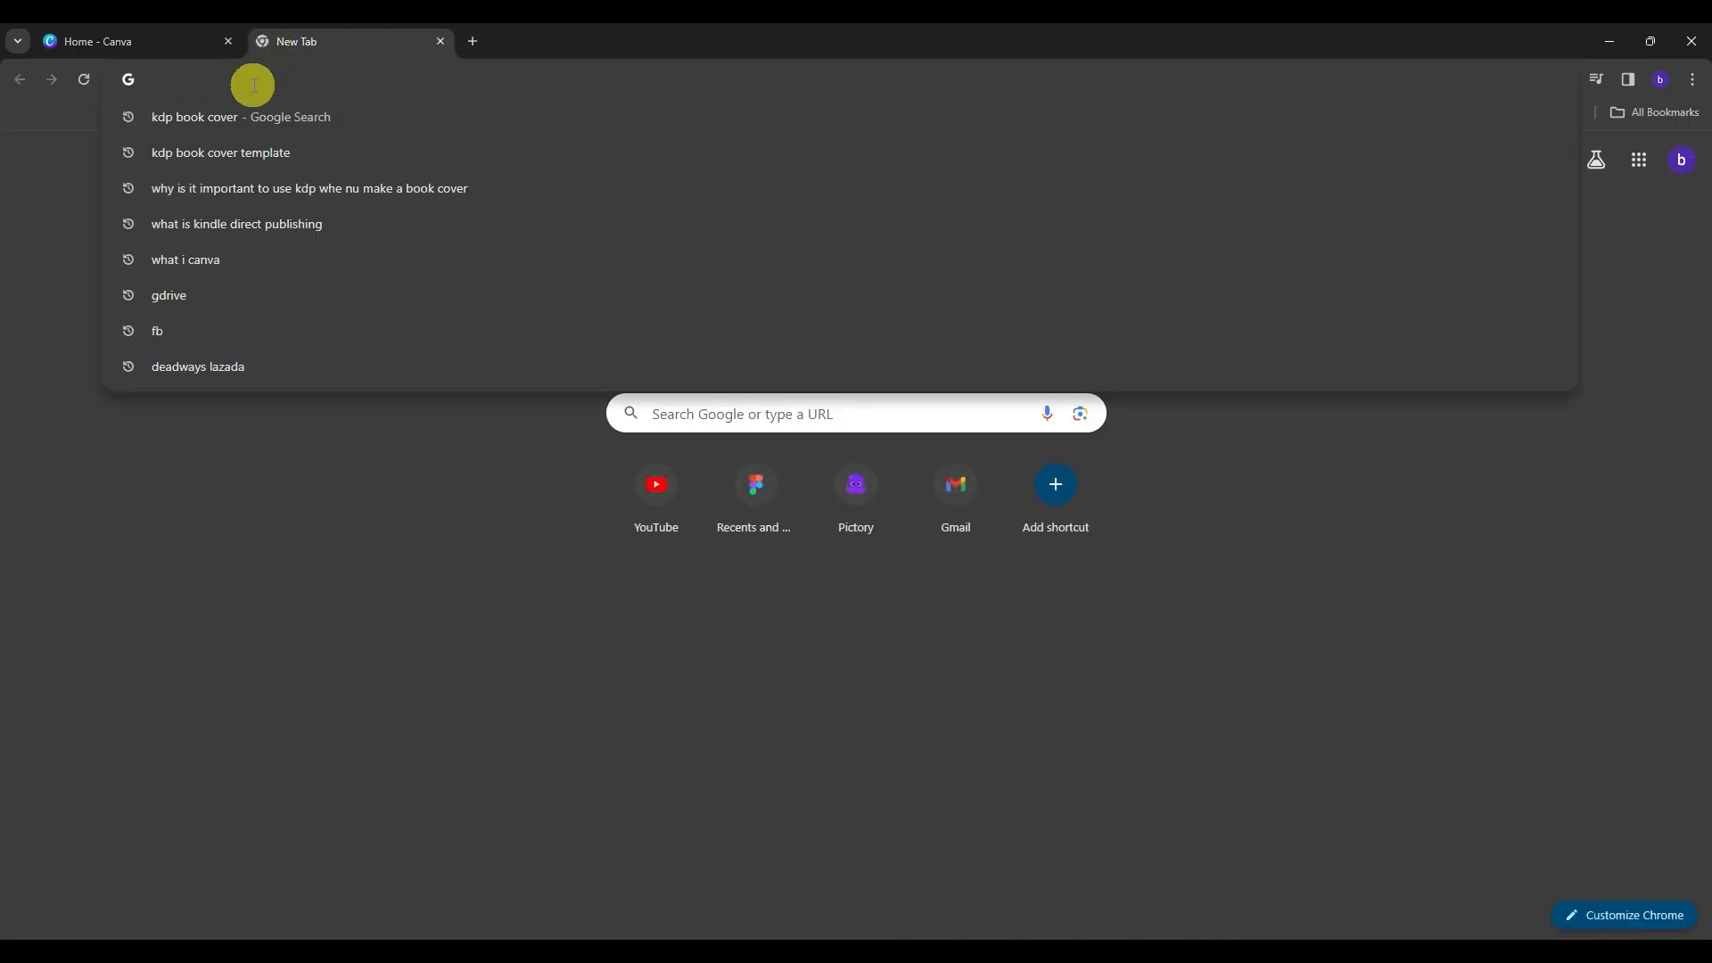
pyautogui.write('kdp book')
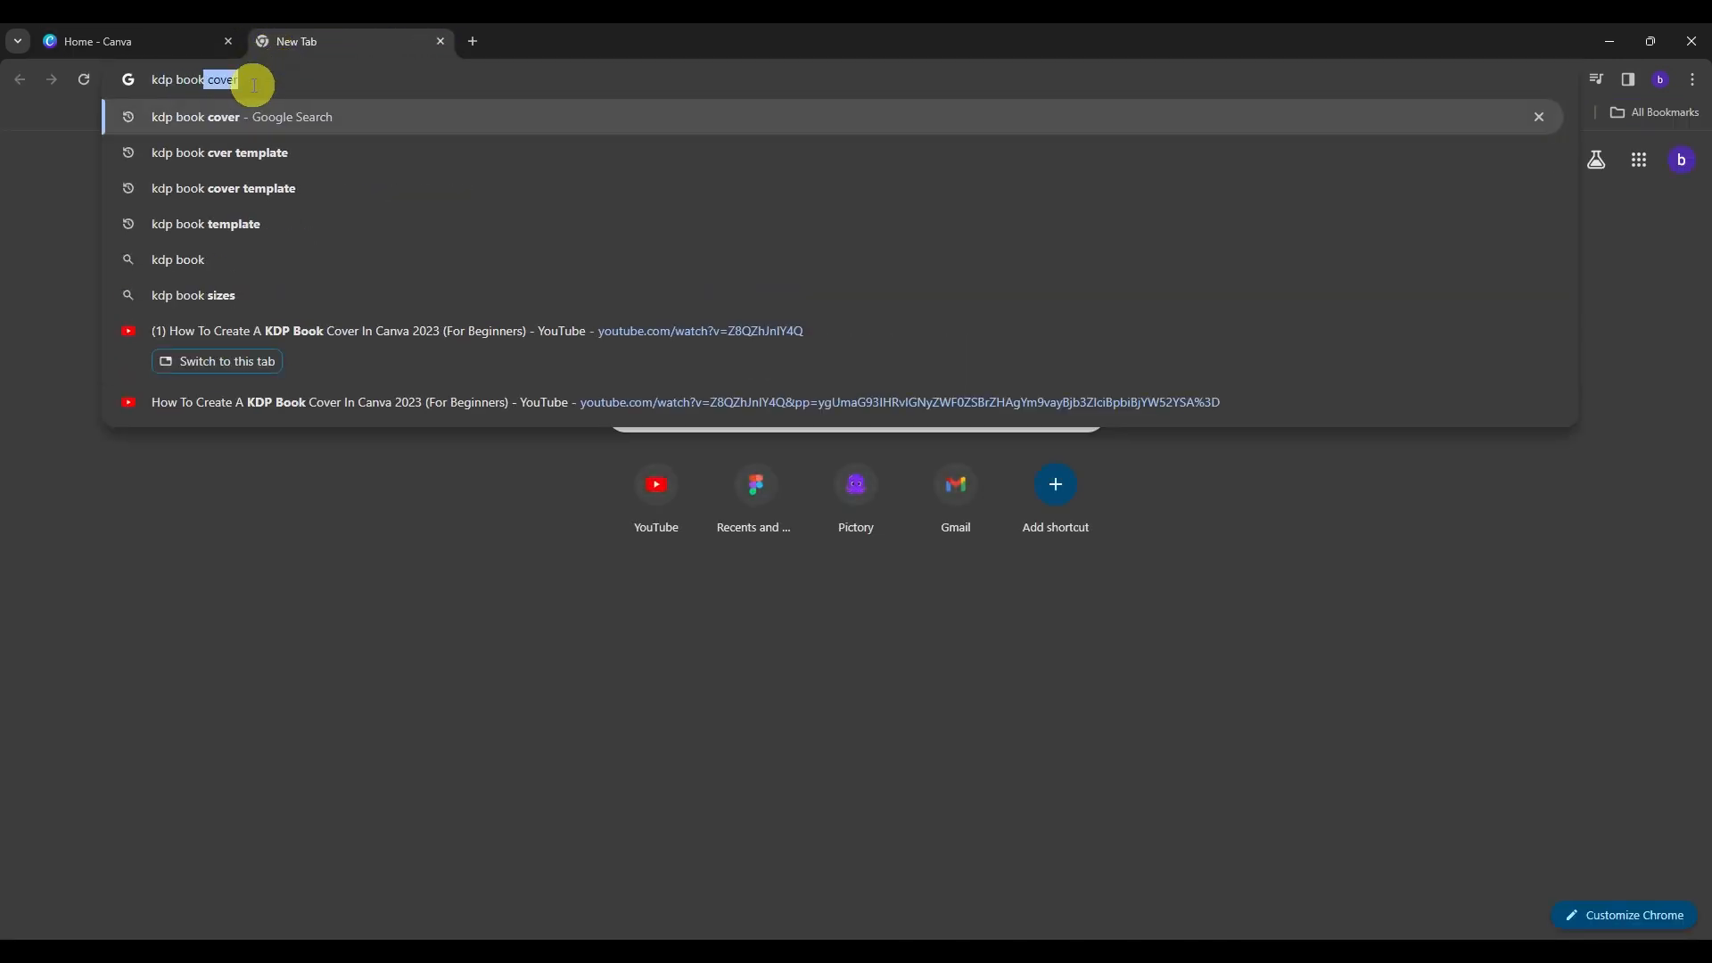
pyautogui.press('Return')
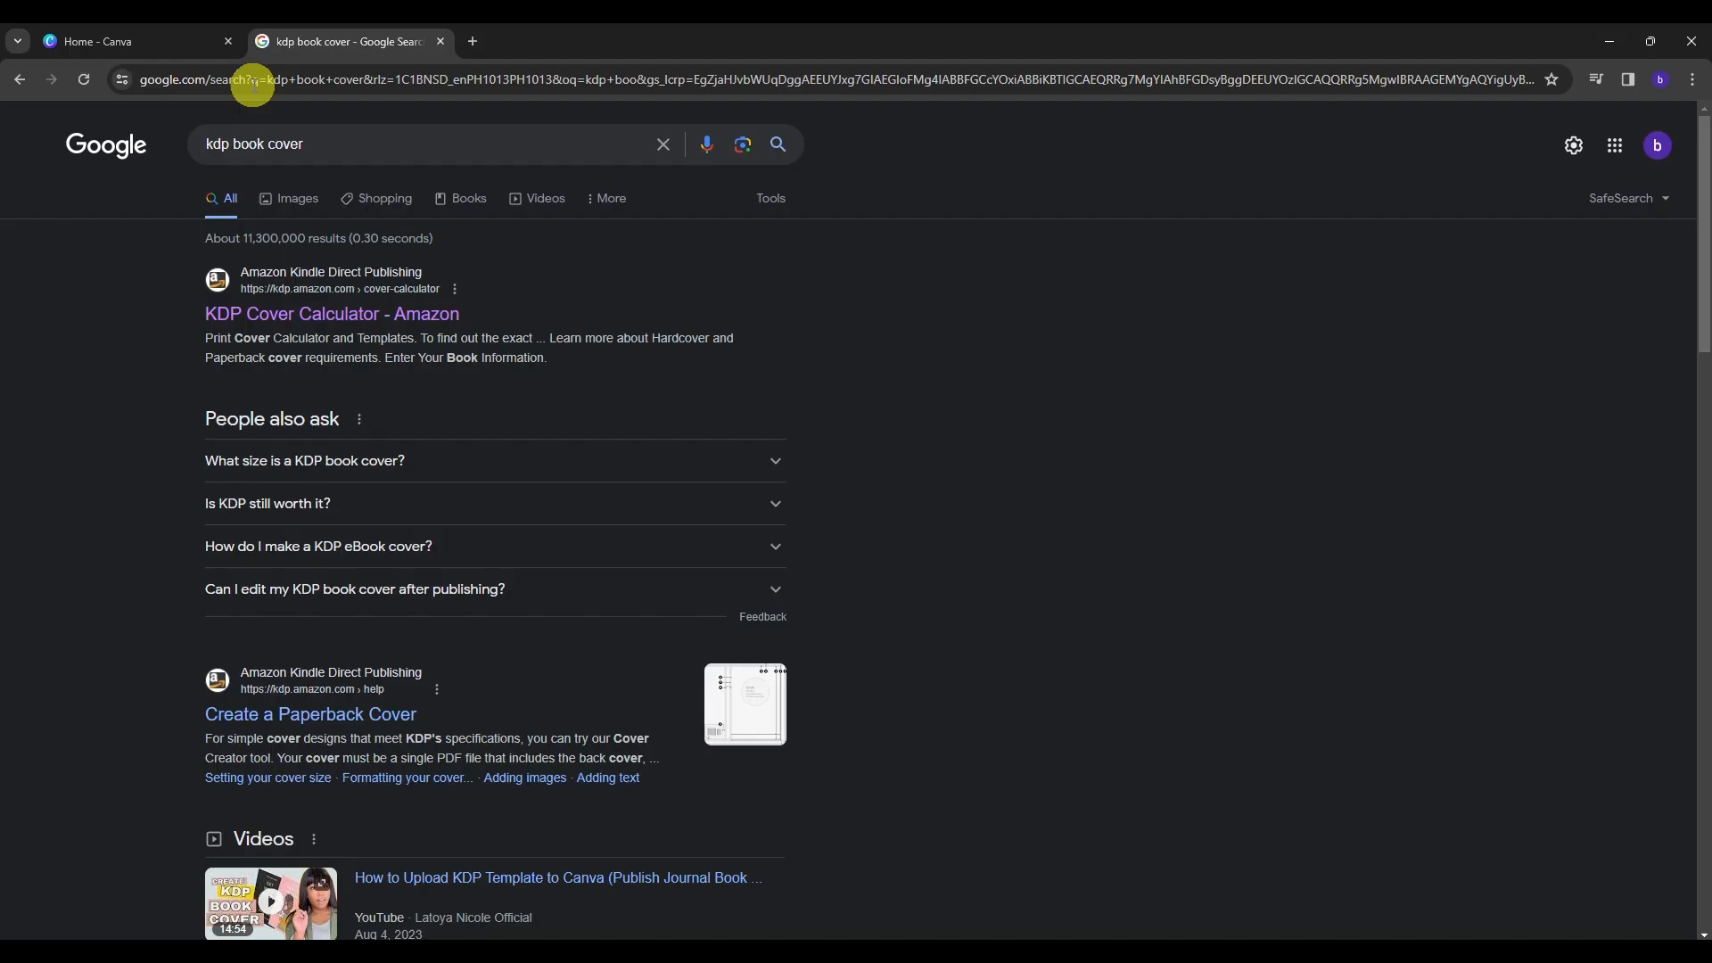
pyautogui.click(219, 323)
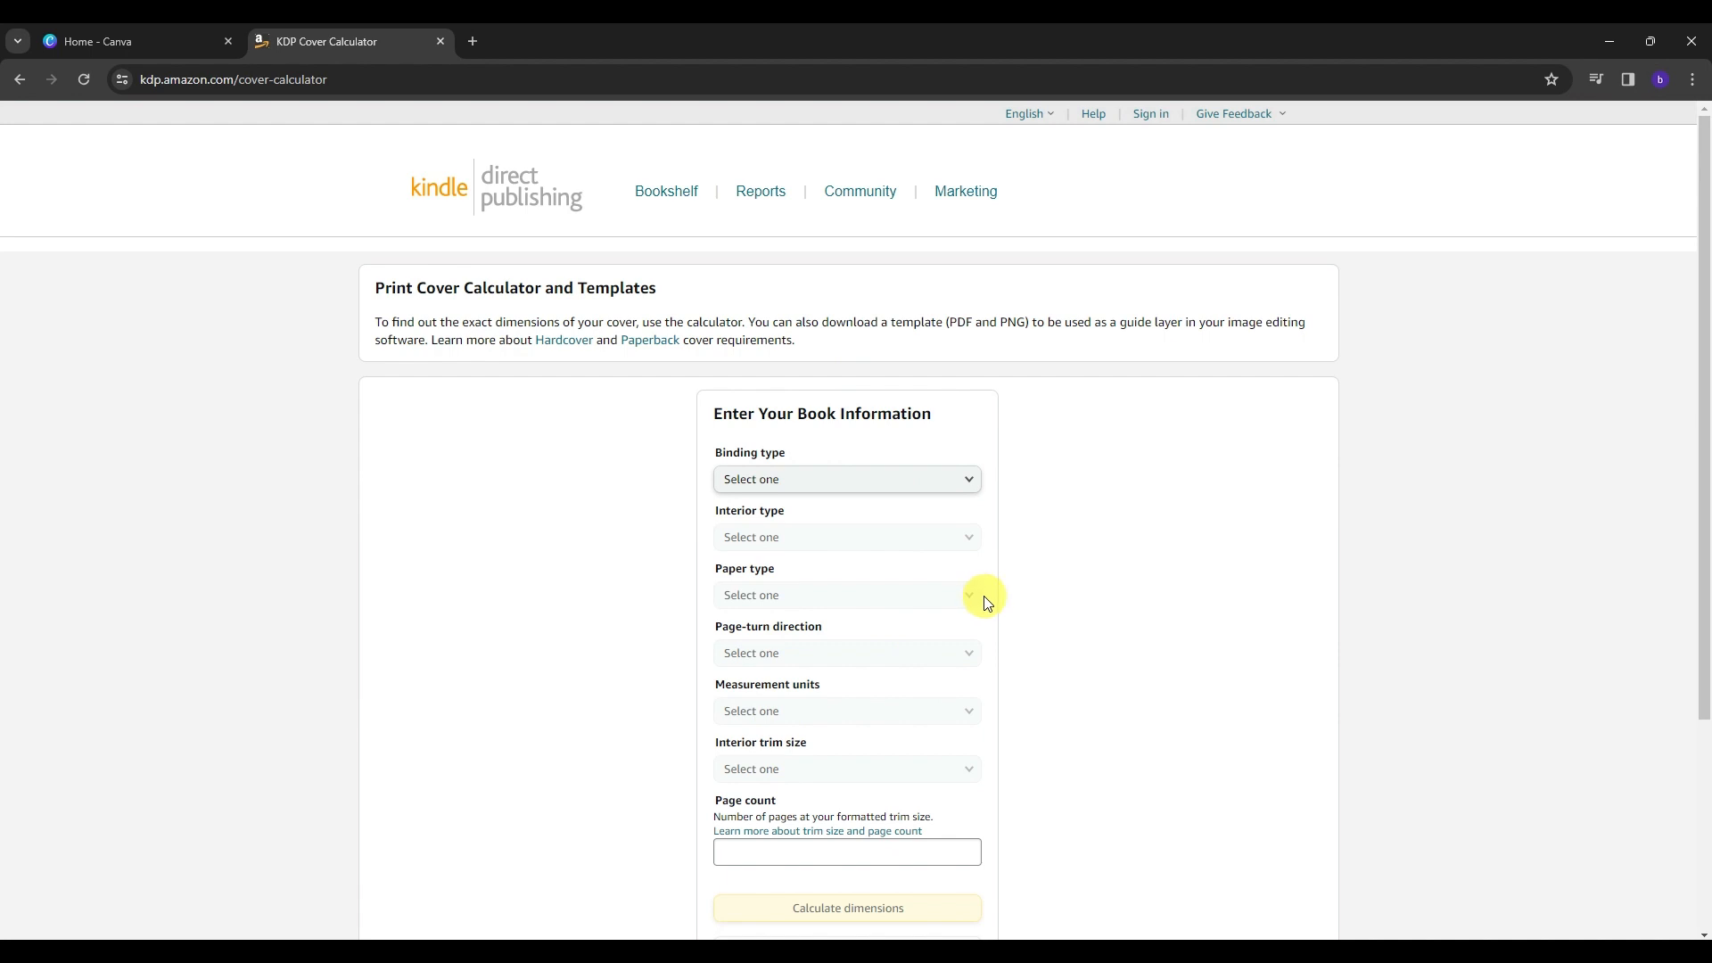
# Set the book's binding type to Paperback and its interior type to Standard color
pyautogui.scroll(-2, 986, 603)
pyautogui.scroll(2, 990, 606)
pyautogui.scroll(-2, 1008, 616)
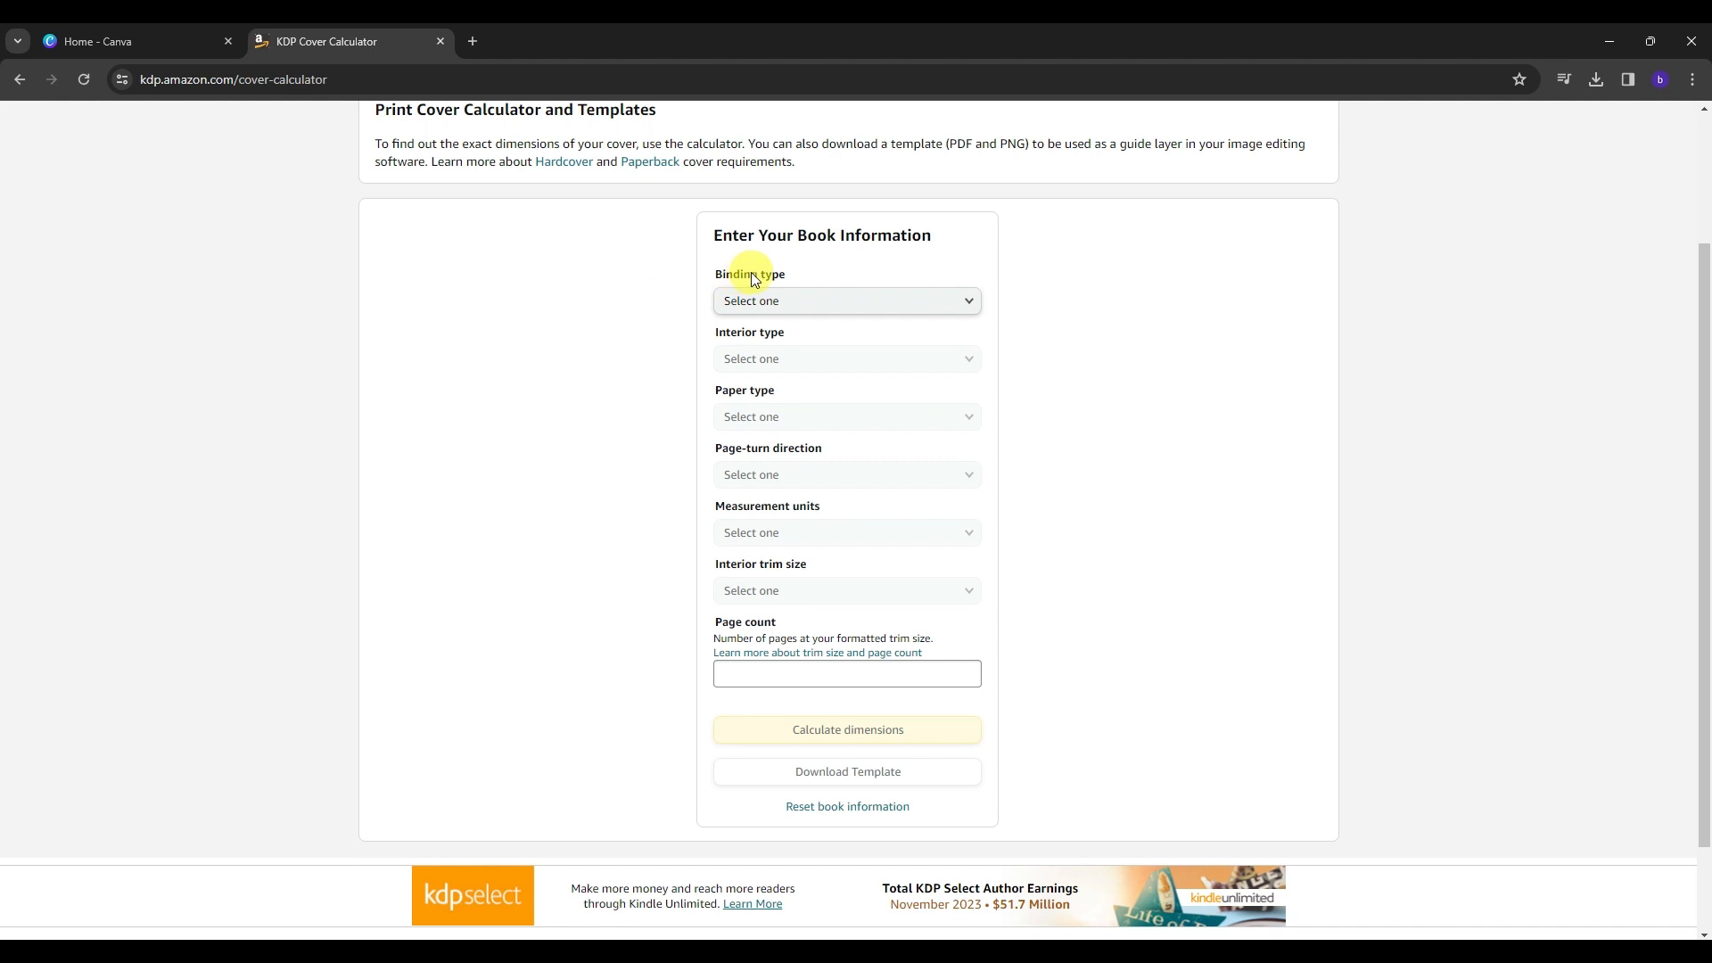
pyautogui.click(769, 299)
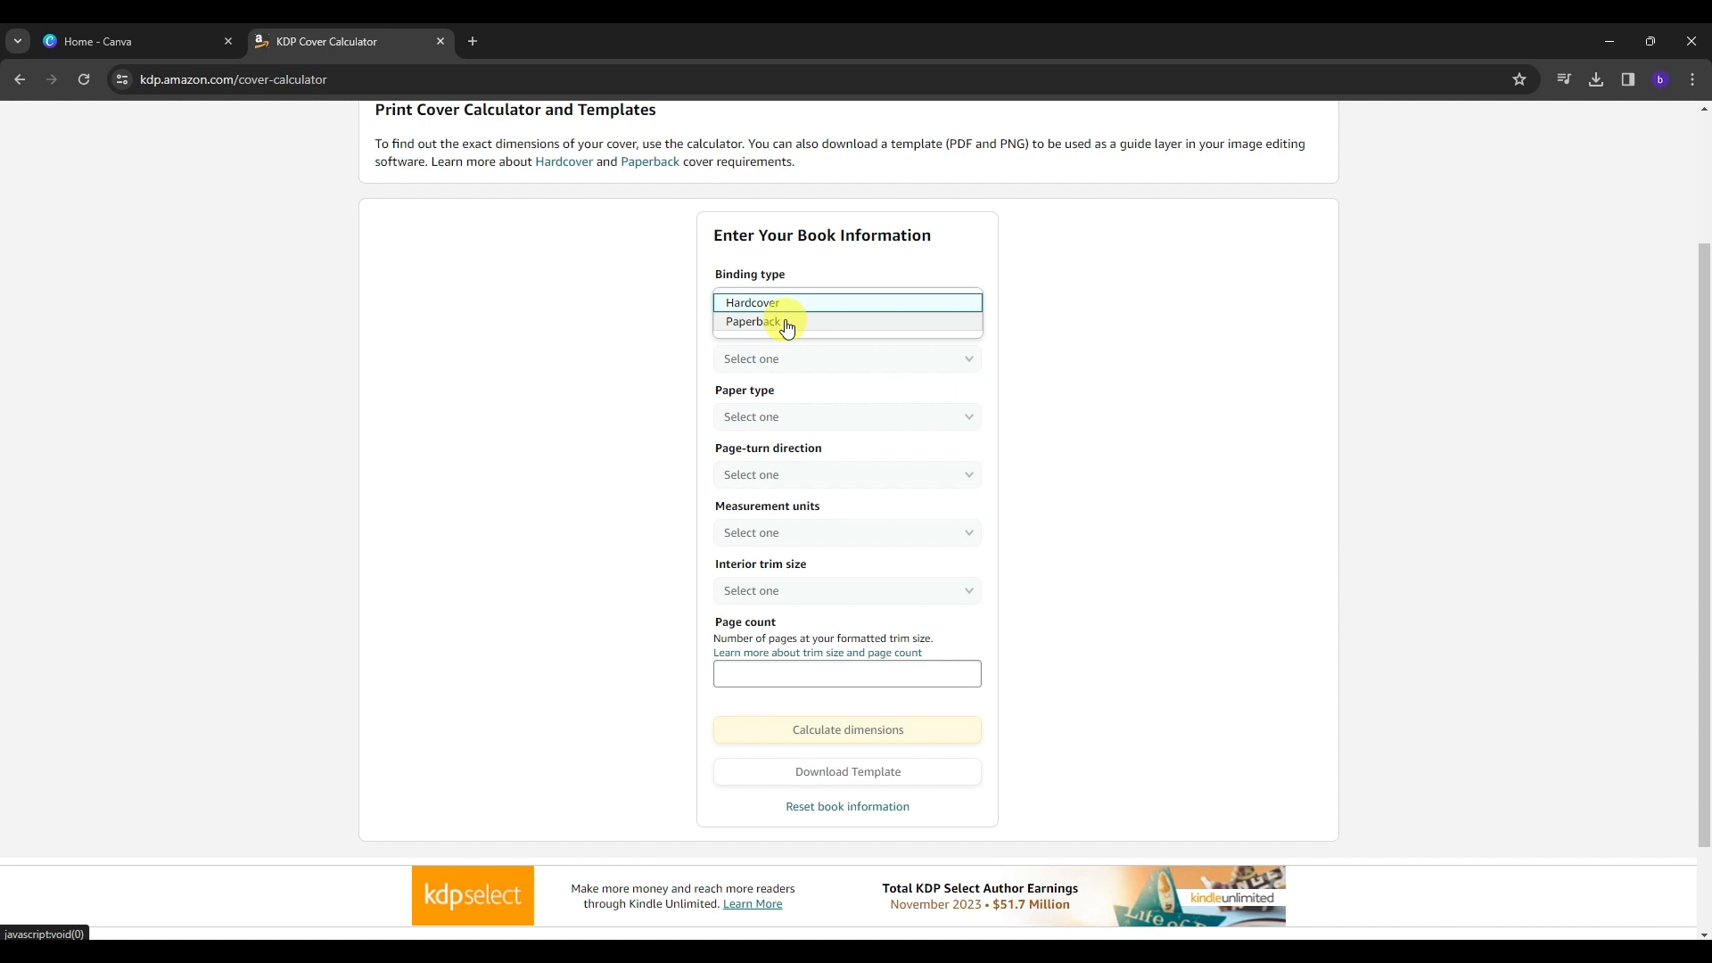
pyautogui.click(771, 323)
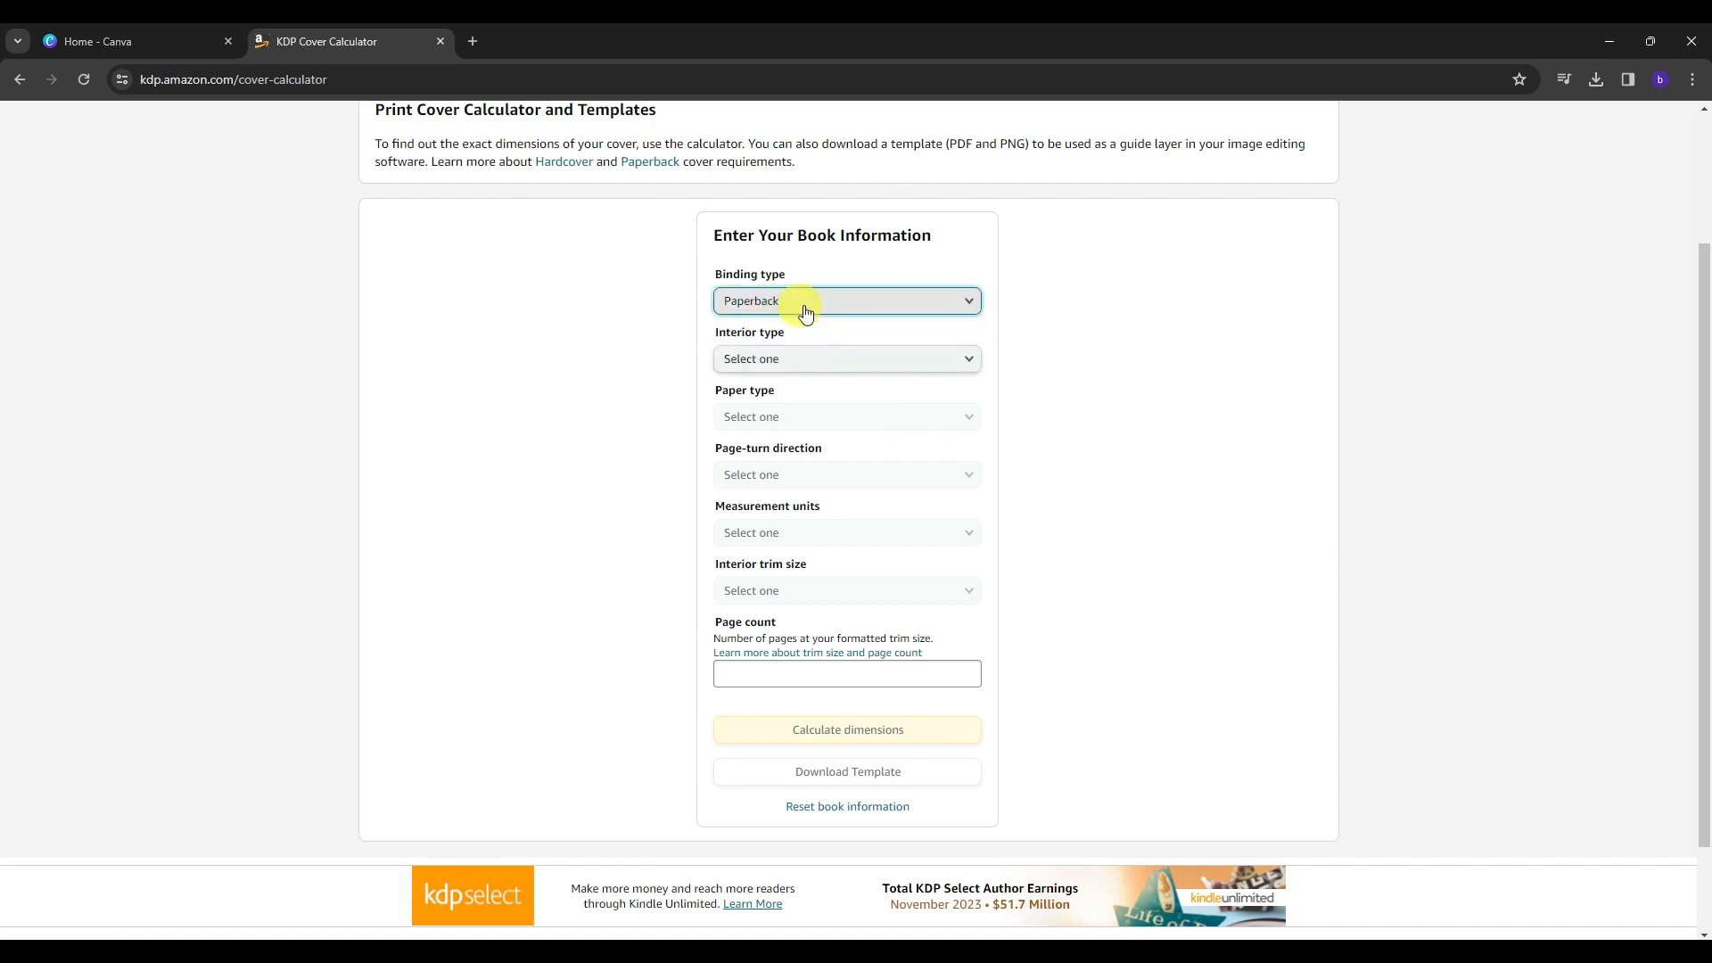
pyautogui.click(774, 357)
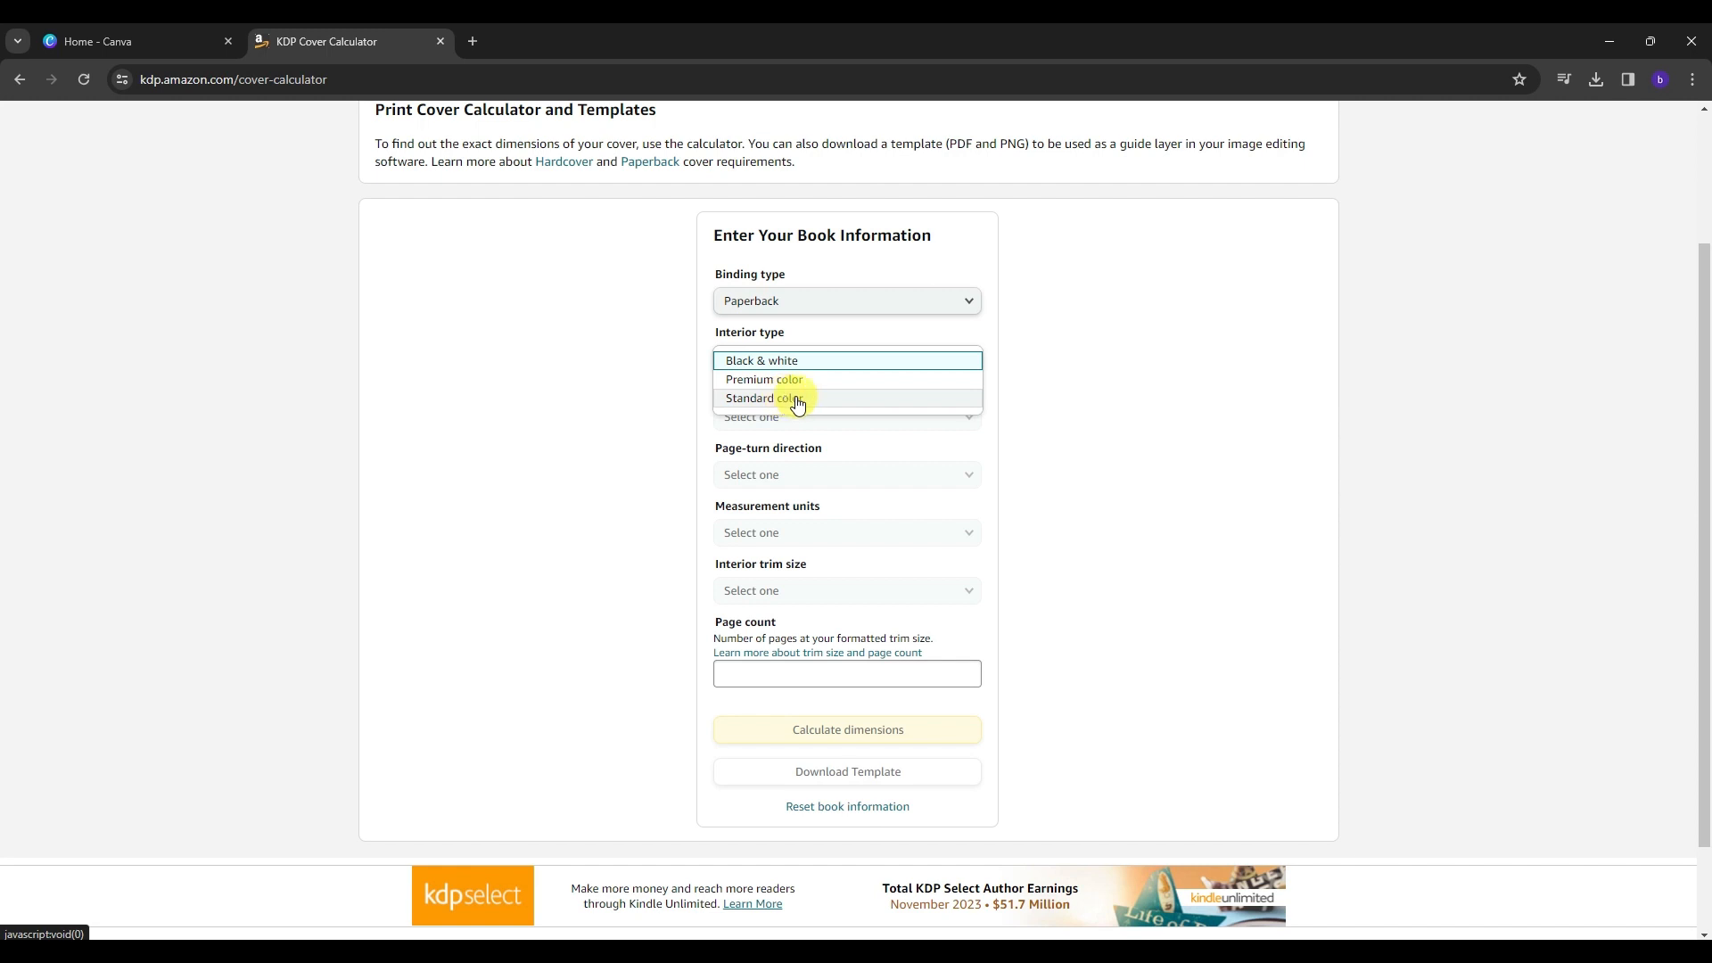
pyautogui.click(798, 401)
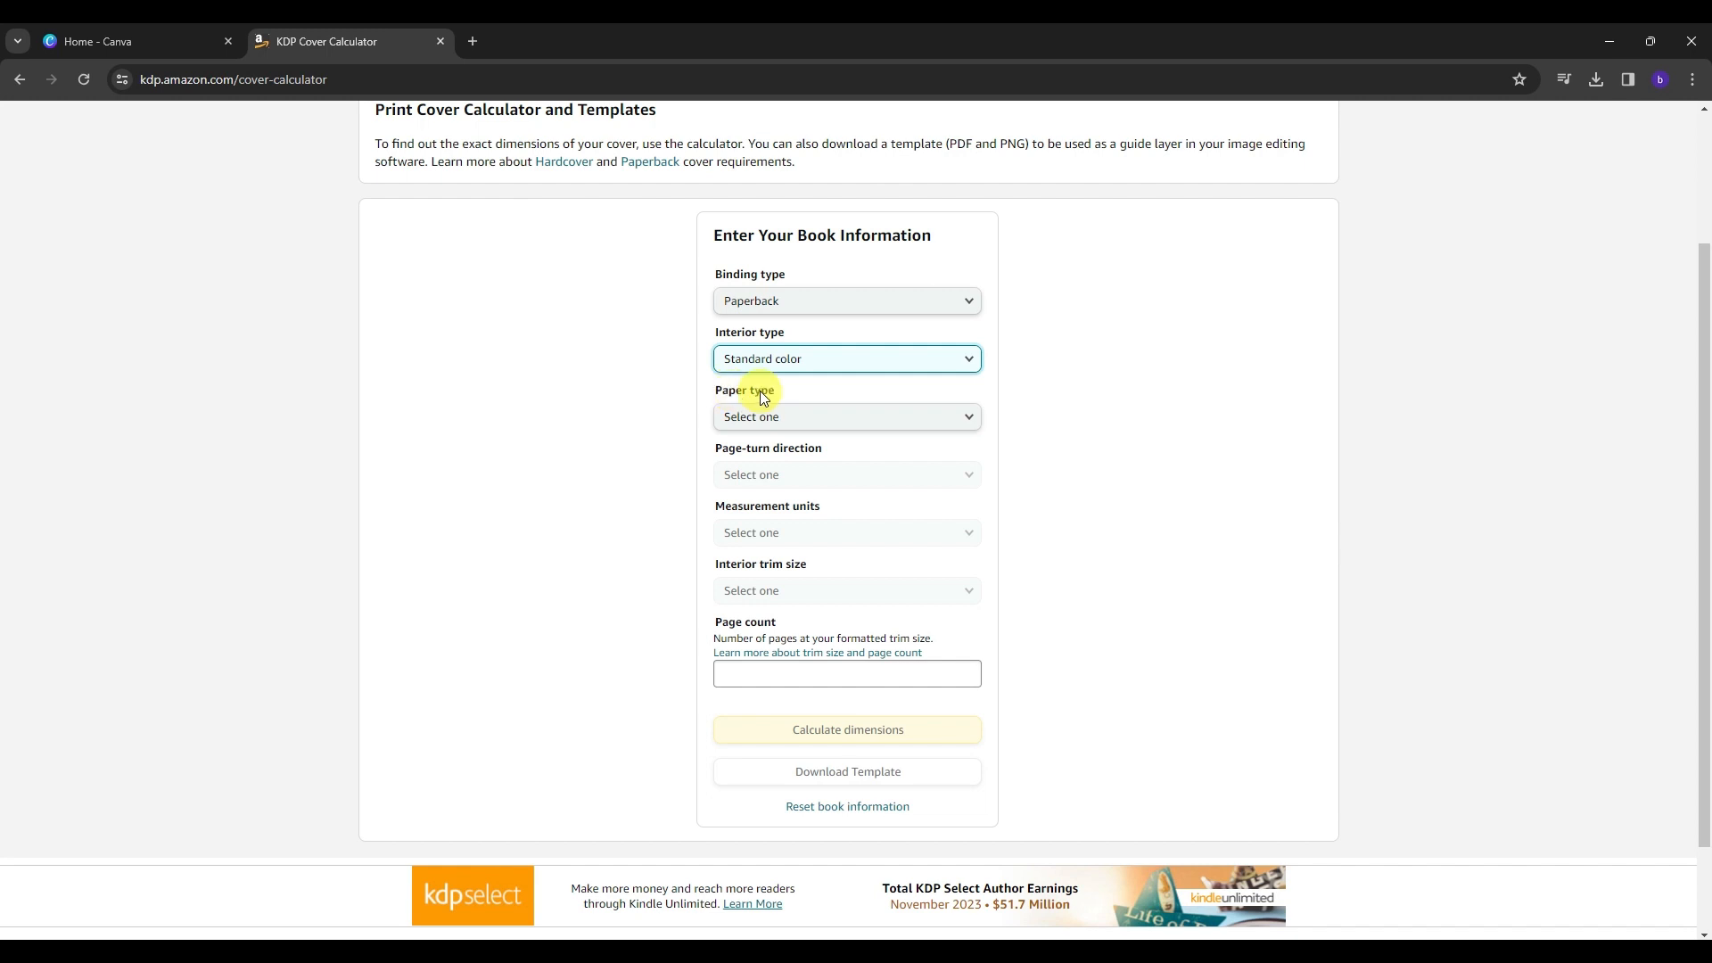
# Choose White paper as the paper type and Left to Right as the page-turn direction
pyautogui.click(765, 415)
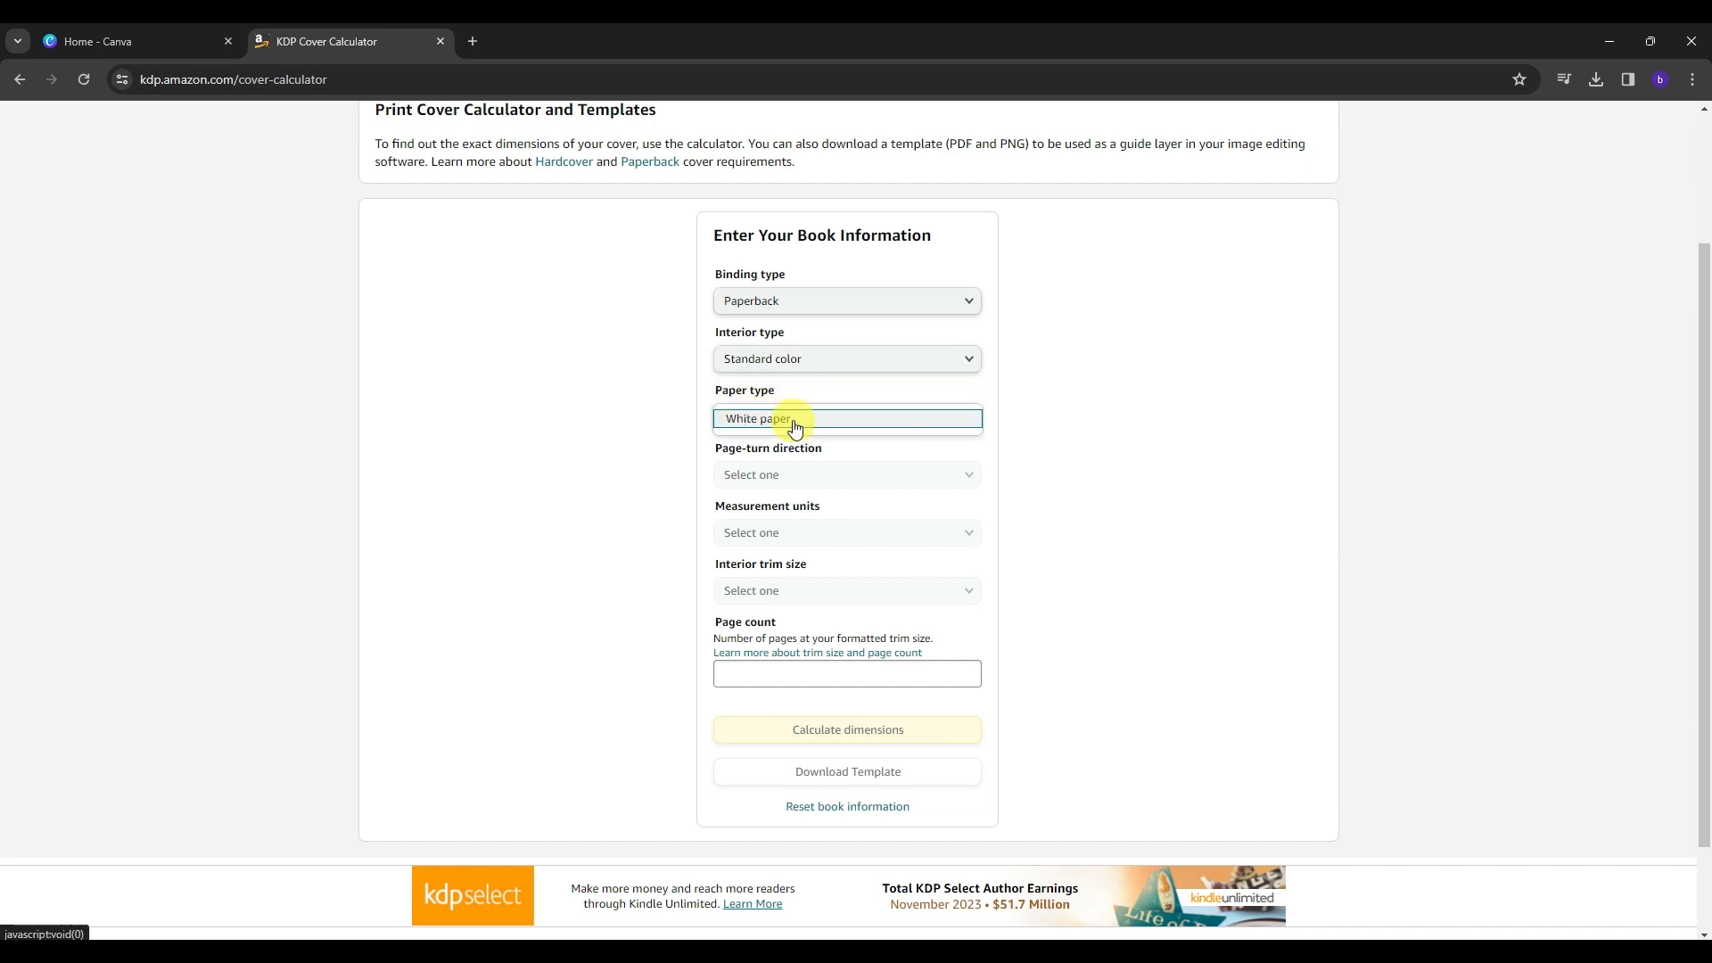
pyautogui.click(797, 423)
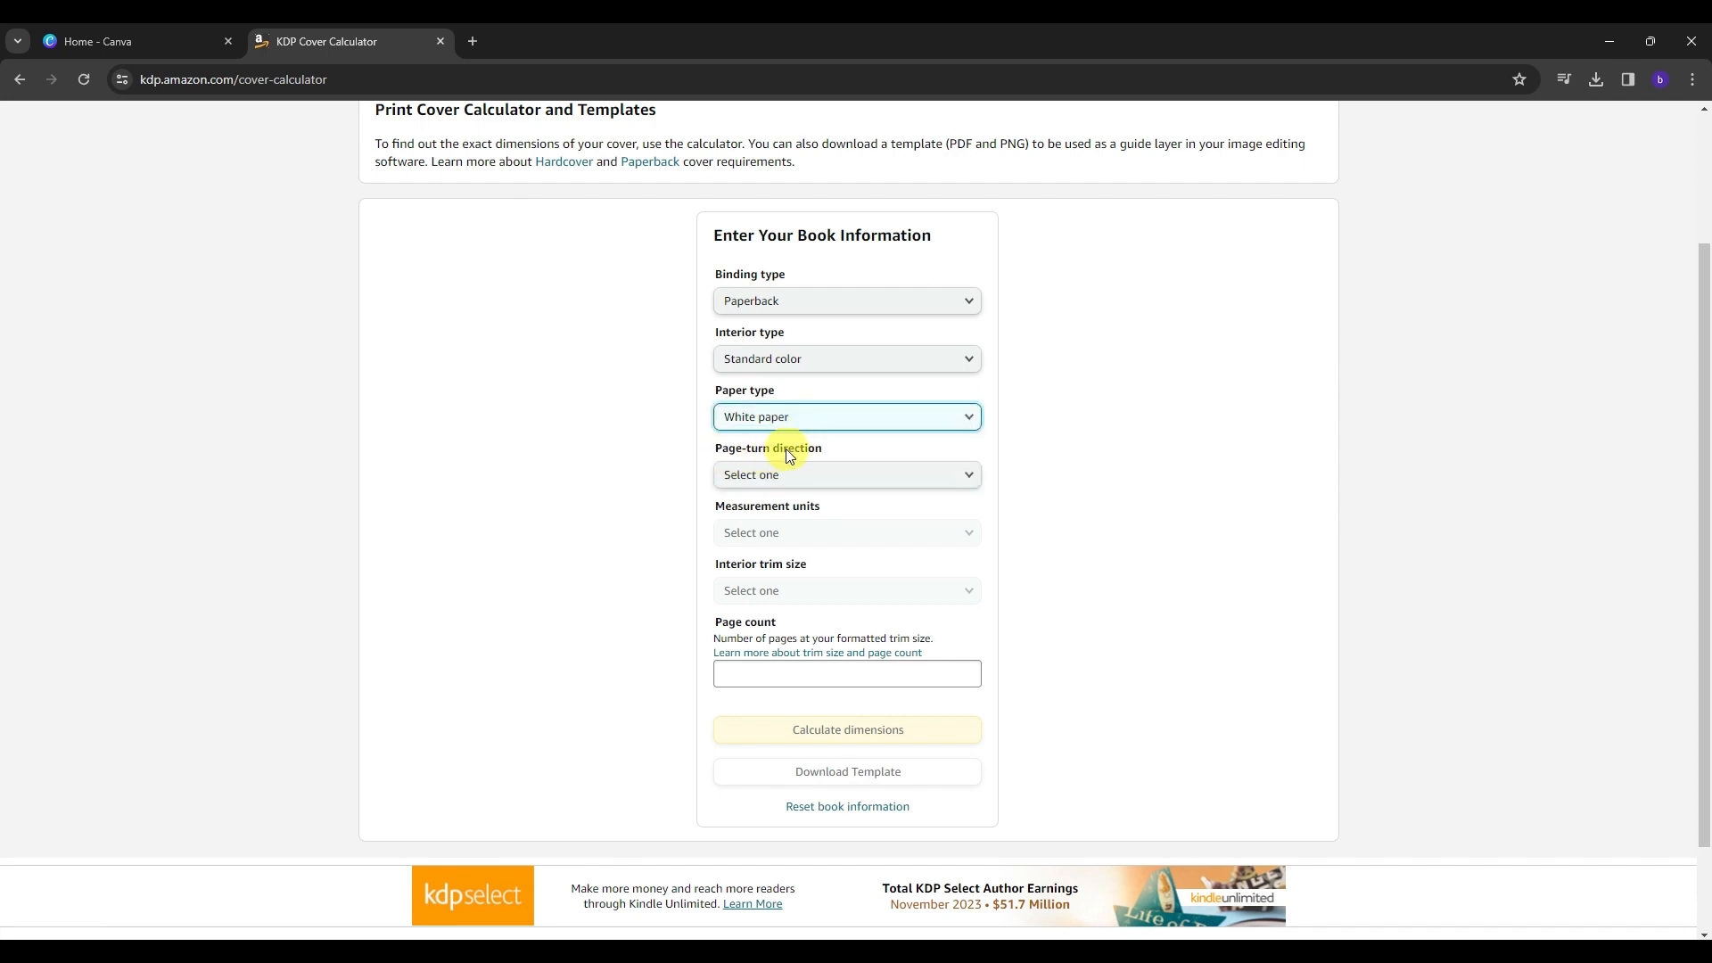
pyautogui.click(796, 475)
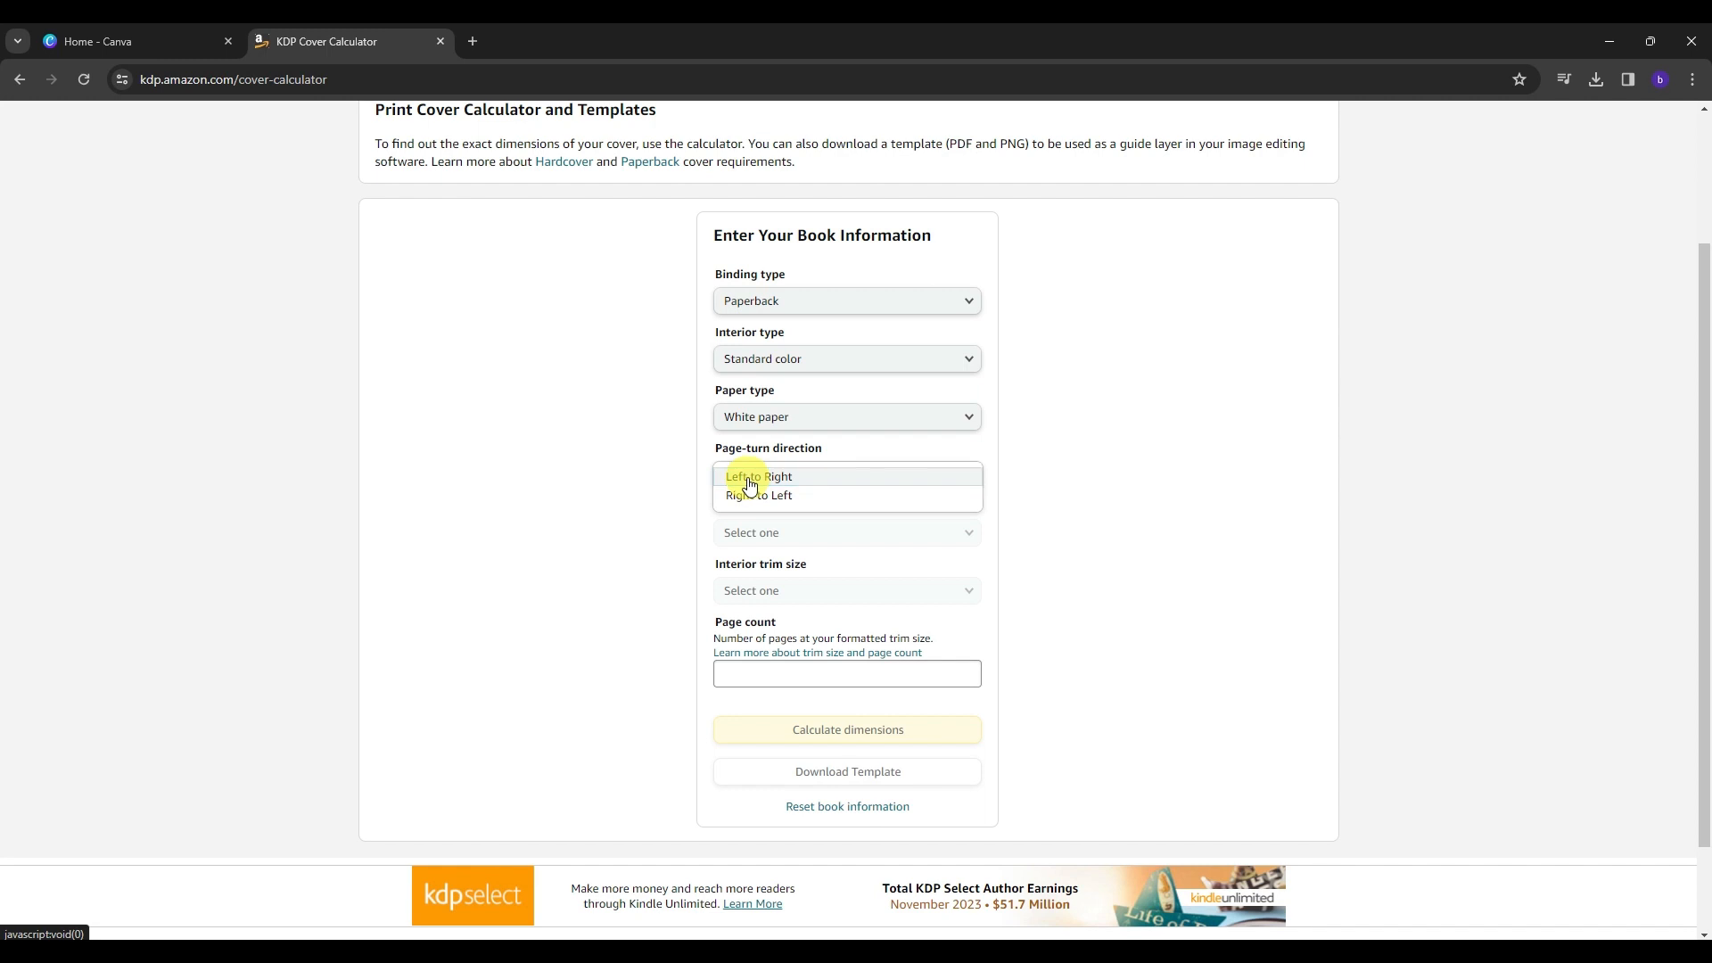
pyautogui.click(750, 482)
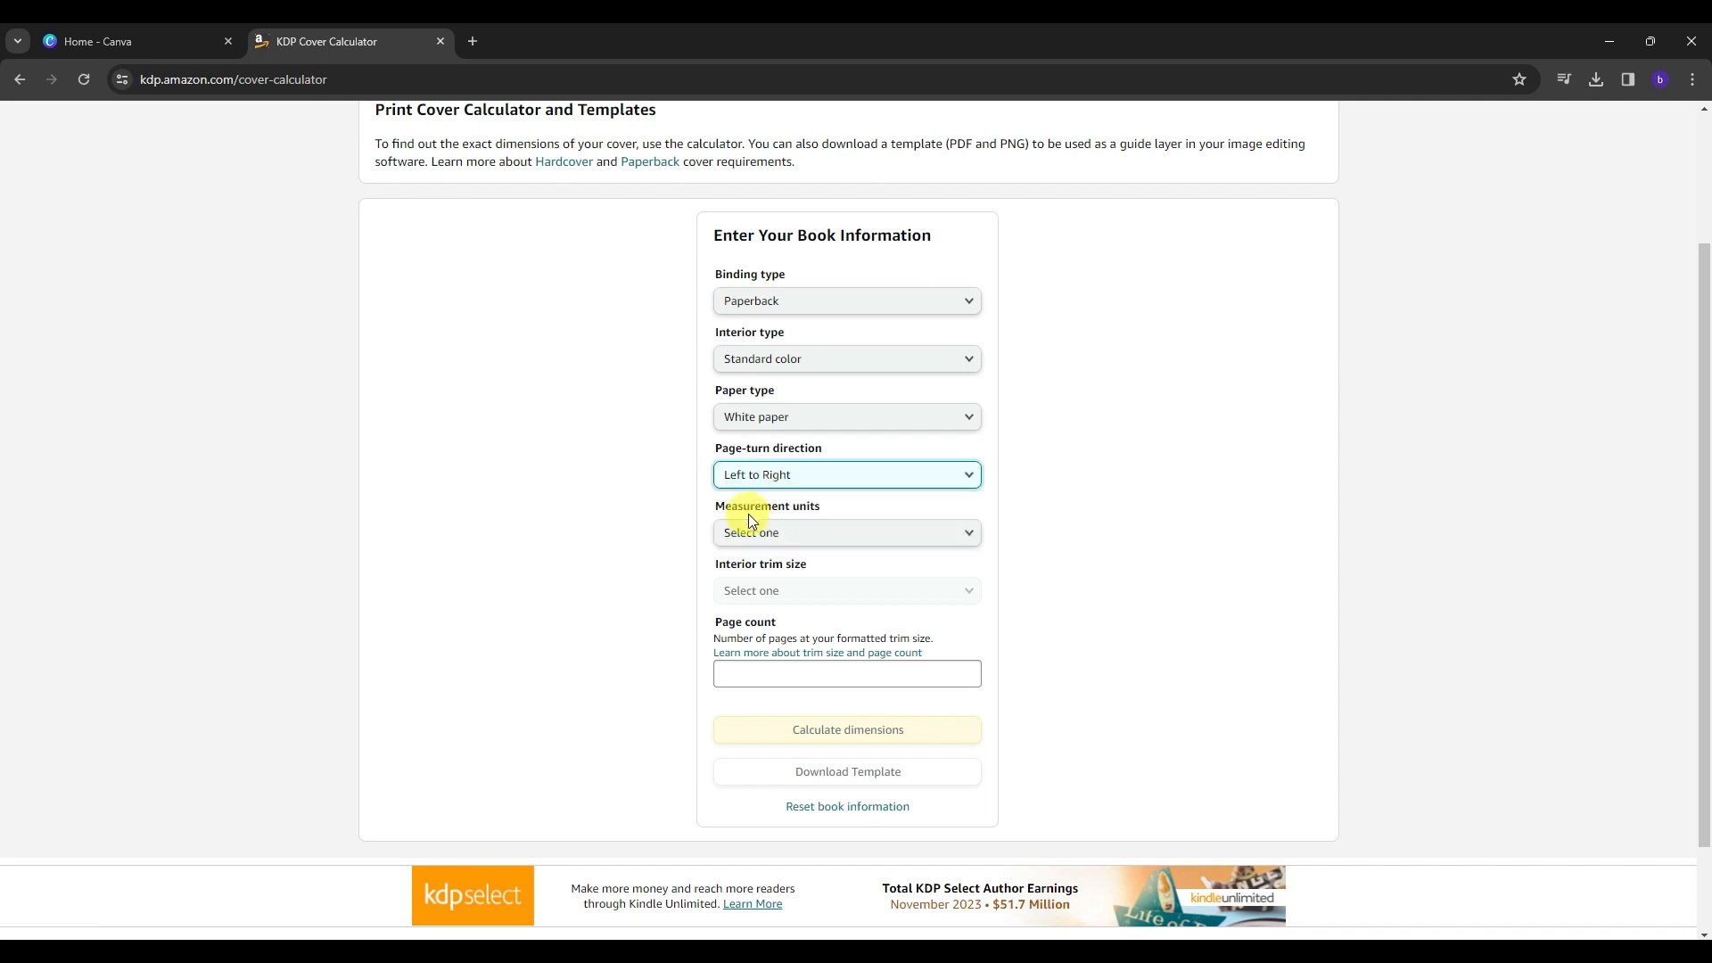
# Set the measurement units to Inches and the interior trim size to 6 x 9 in
pyautogui.click(807, 532)
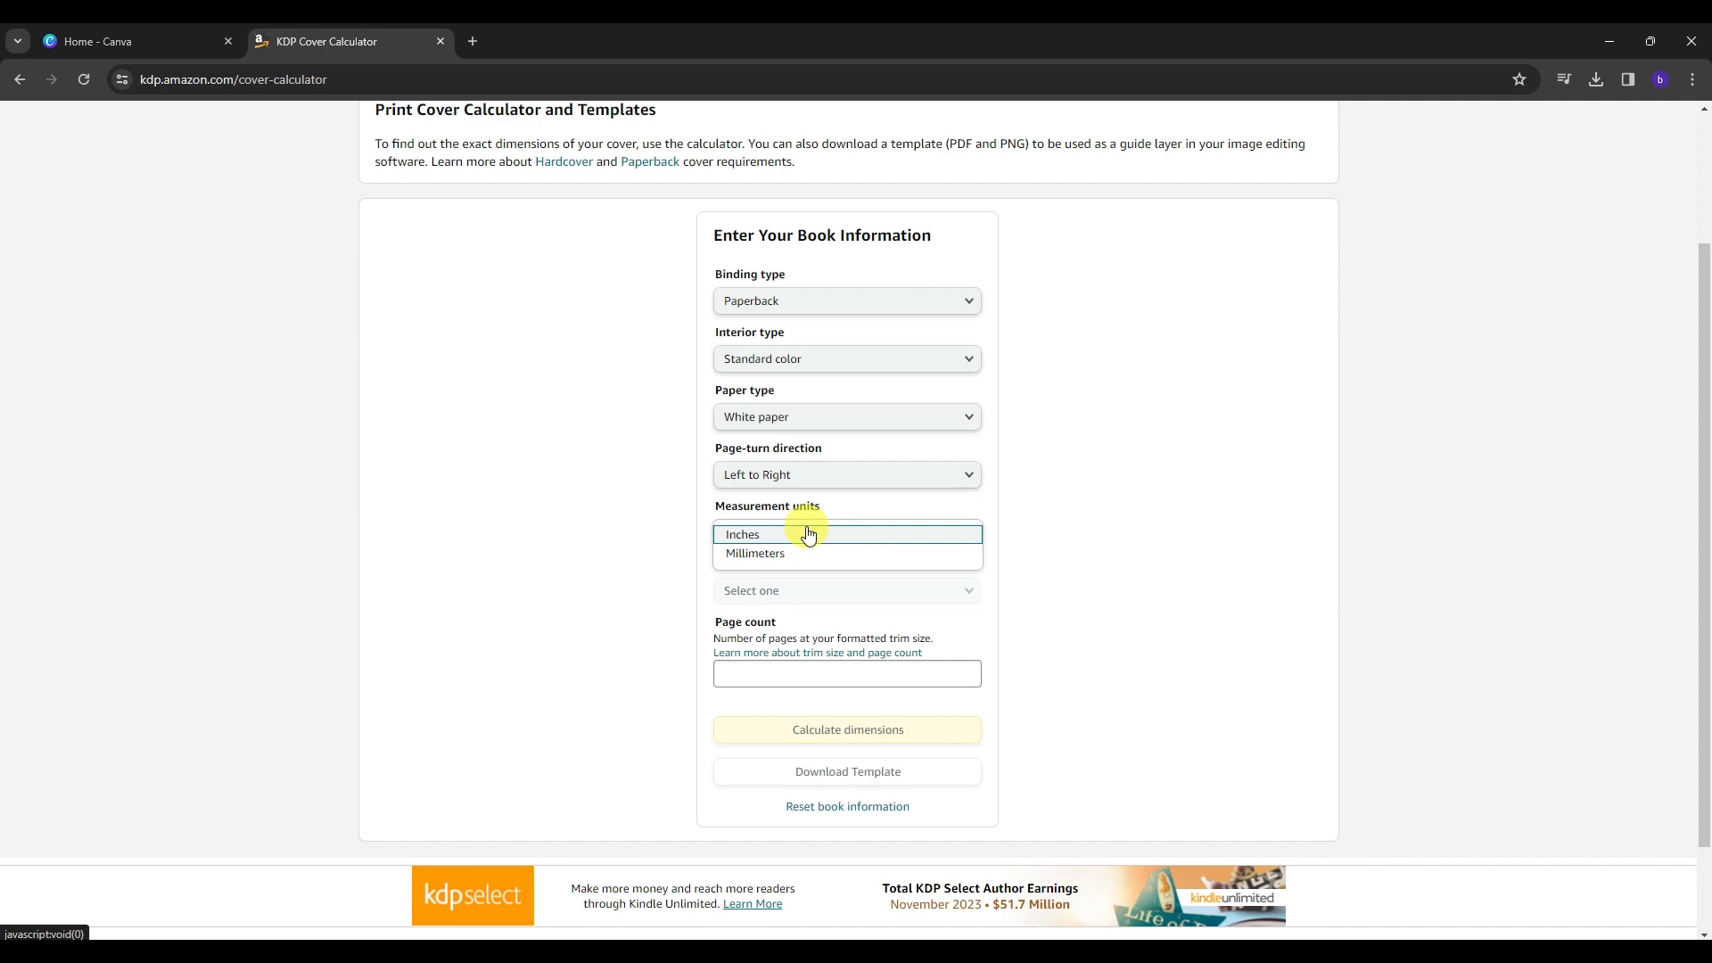
pyautogui.click(744, 537)
pyautogui.scroll(-2, 781, 553)
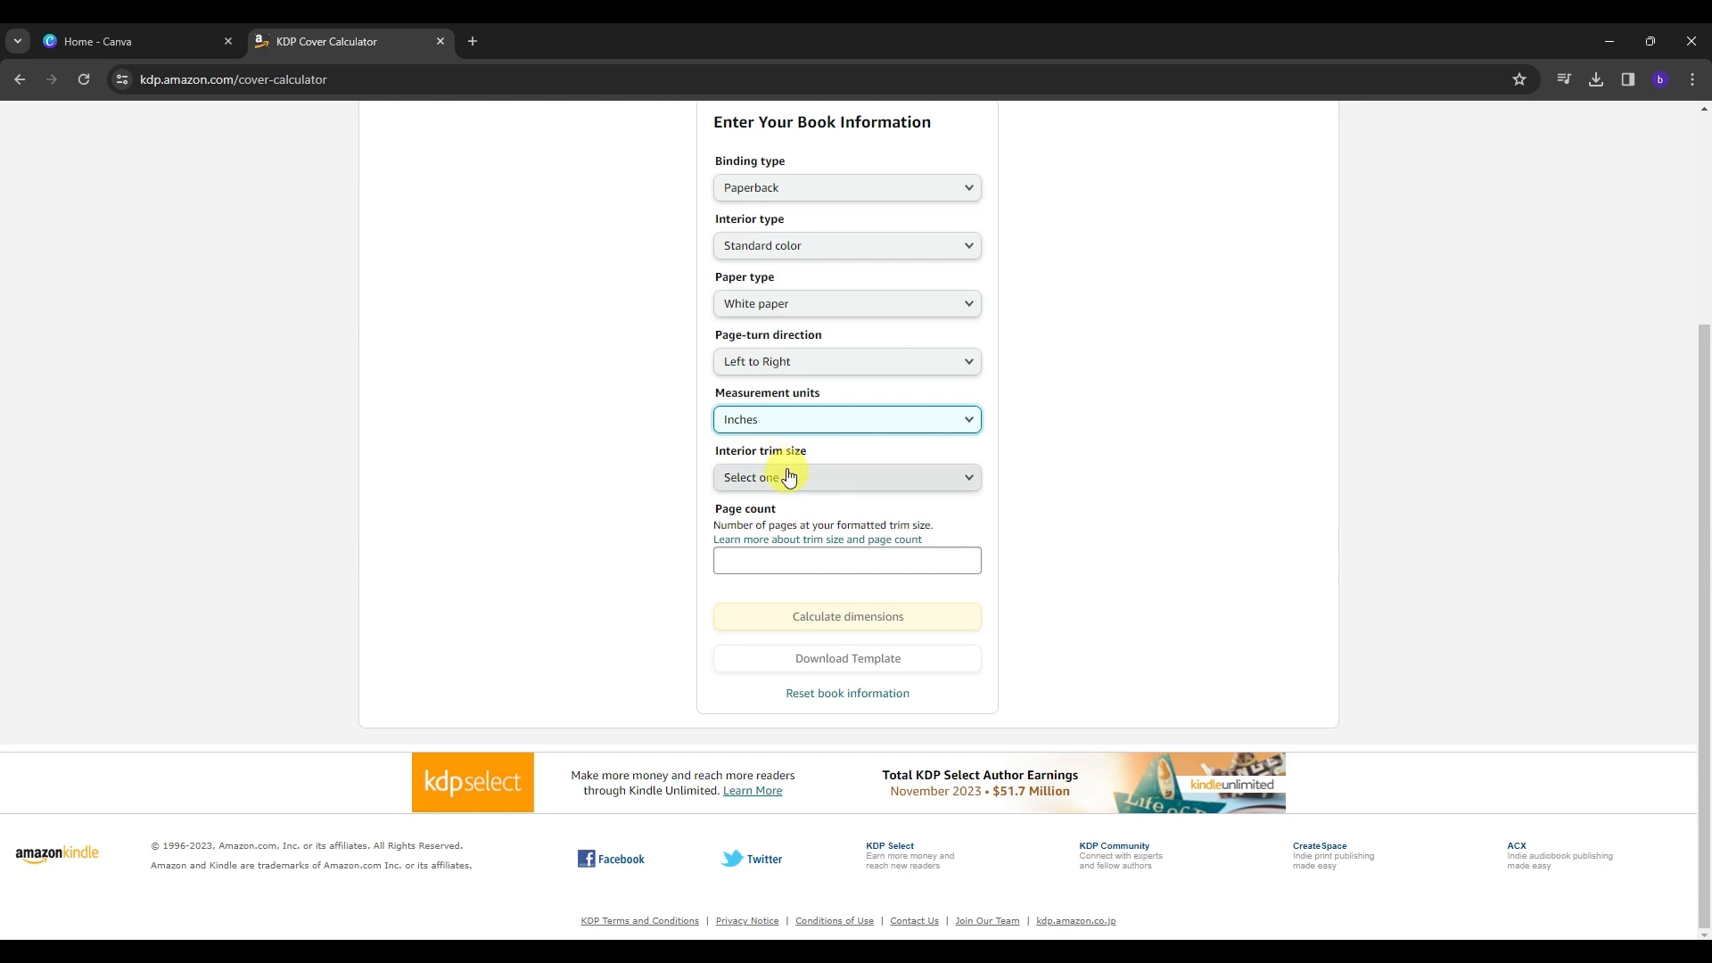
pyautogui.click(793, 482)
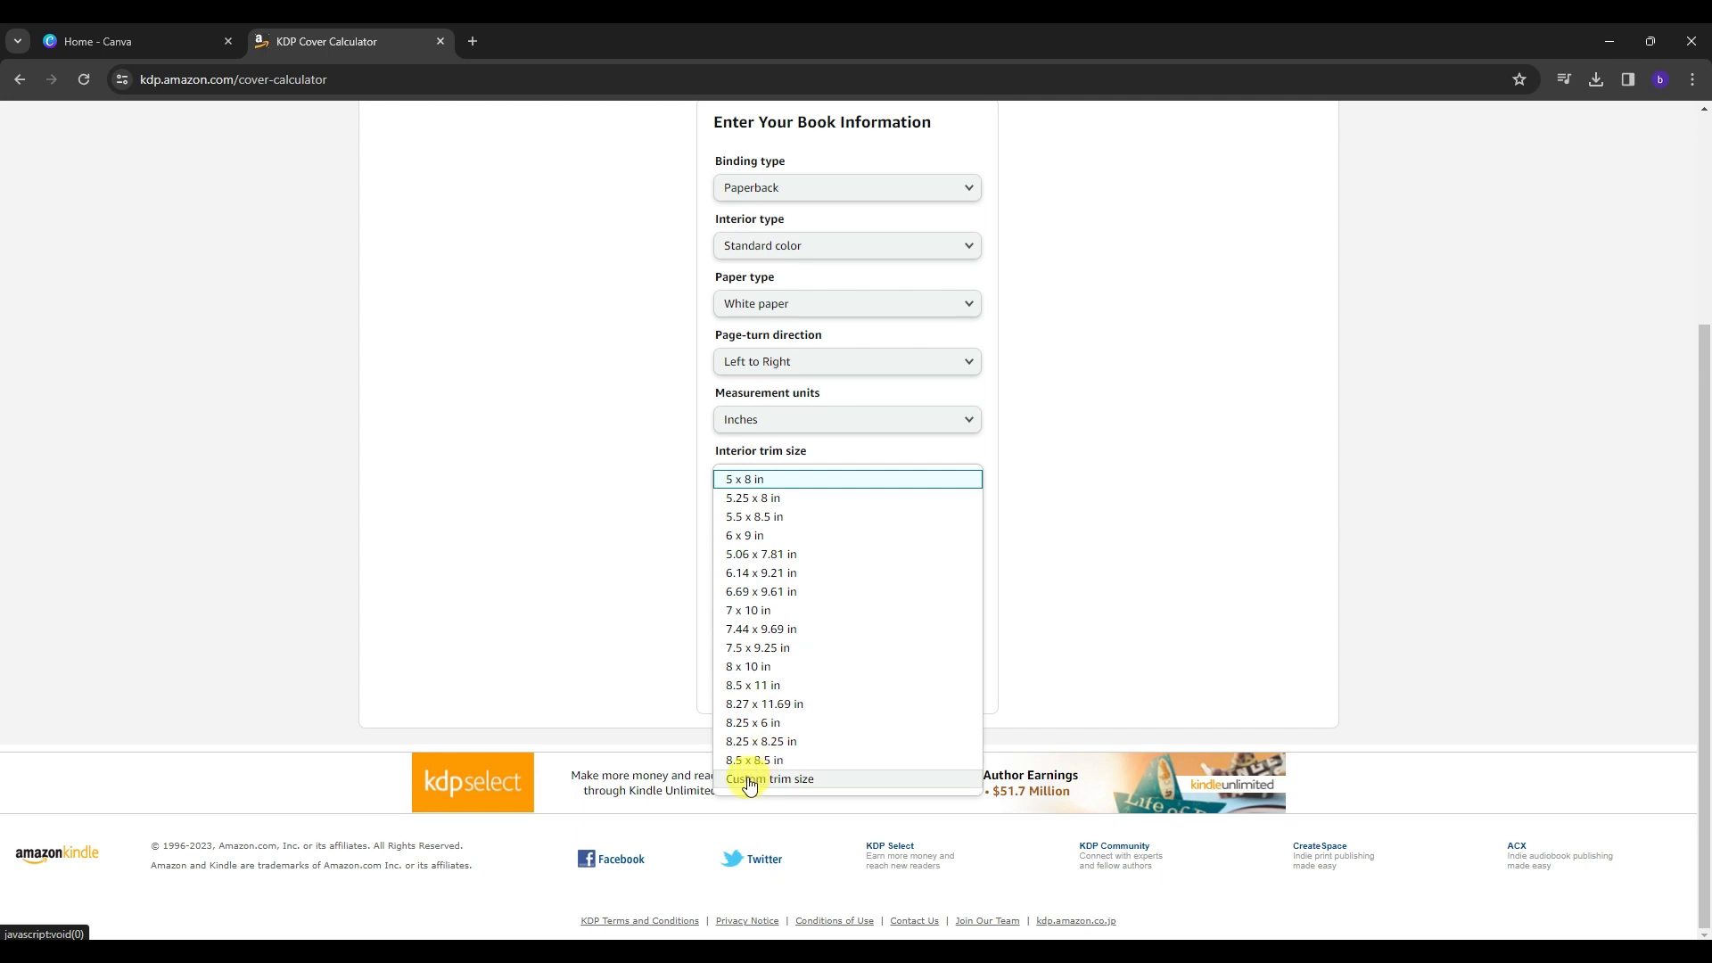
pyautogui.click(759, 539)
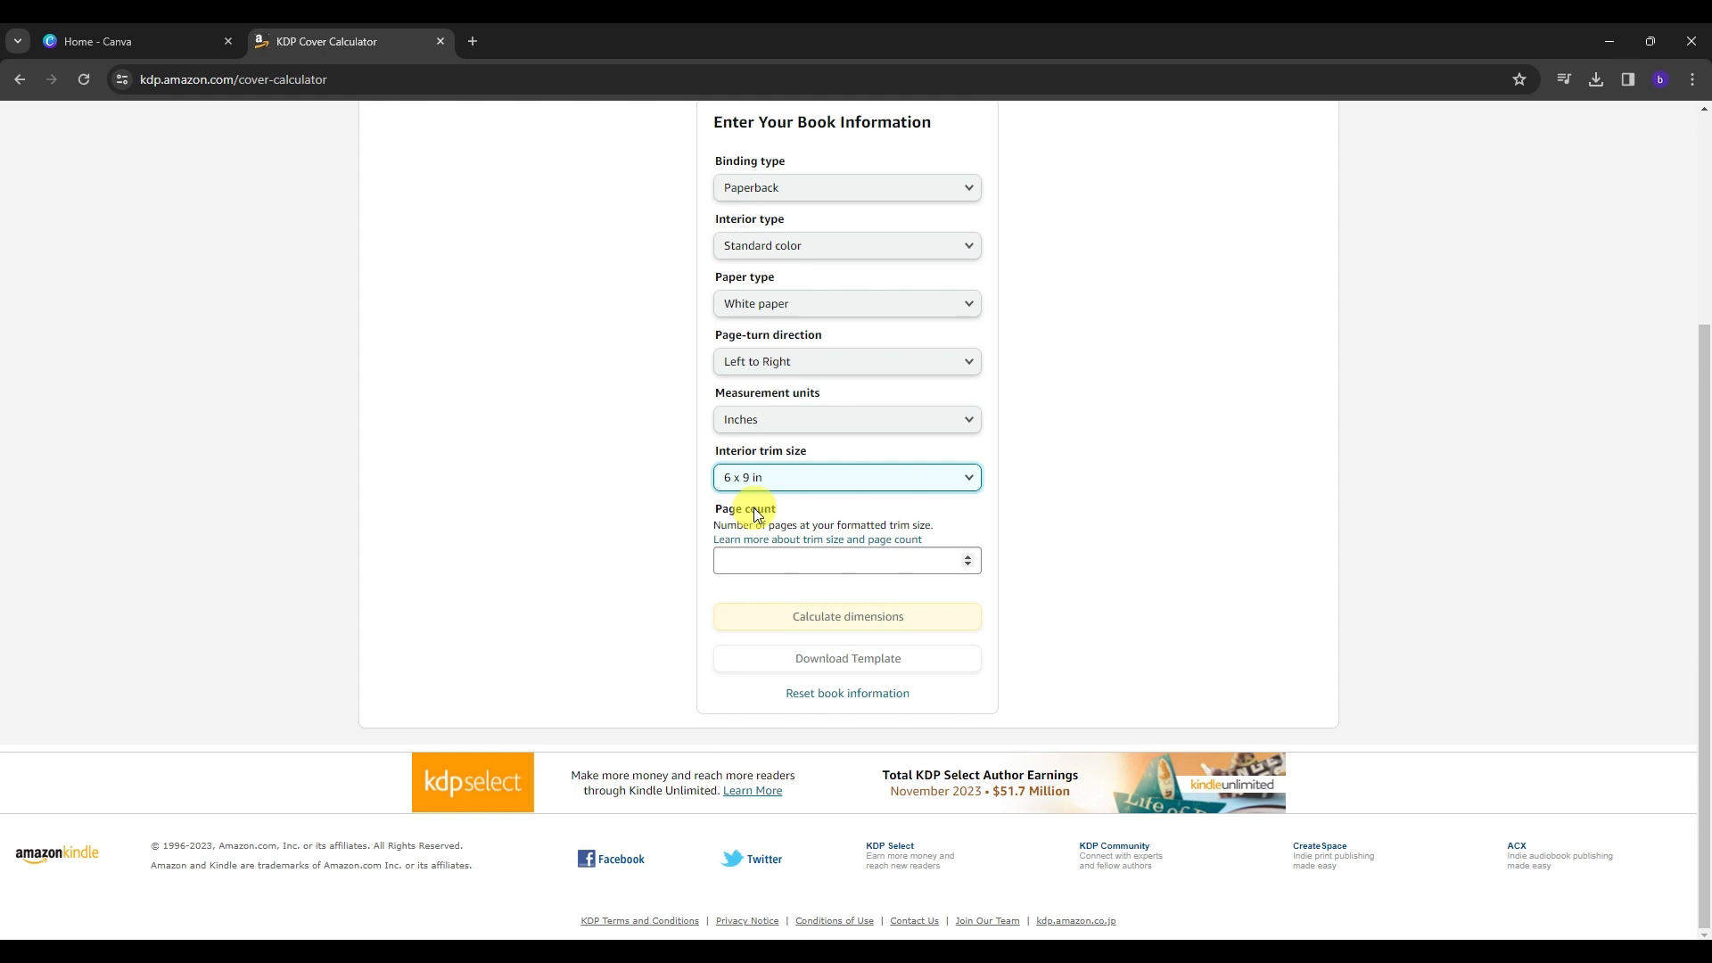
# Enter a page count of 100 and calculate the cover dimensions
pyautogui.click(782, 560)
pyautogui.write('100')
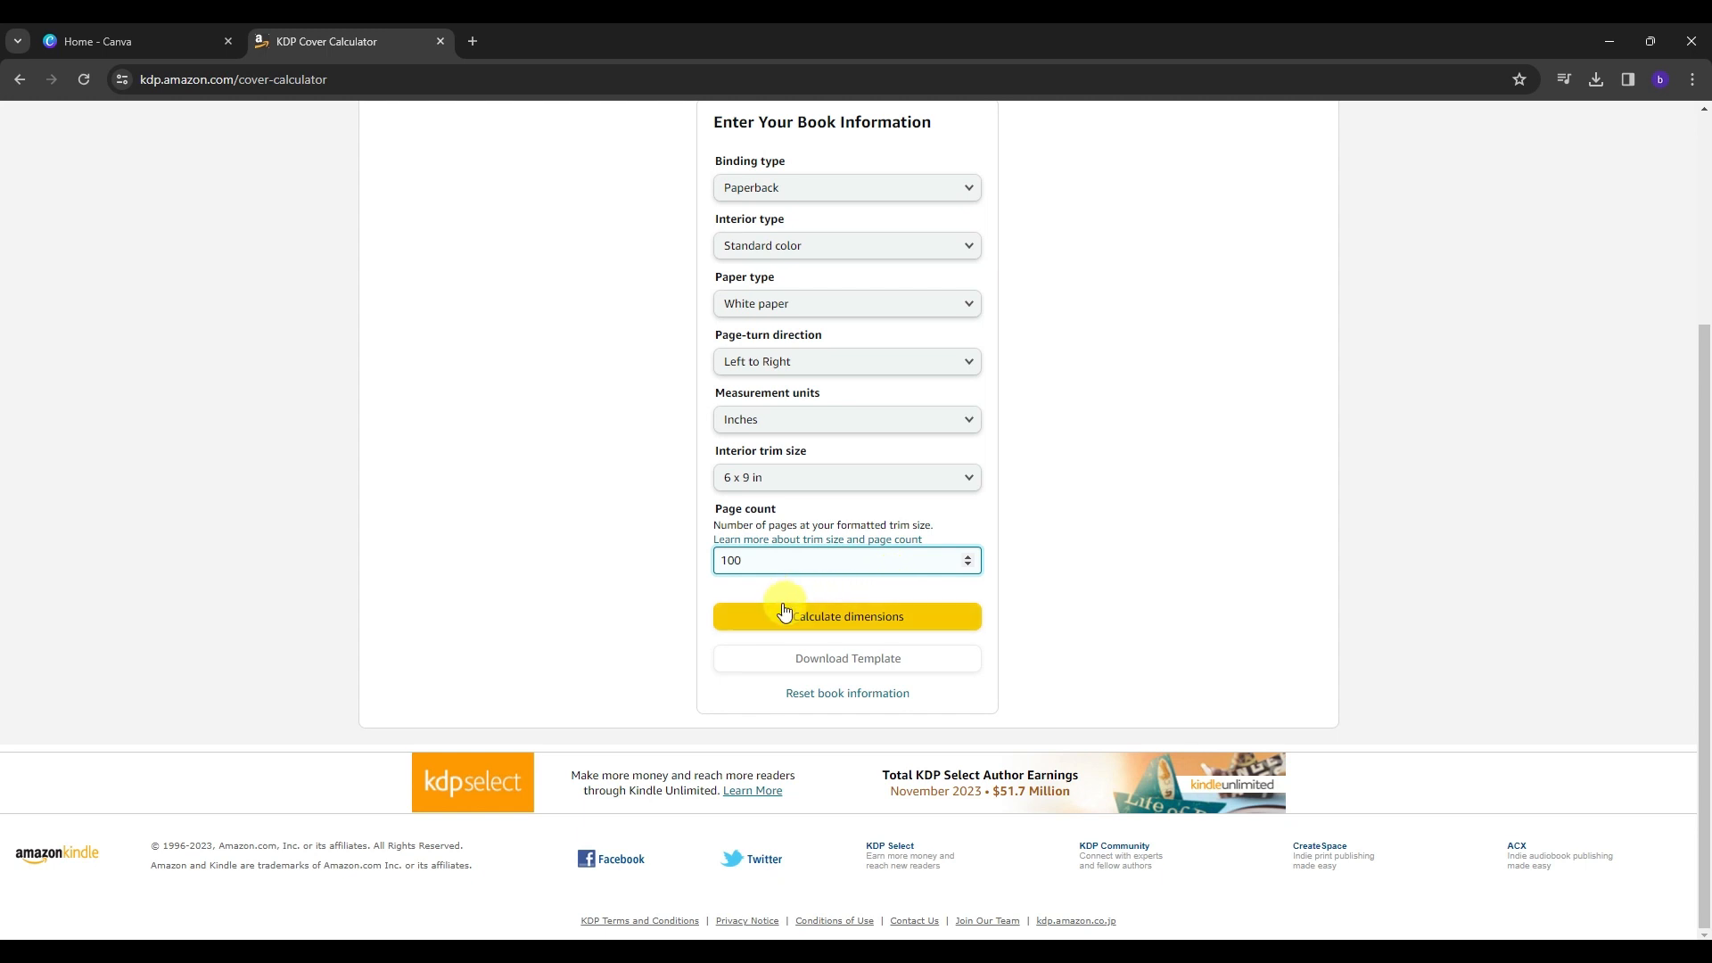
pyautogui.click(849, 617)
# Examine the calculated cover dimensions, the layout diagram and the explanations of Safe Area, Spine Safe Area and Barcode Margin
pyautogui.scroll(2, 834, 611)
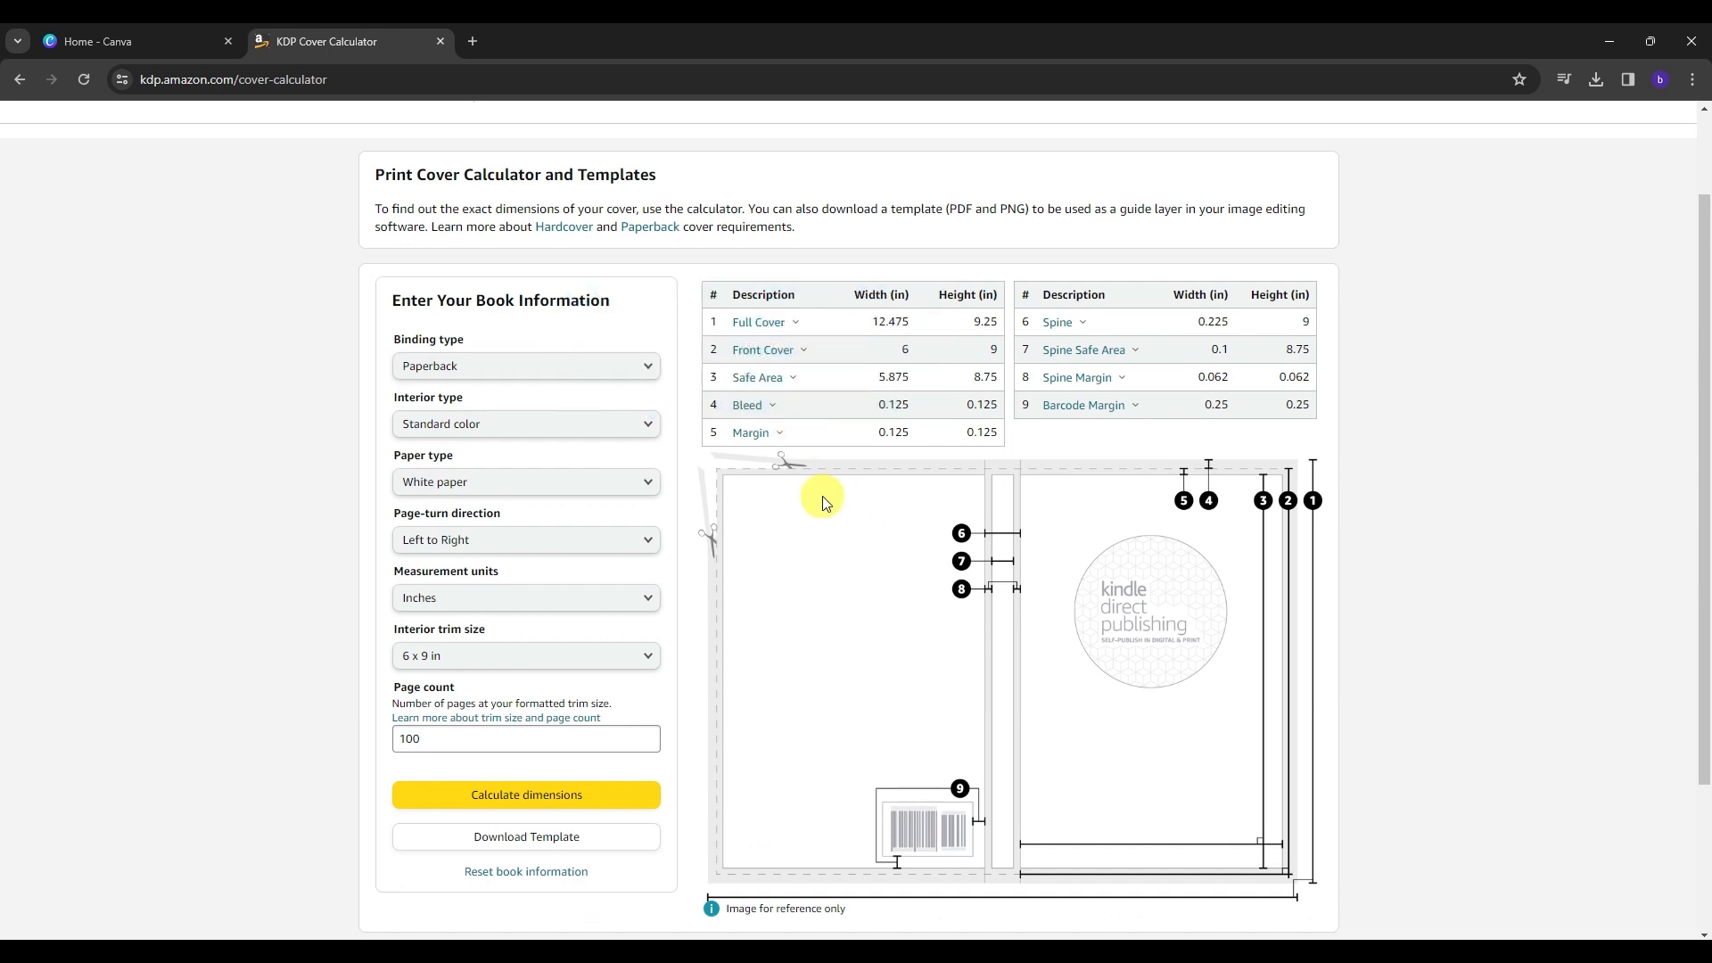
pyautogui.scroll(-1, 822, 504)
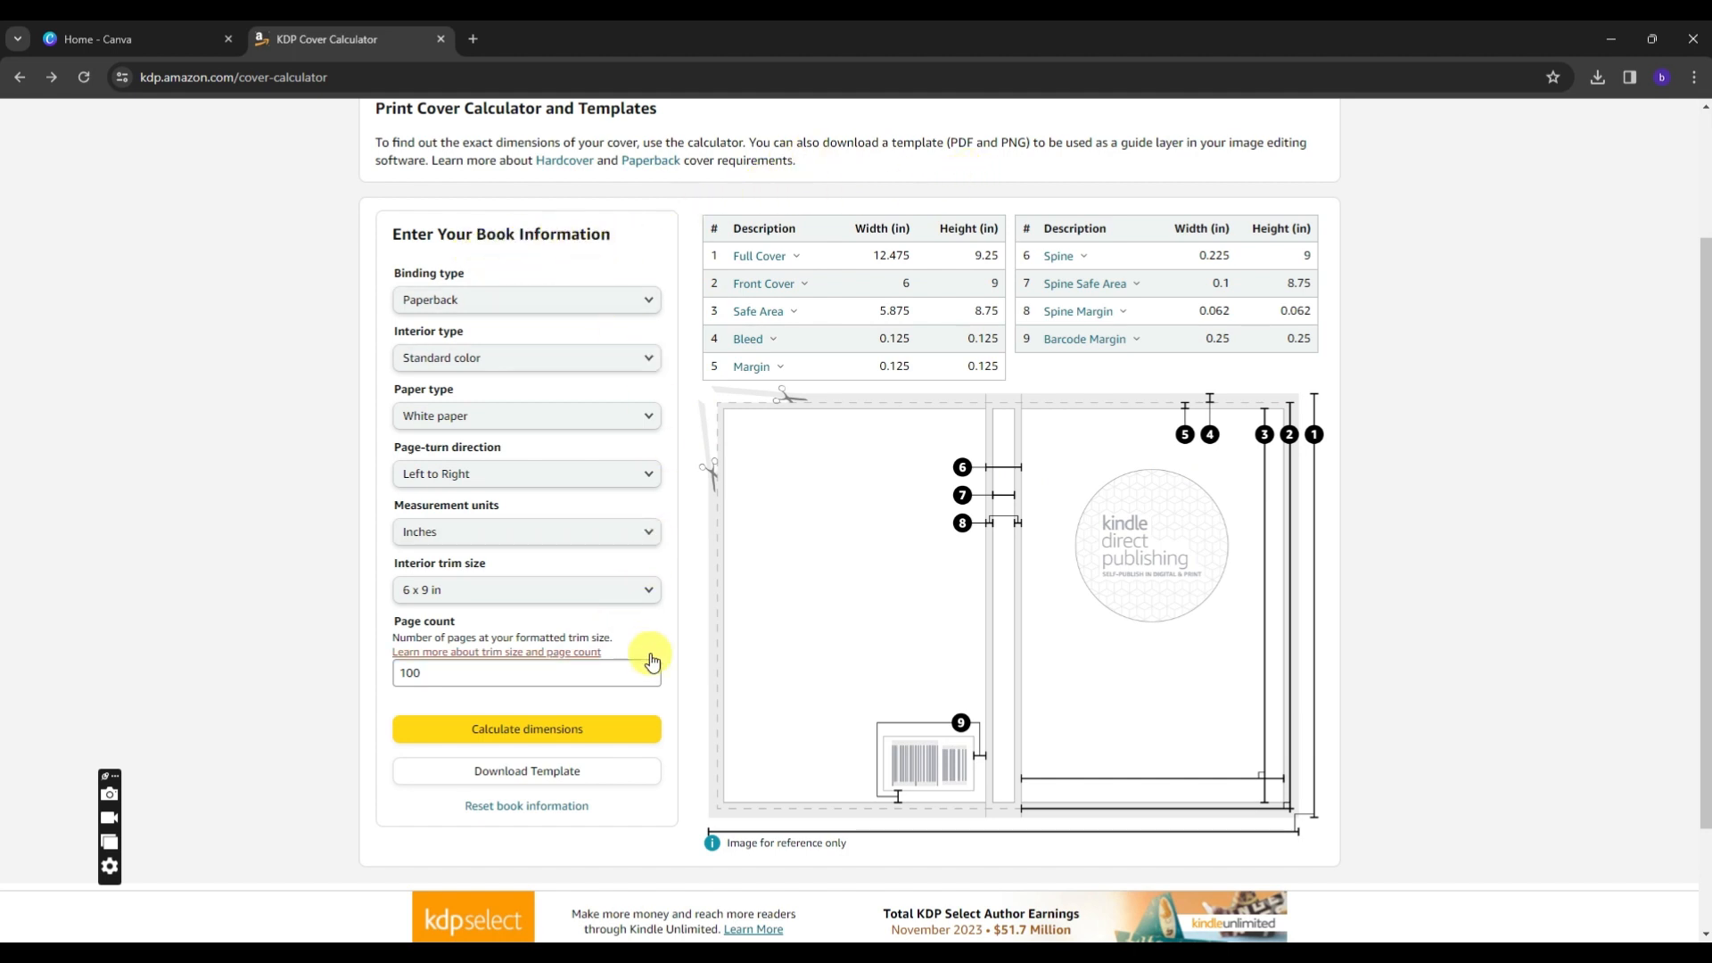
pyautogui.moveTo(776, 319)
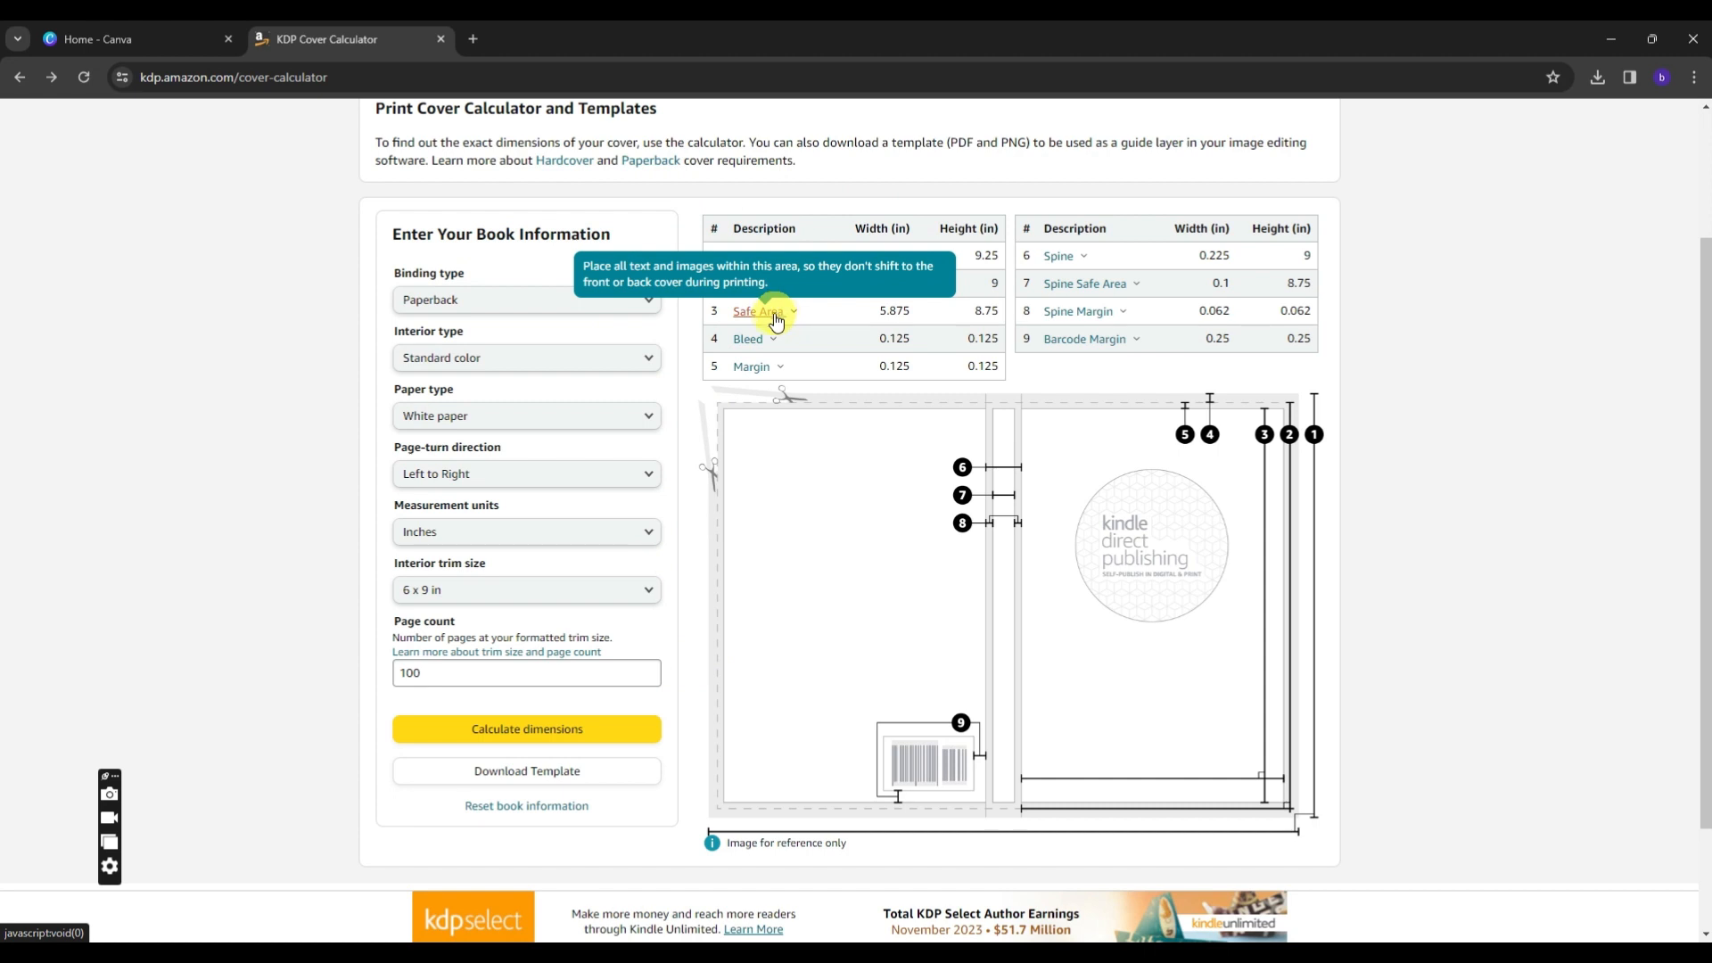
pyautogui.moveTo(1103, 300)
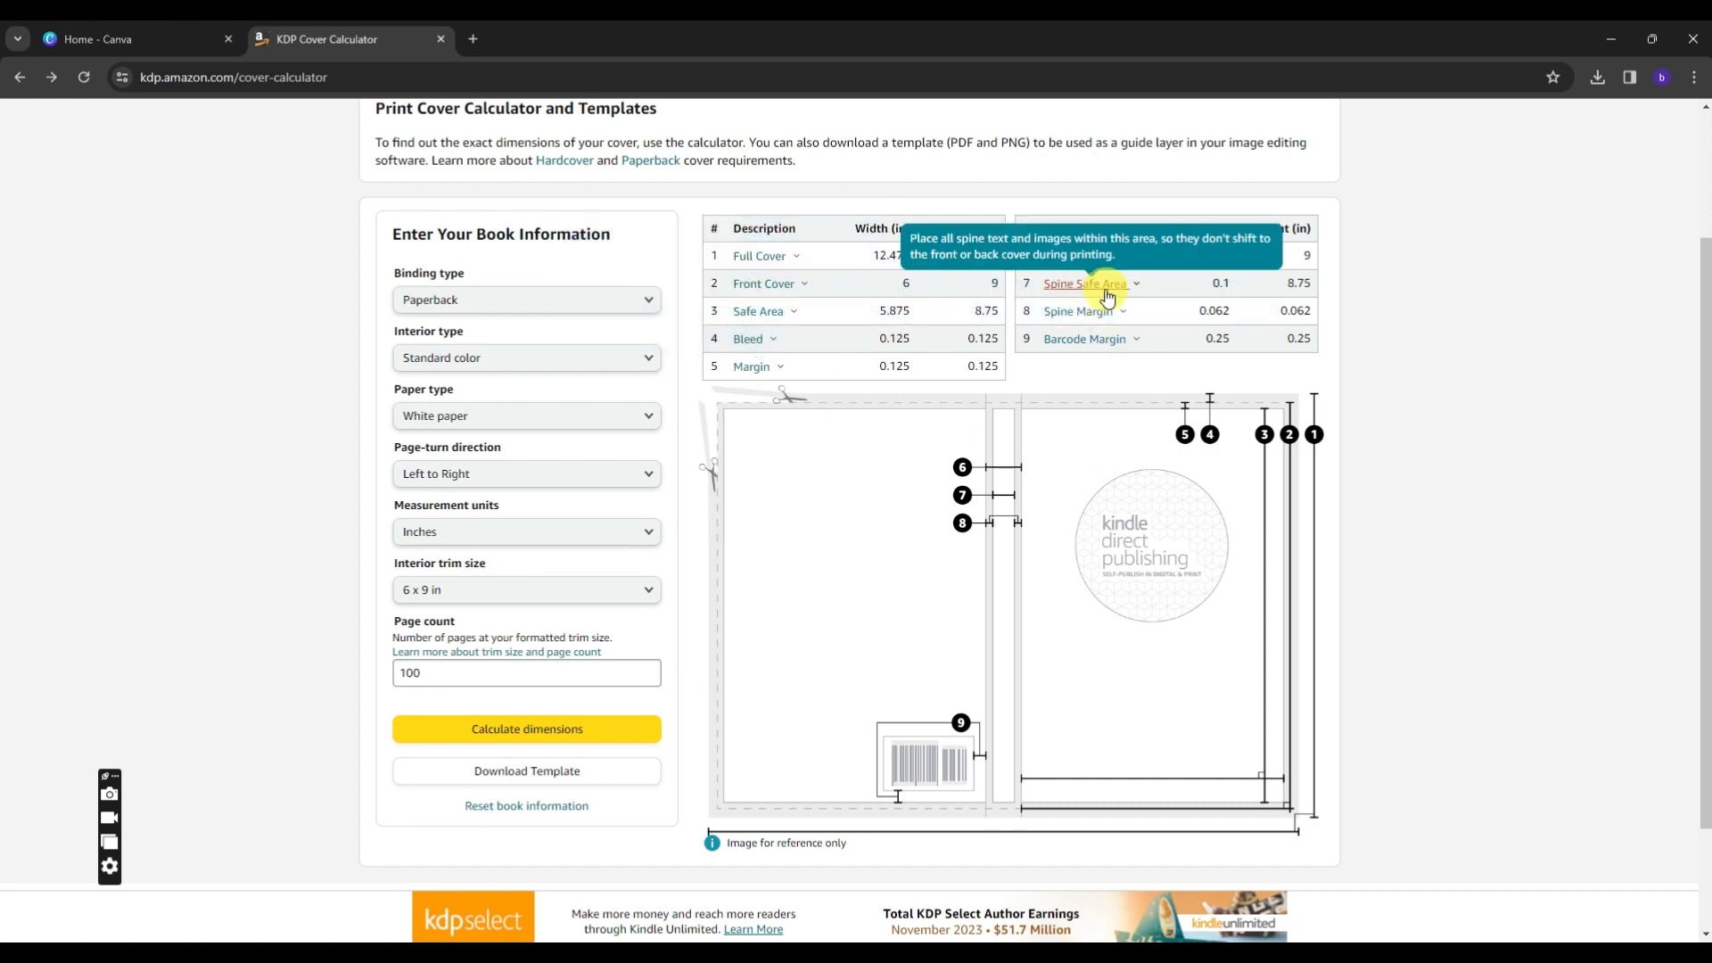
pyautogui.moveTo(1086, 342)
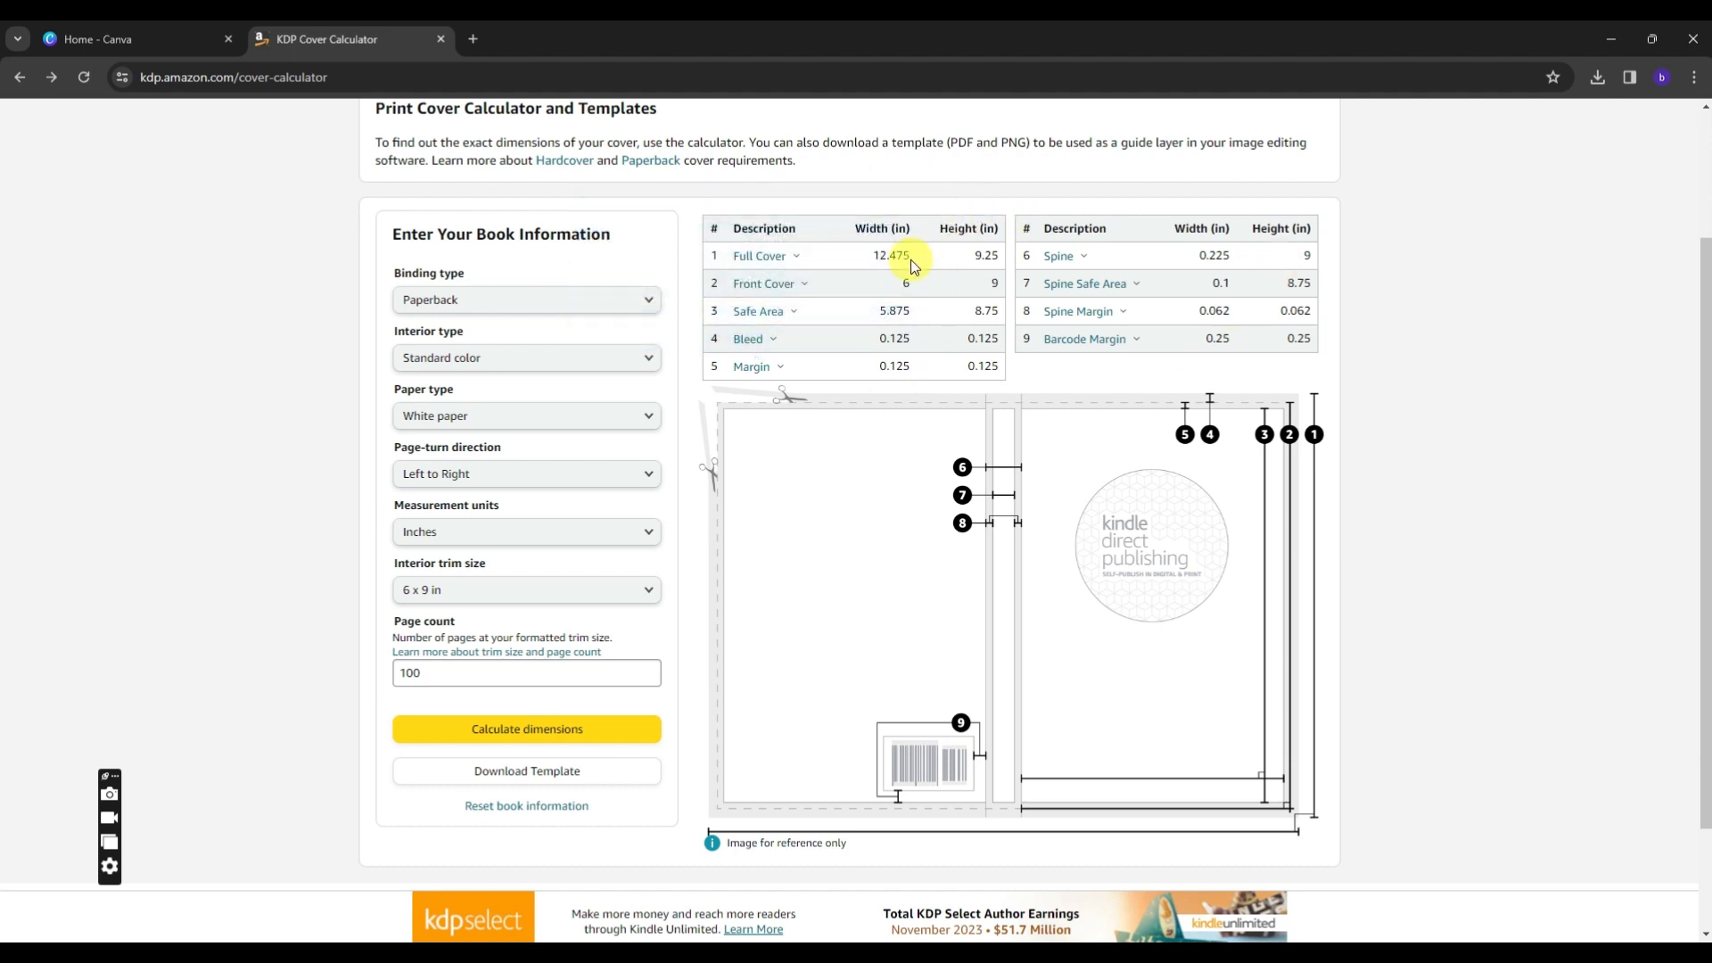
pyautogui.scroll(-2, 911, 260)
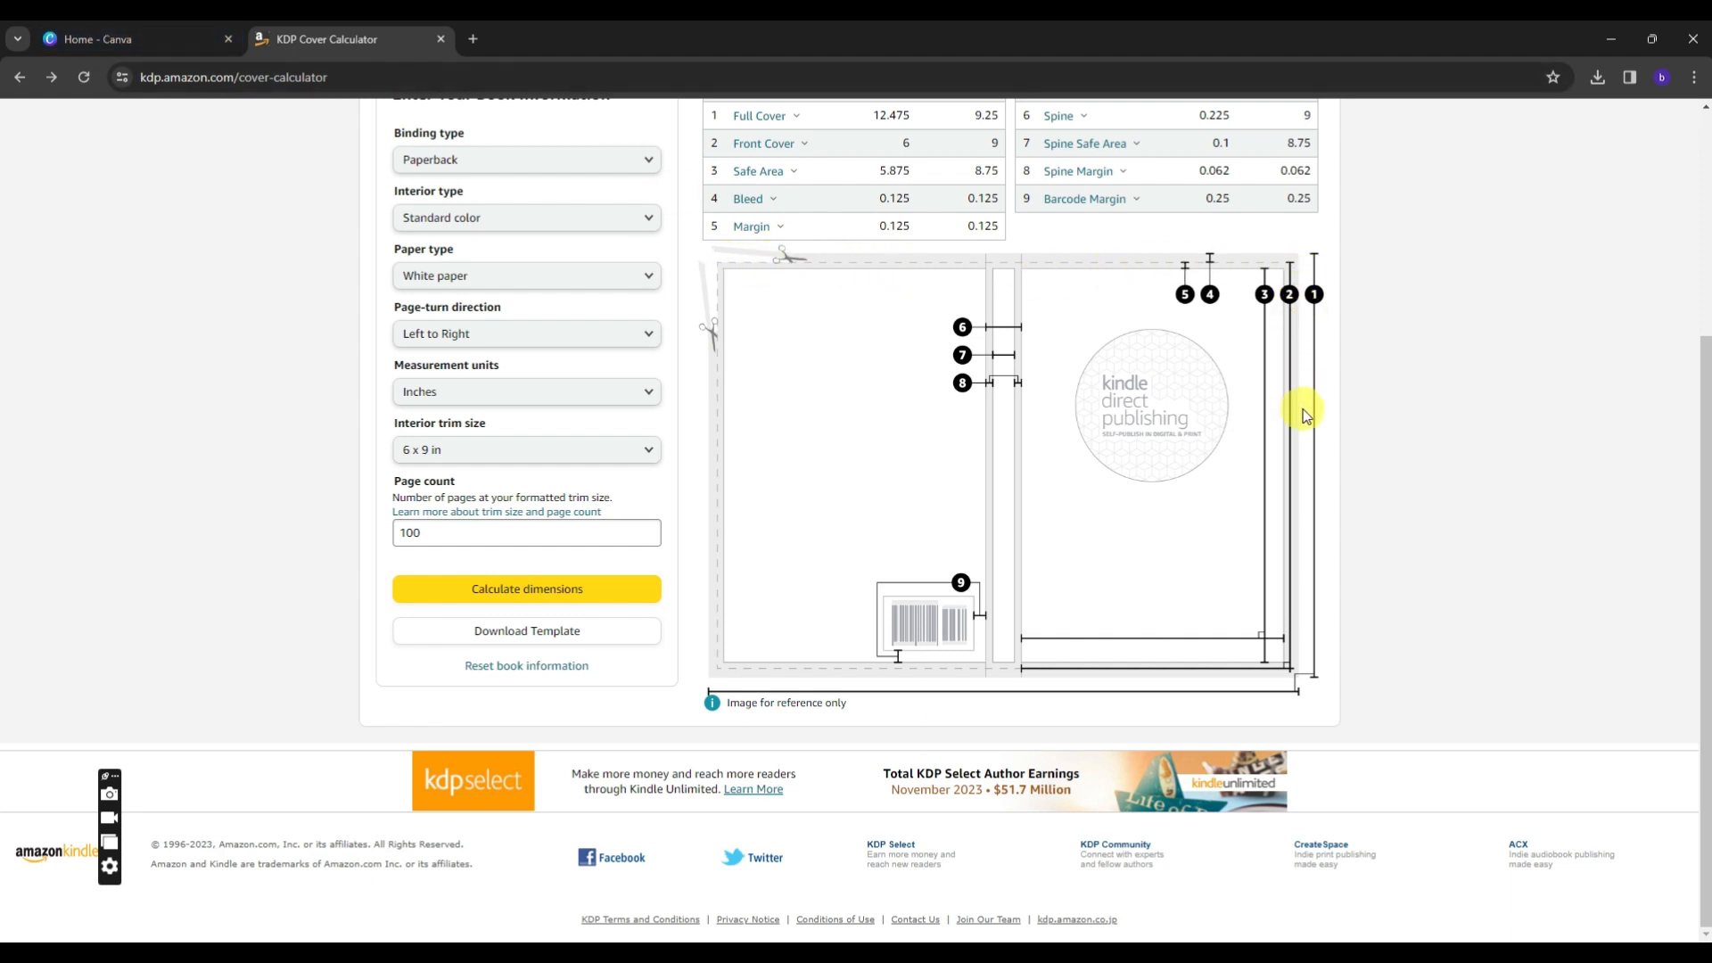
pyautogui.scroll(2, 1026, 694)
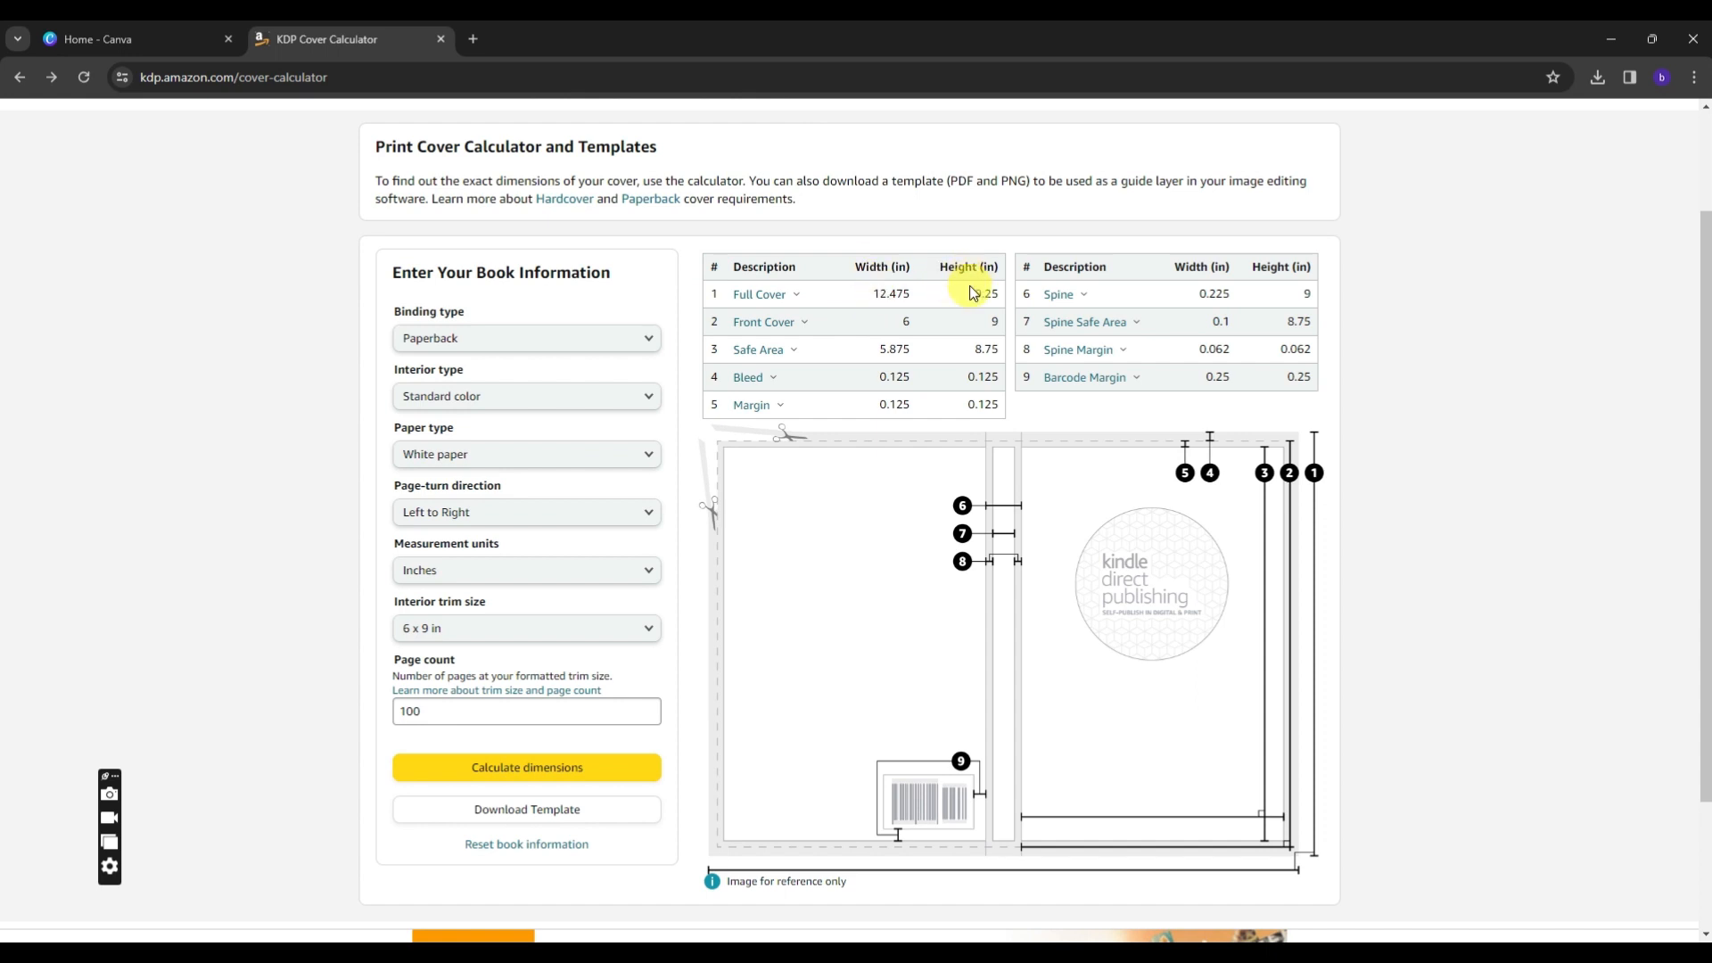
# Download the cover template for these book settings and check it in the browser's download list
pyautogui.scroll(-2, 975, 287)
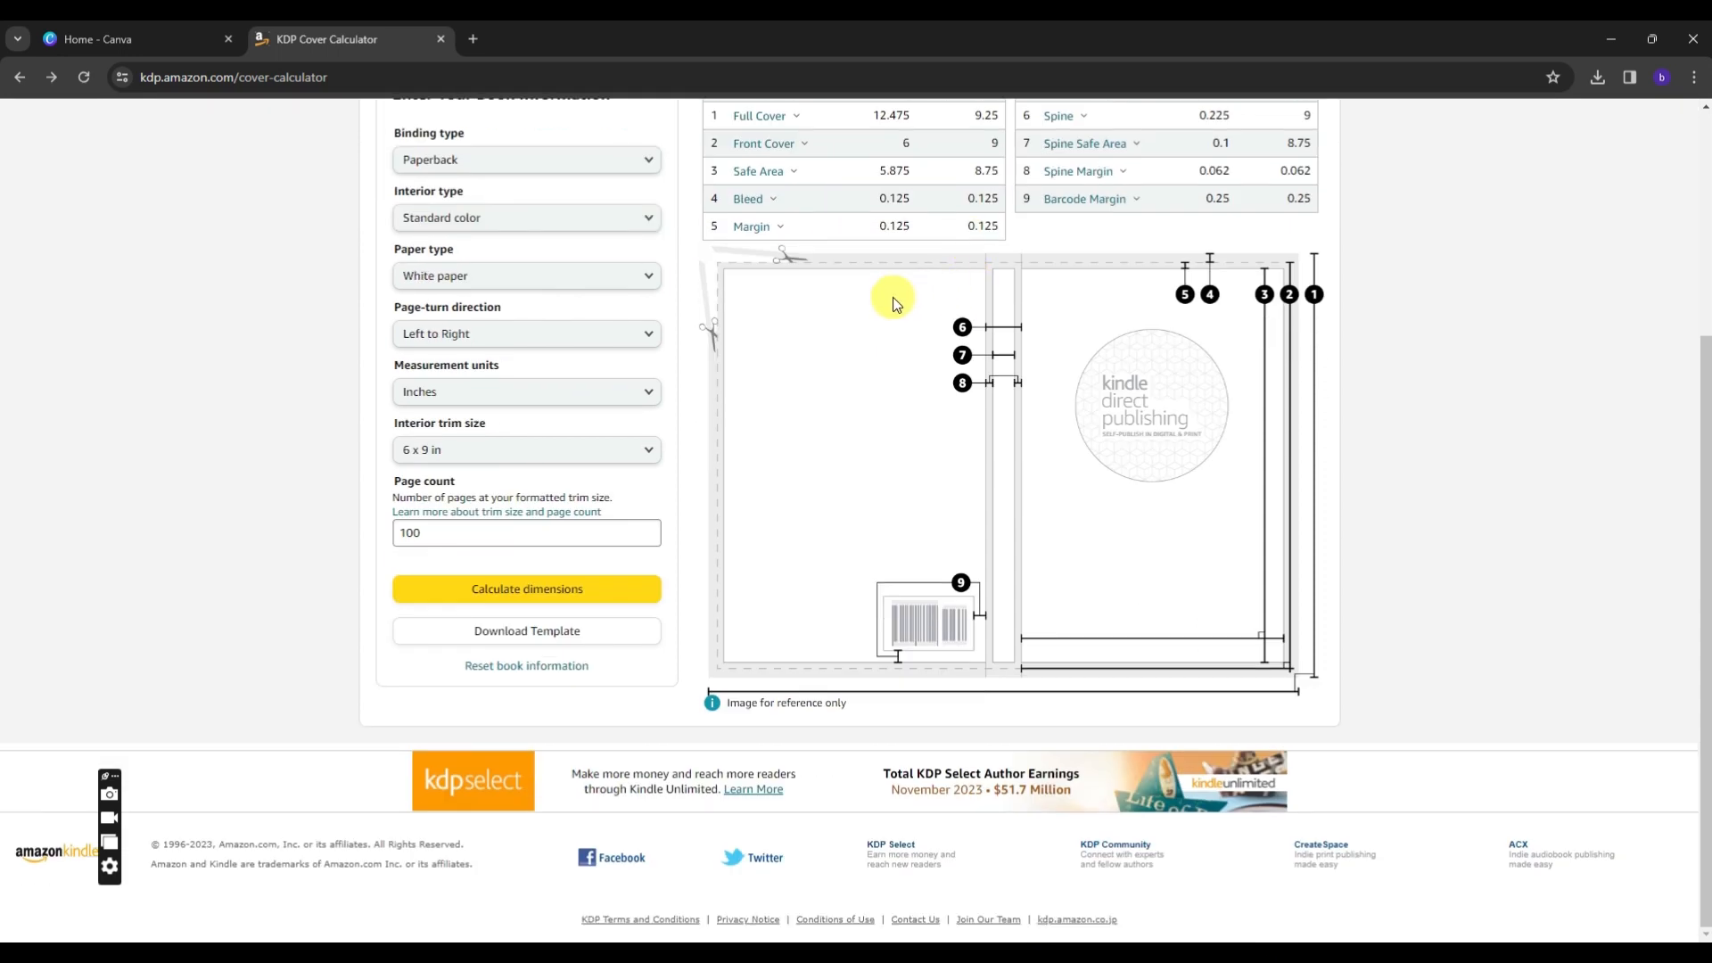
pyautogui.click(515, 635)
pyautogui.click(1596, 78)
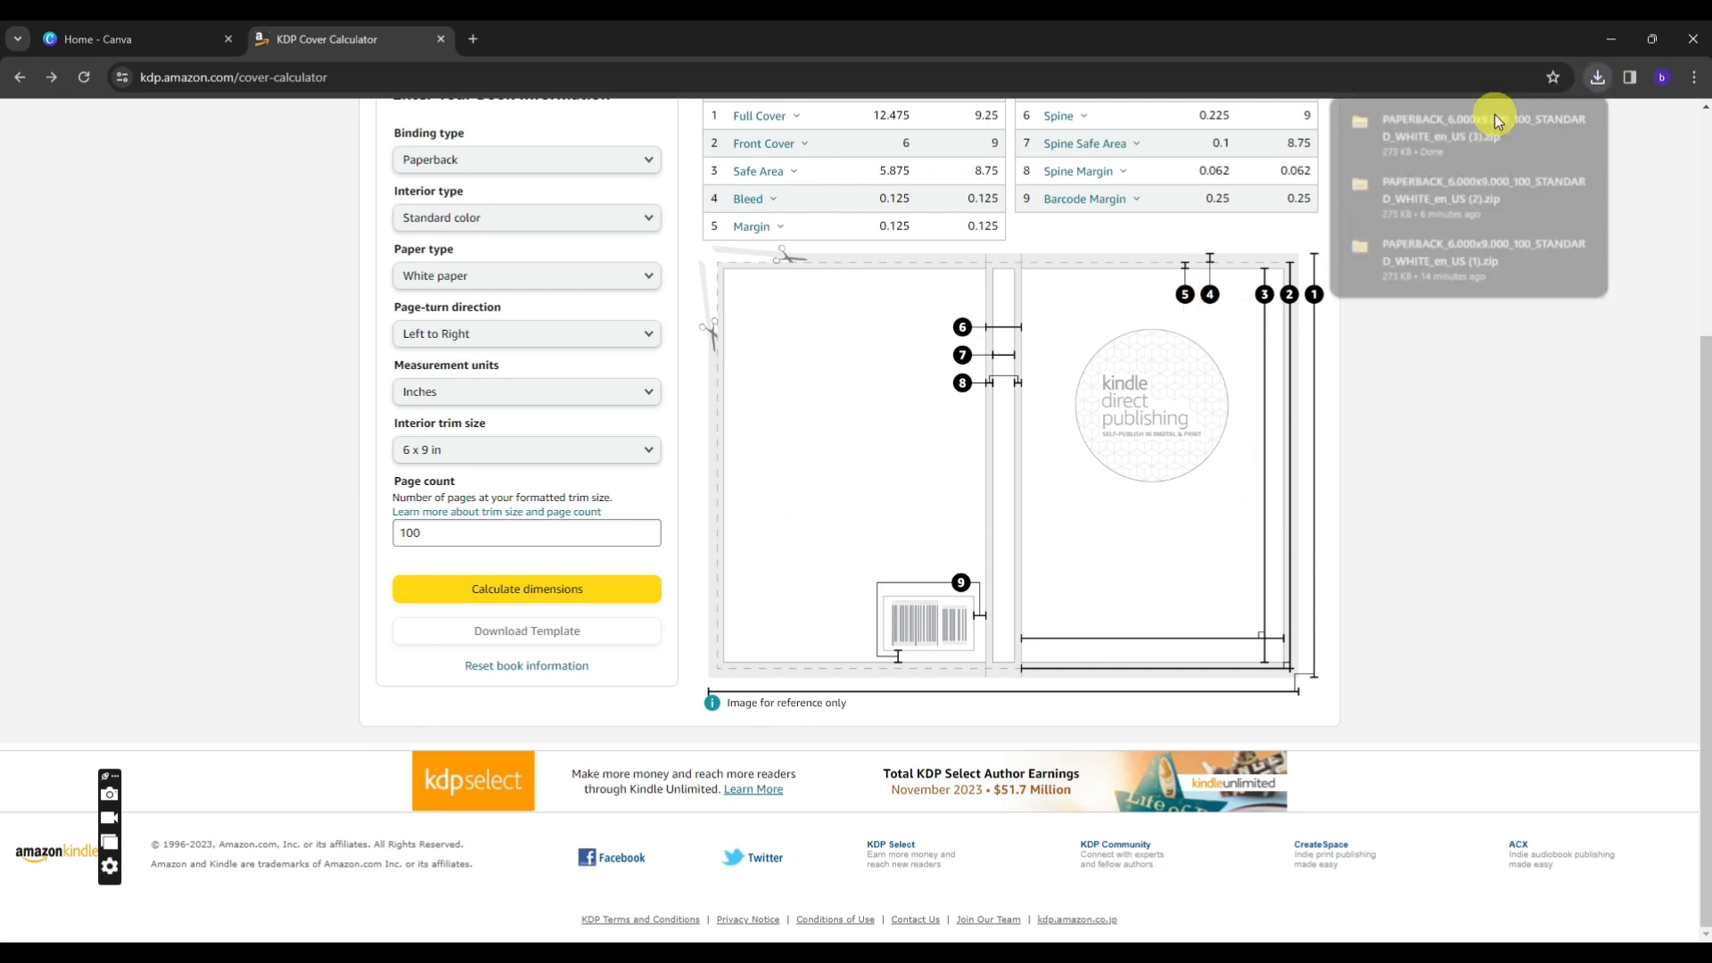
pyautogui.click(965, 339)
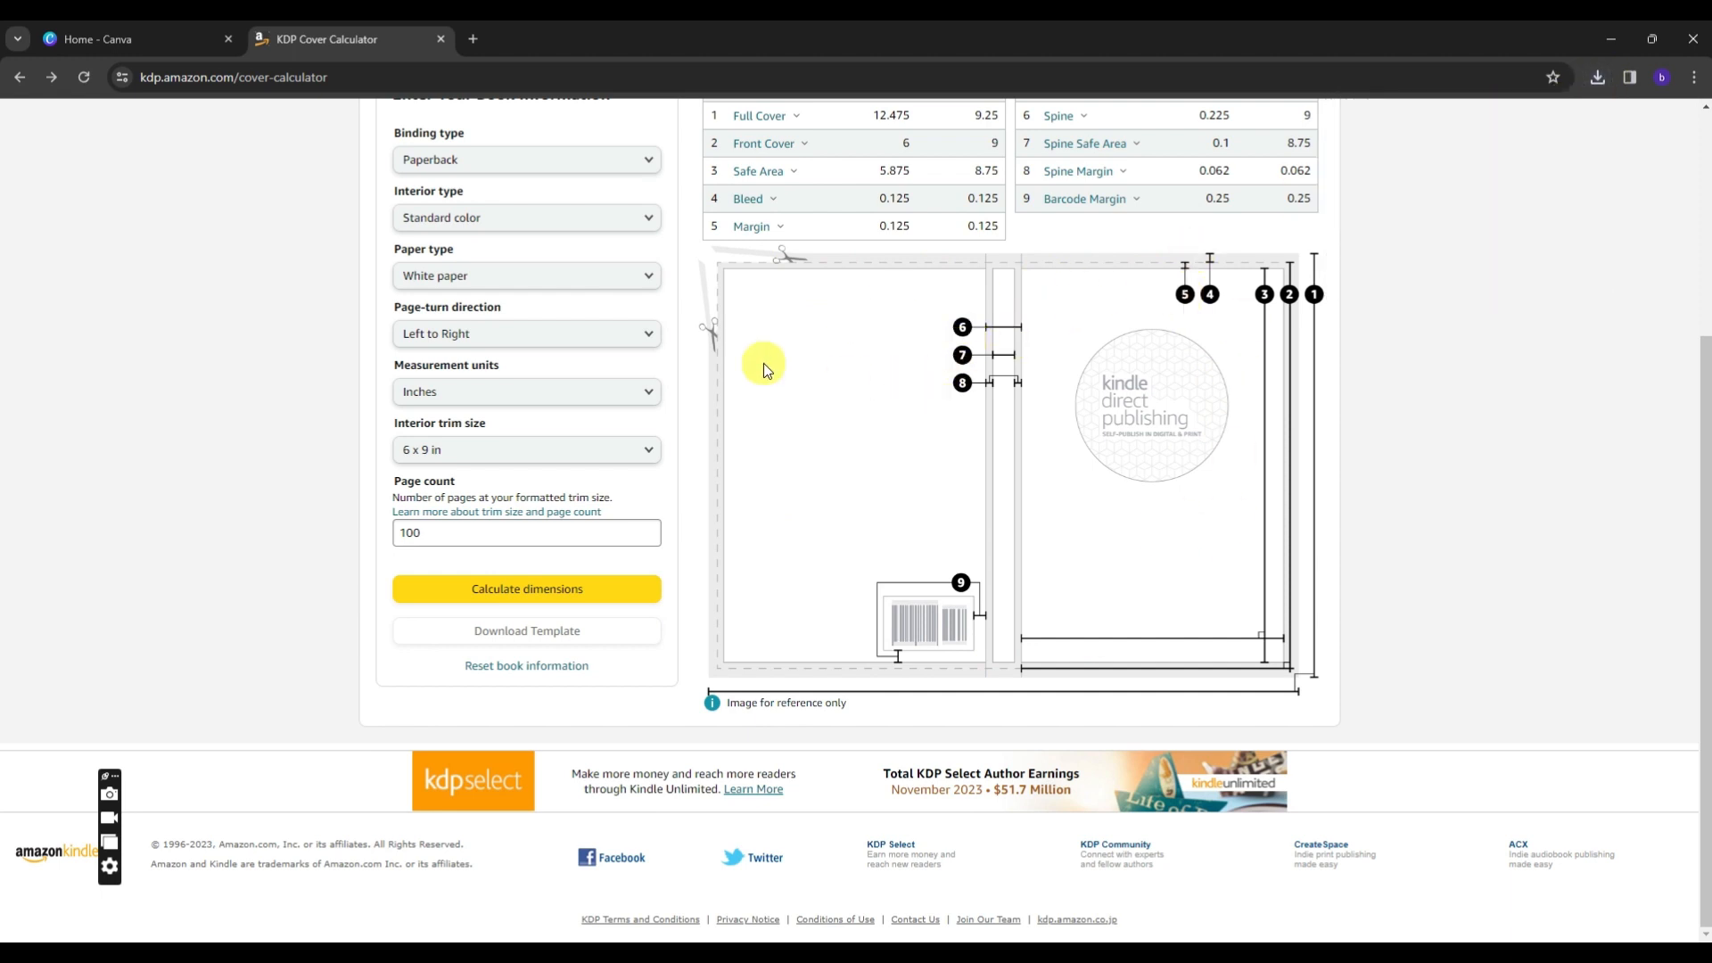
# Switch to Canva, start a custom-size design and set its units to inches
pyautogui.click(125, 40)
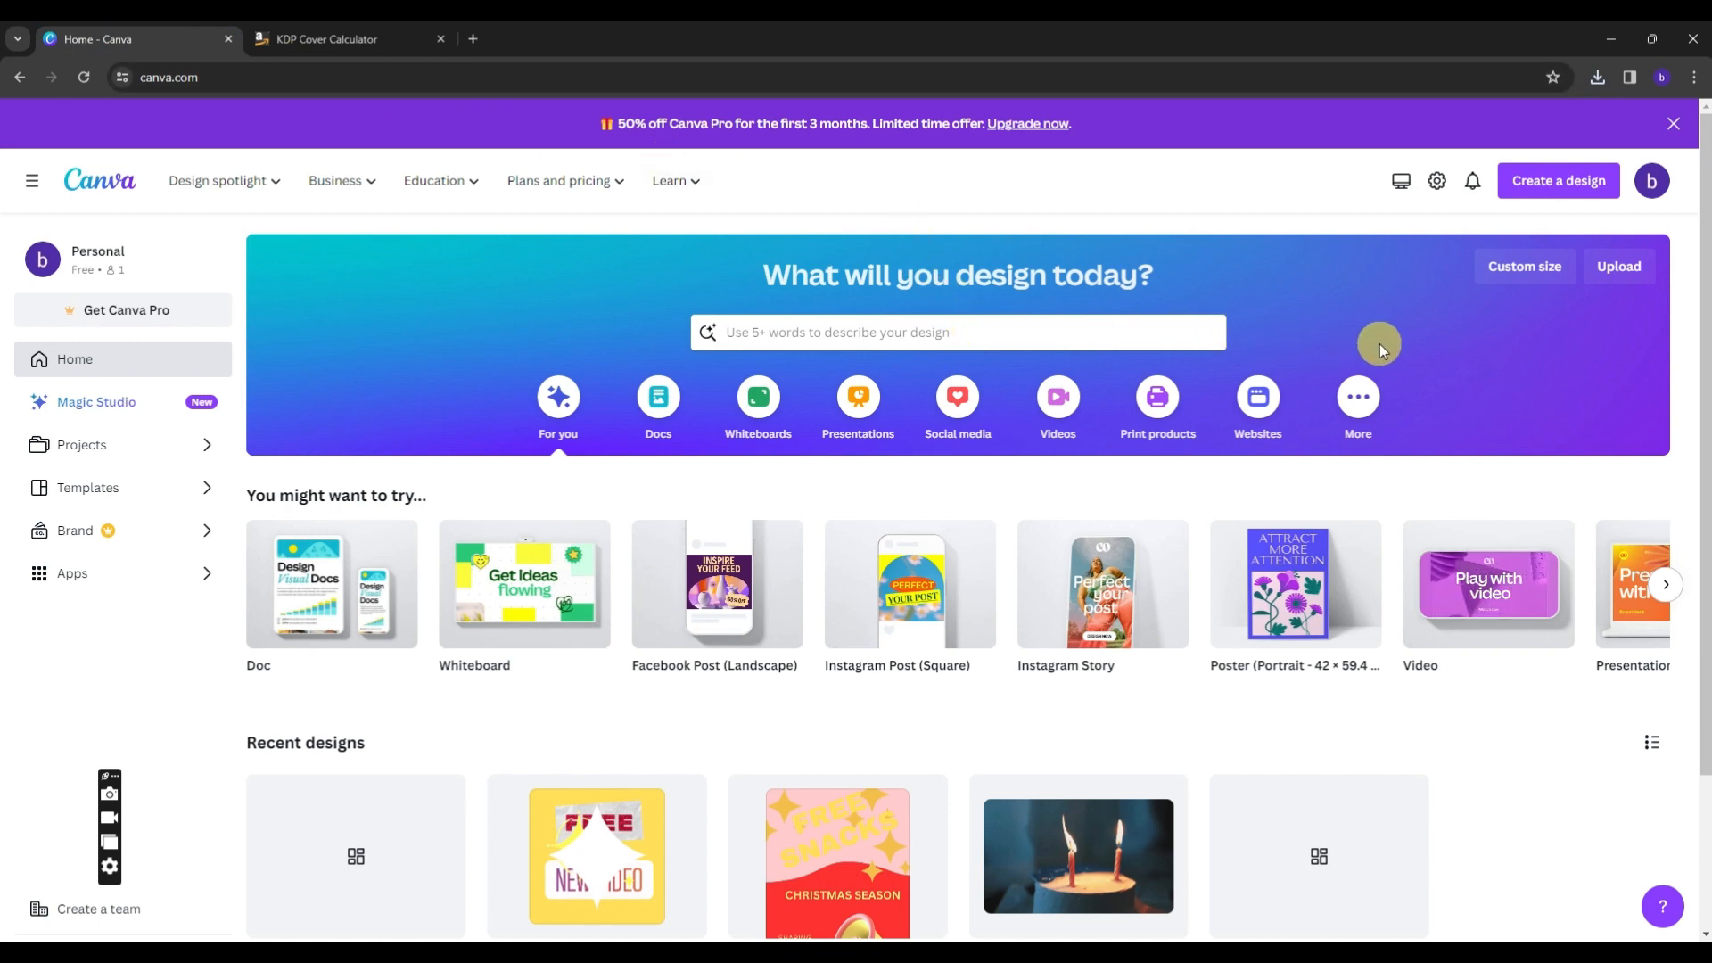
pyautogui.click(1560, 180)
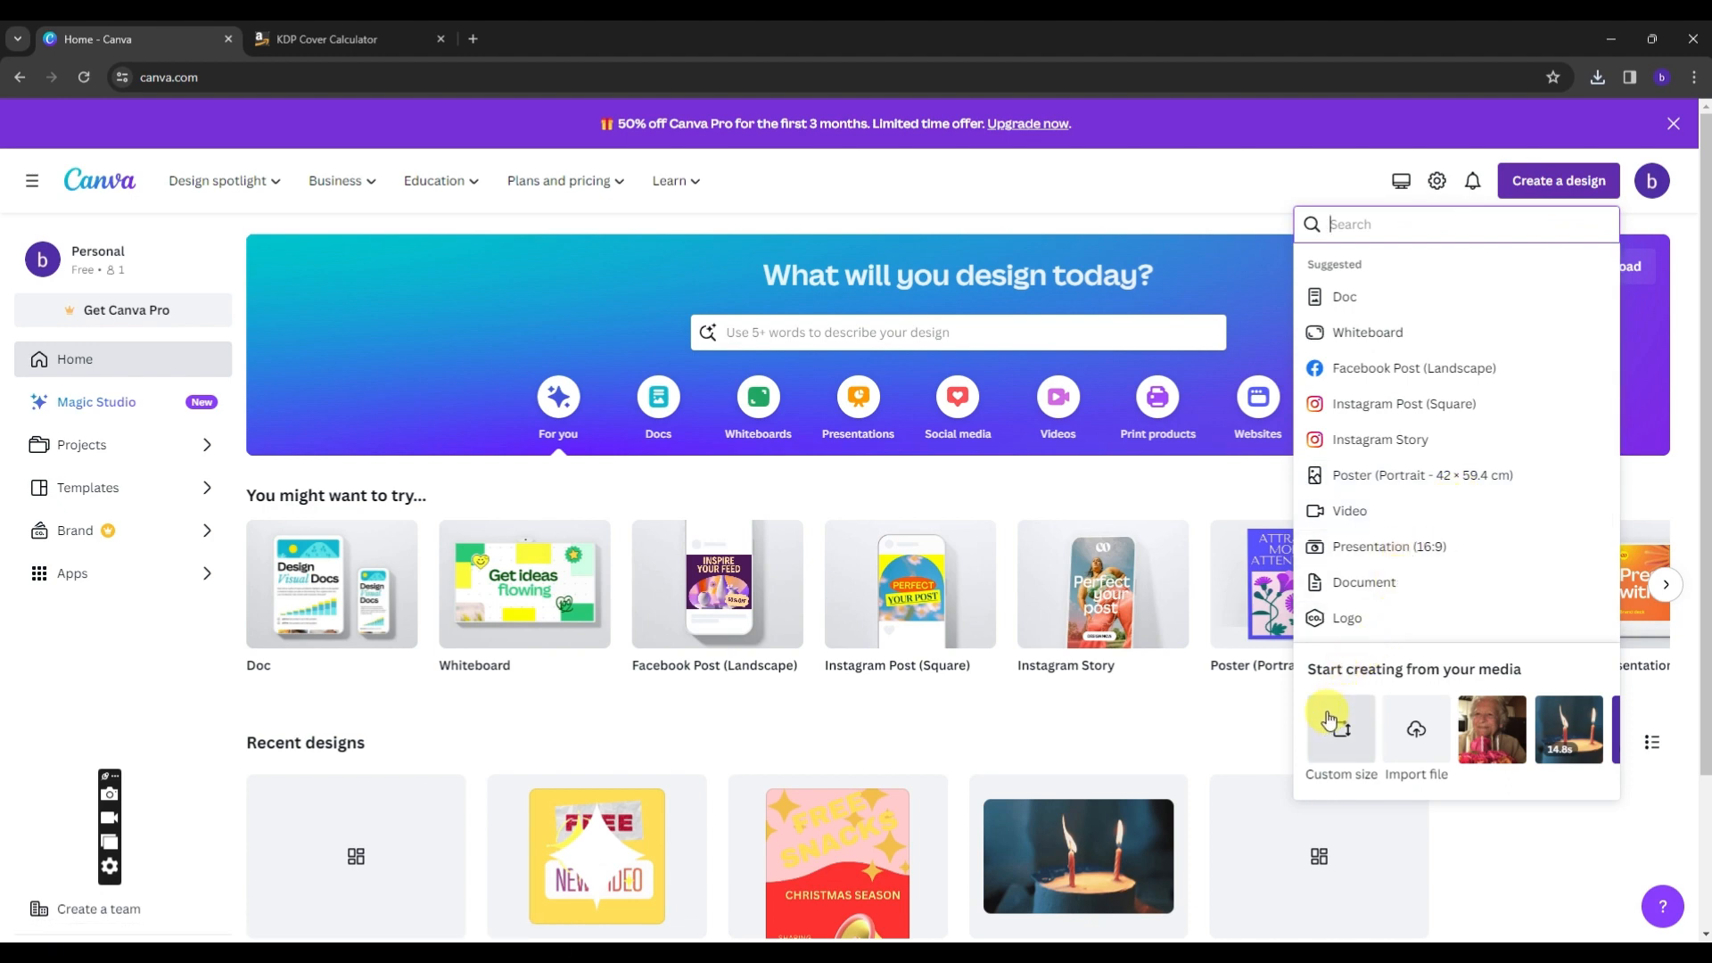
pyautogui.click(1355, 753)
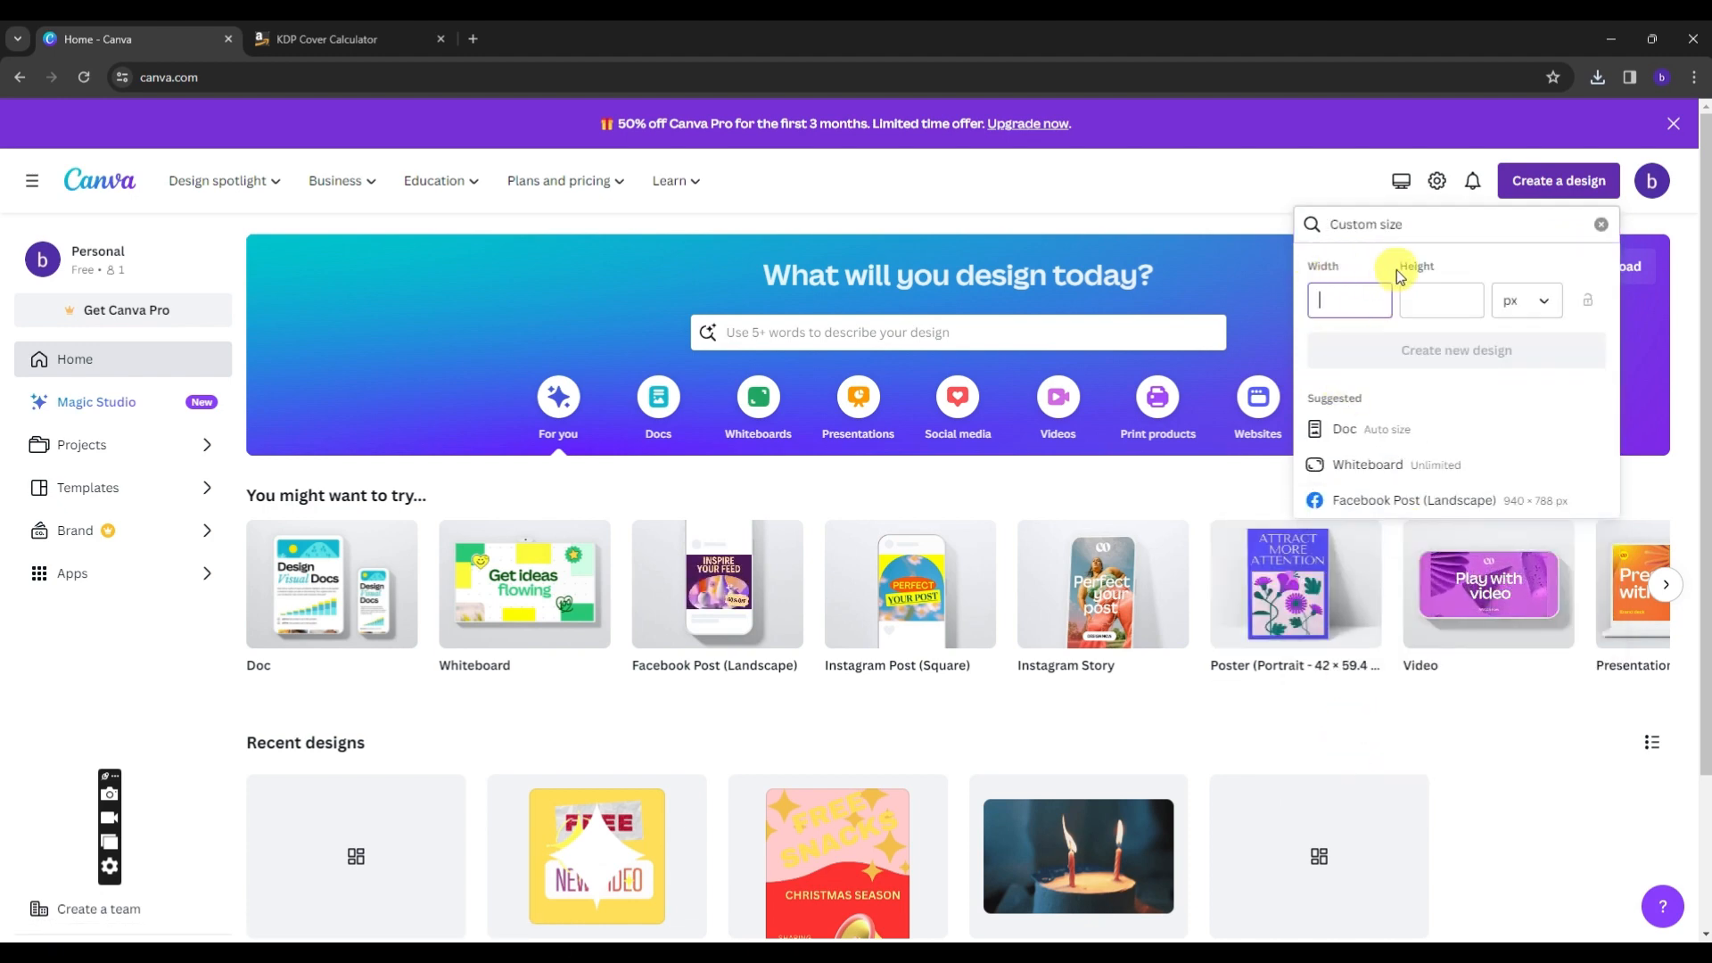
pyautogui.click(1525, 304)
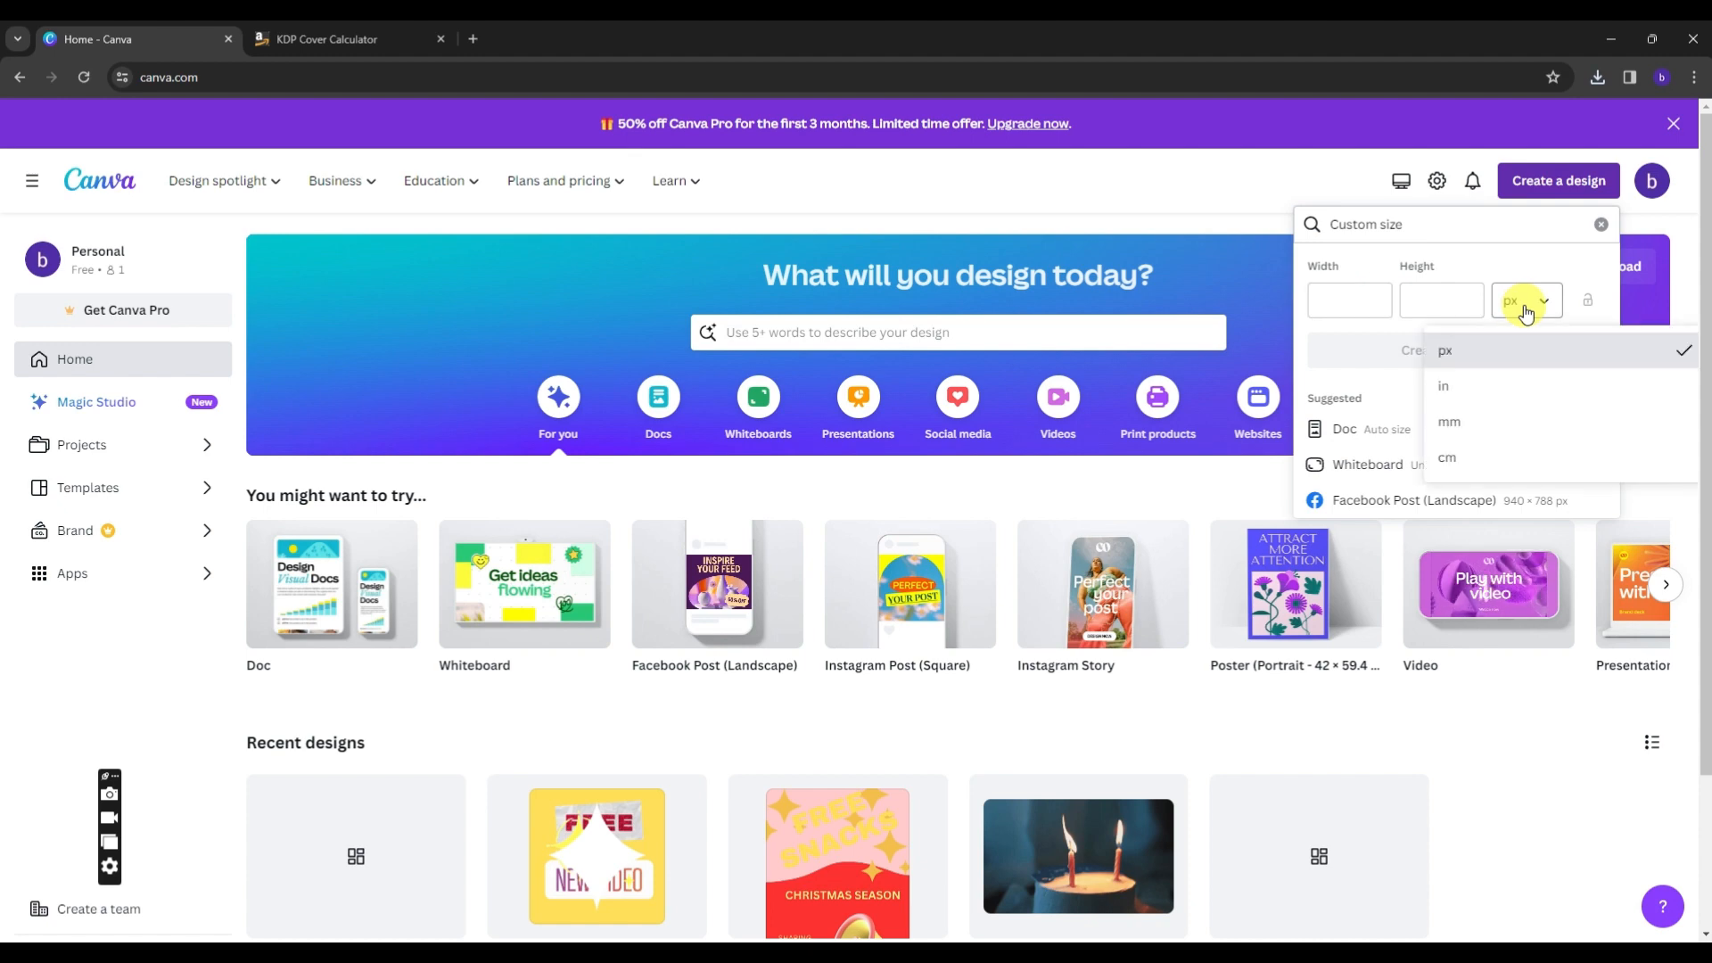
pyautogui.click(1499, 383)
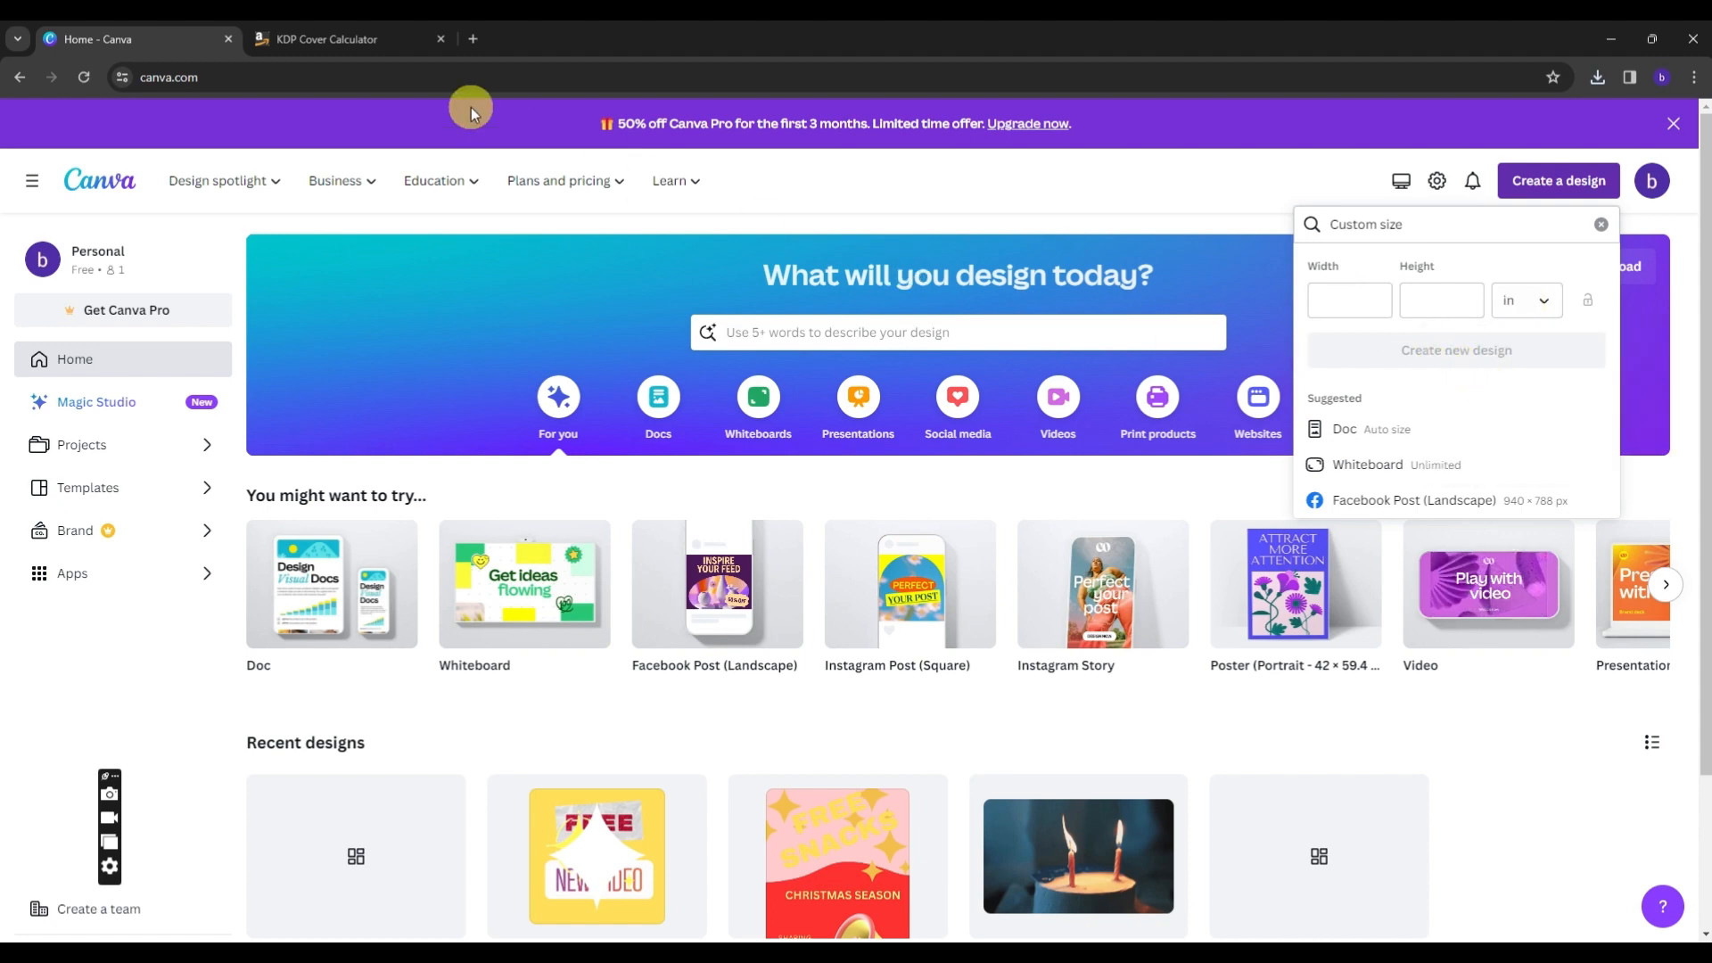
# Return to the KDP Cover Calculator and copy the Full Cover width, 12.475
pyautogui.click(363, 39)
pyautogui.scroll(4, 938, 409)
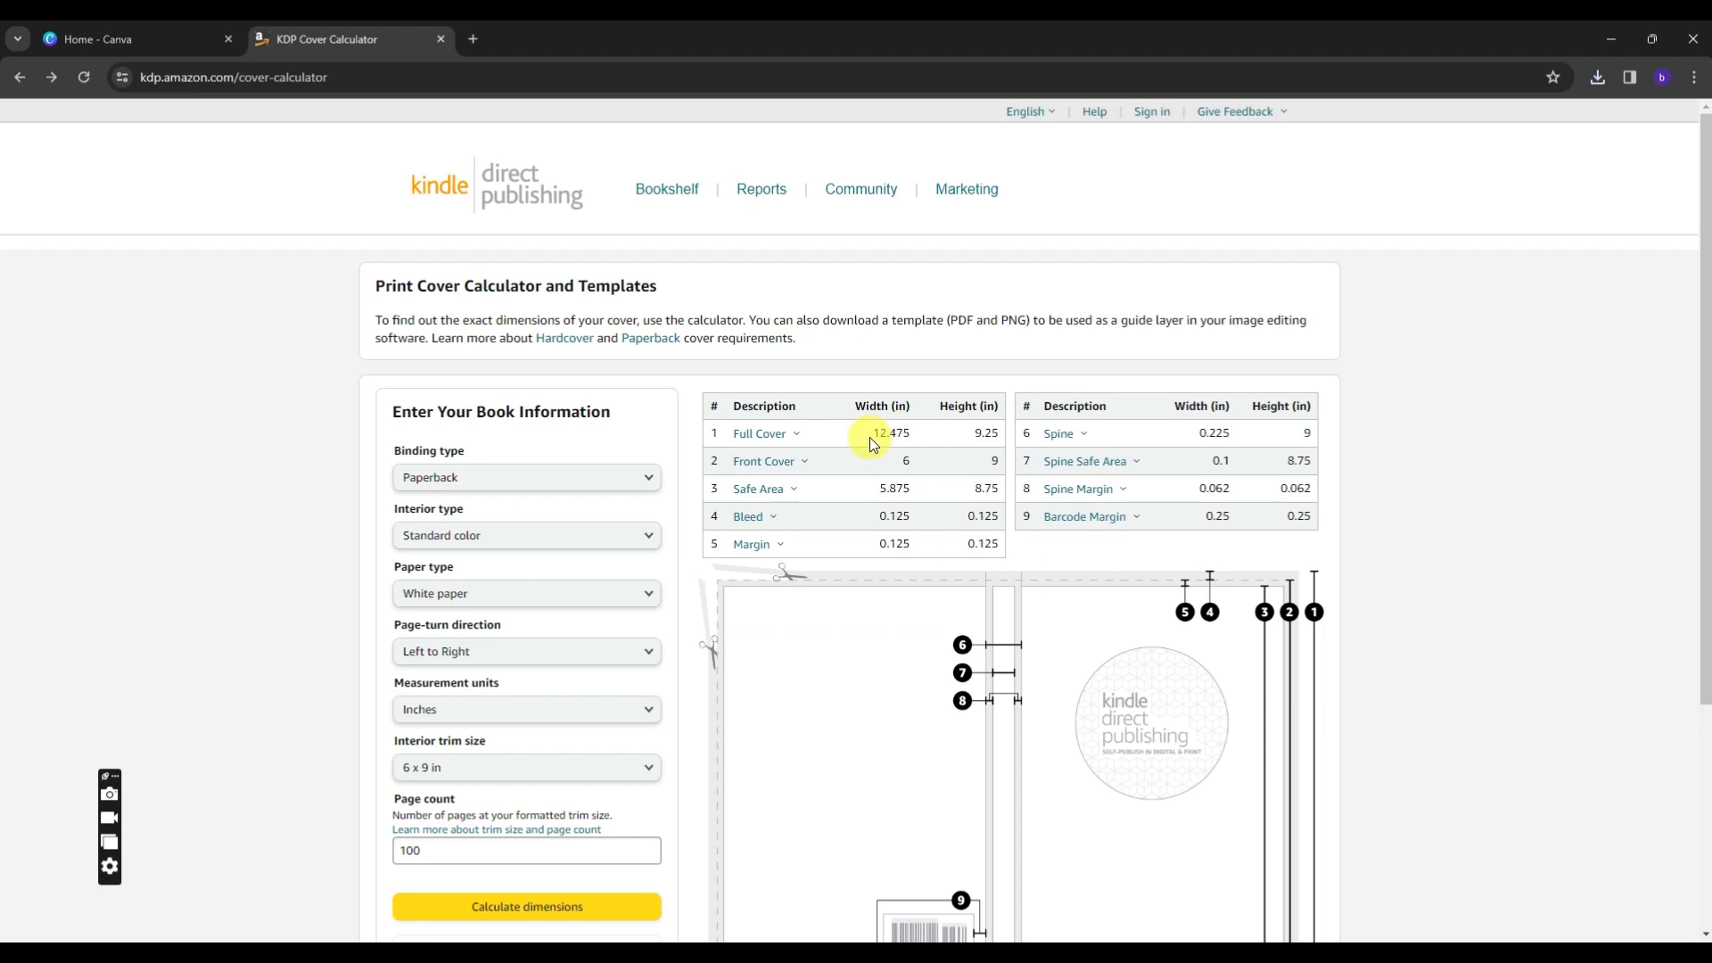
pyautogui.moveTo(870, 435); pyautogui.dragTo(913, 443)
pyautogui.hotkey('ctrl', 'c')
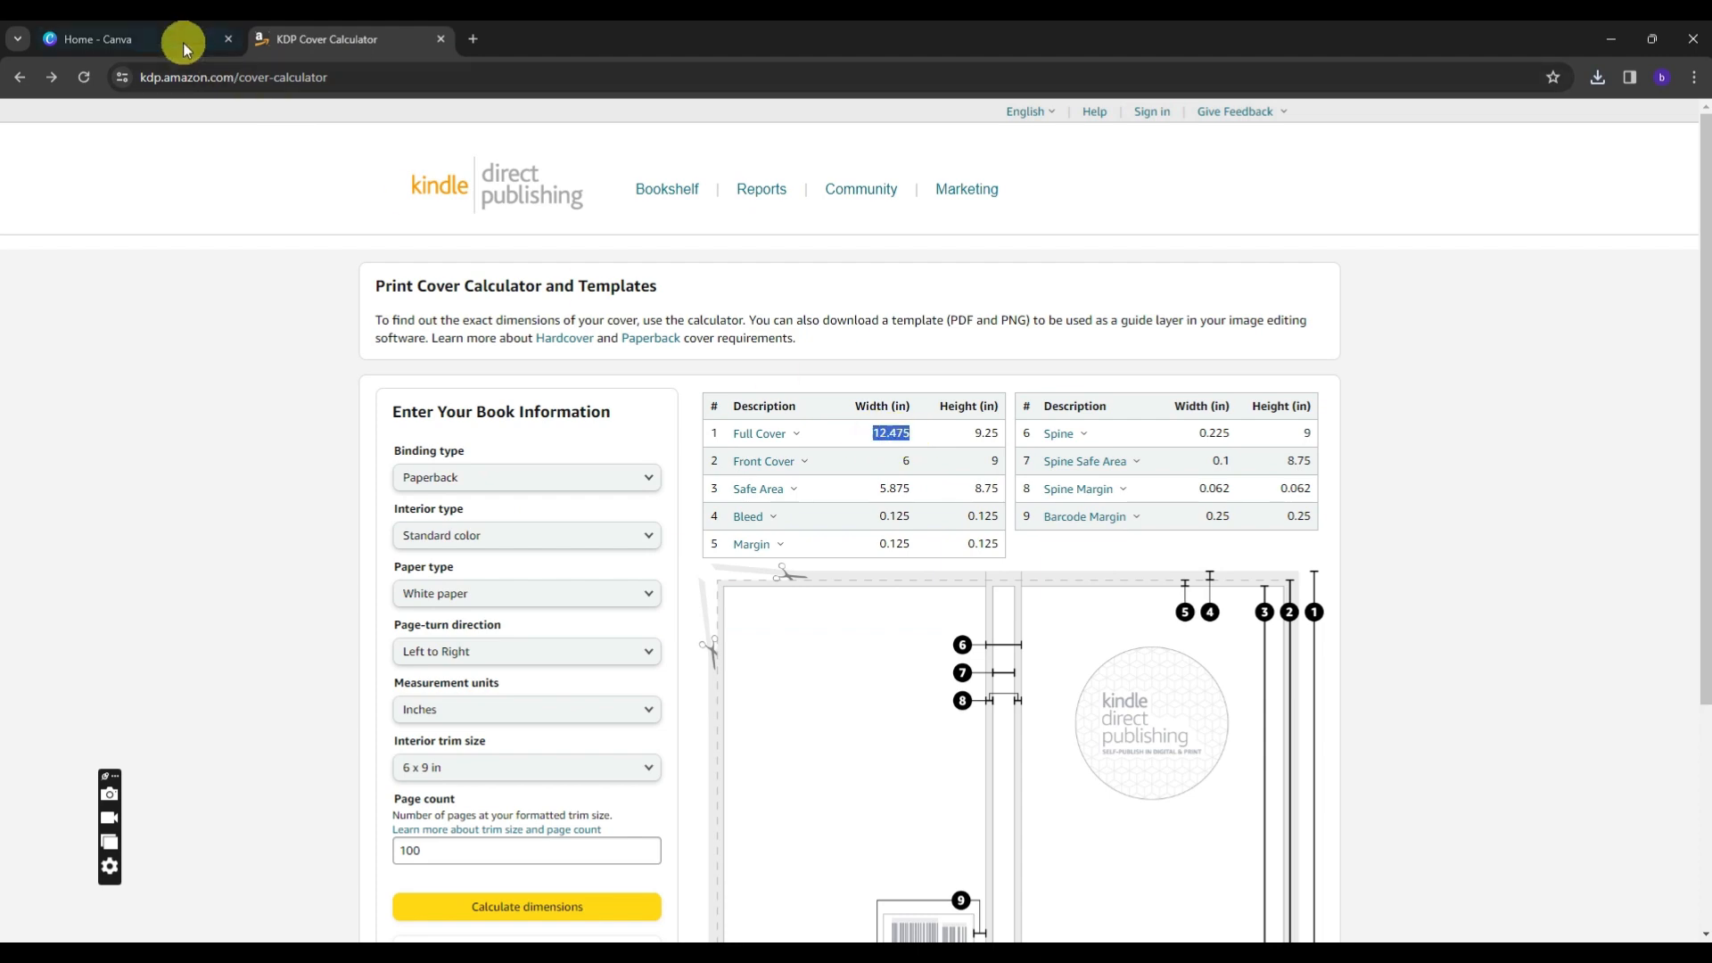
# Switch to the Canva custom-size form and set the design width to 12.475 in
pyautogui.click(179, 39)
pyautogui.click(1329, 304)
pyautogui.hotkey('ctrl', 'v')
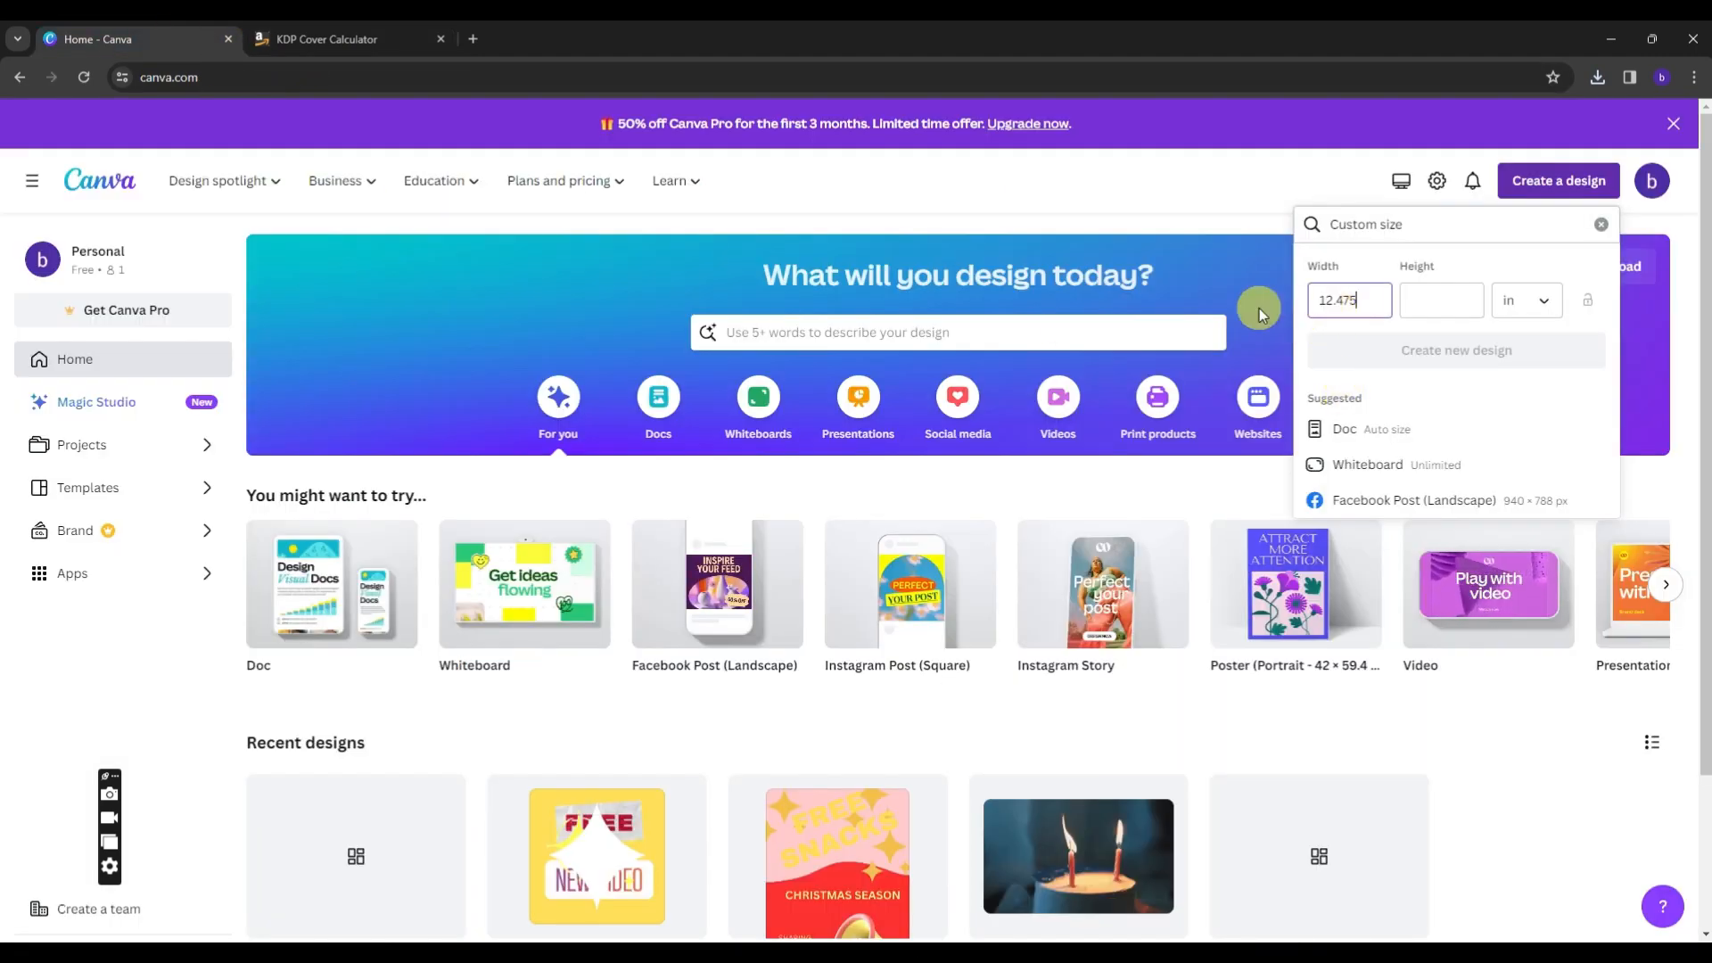
# Copy the Full Cover height, 9.25, from the KDP Cover Calculator and enter it as the Canva design's height
pyautogui.click(324, 38)
pyautogui.moveTo(974, 435); pyautogui.dragTo(992, 436)
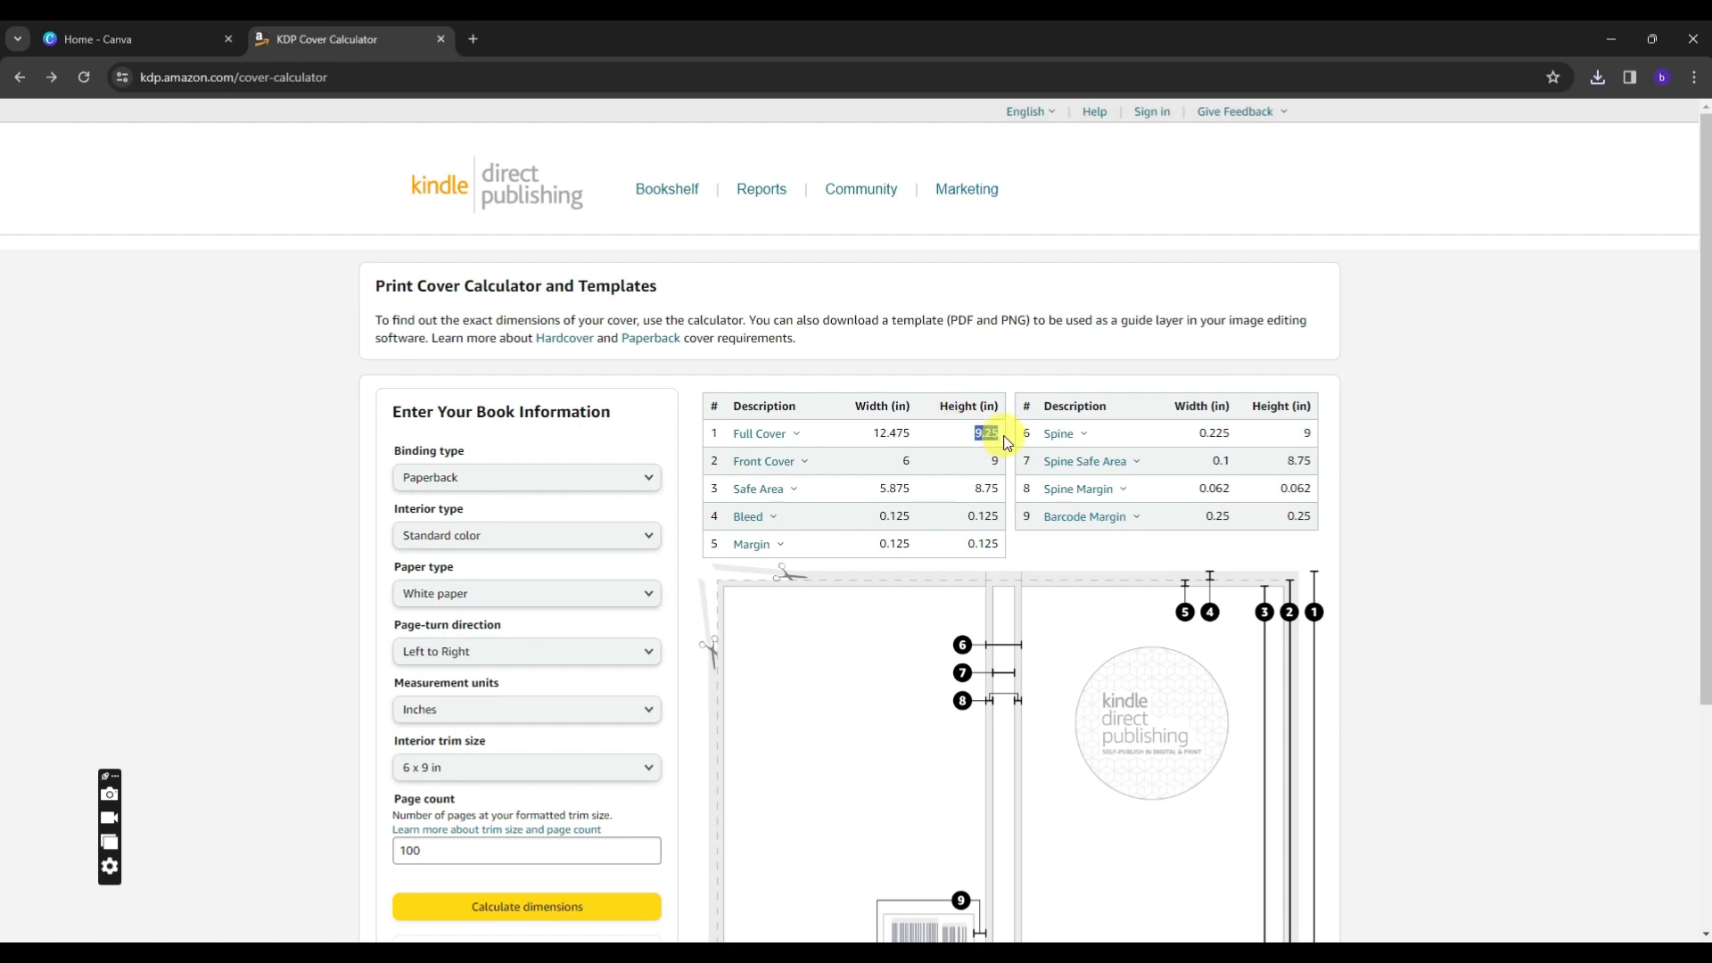
pyautogui.hotkey('ctrl', 'c')
pyautogui.click(179, 39)
pyautogui.click(1421, 301)
pyautogui.hotkey('ctrl', 'v')
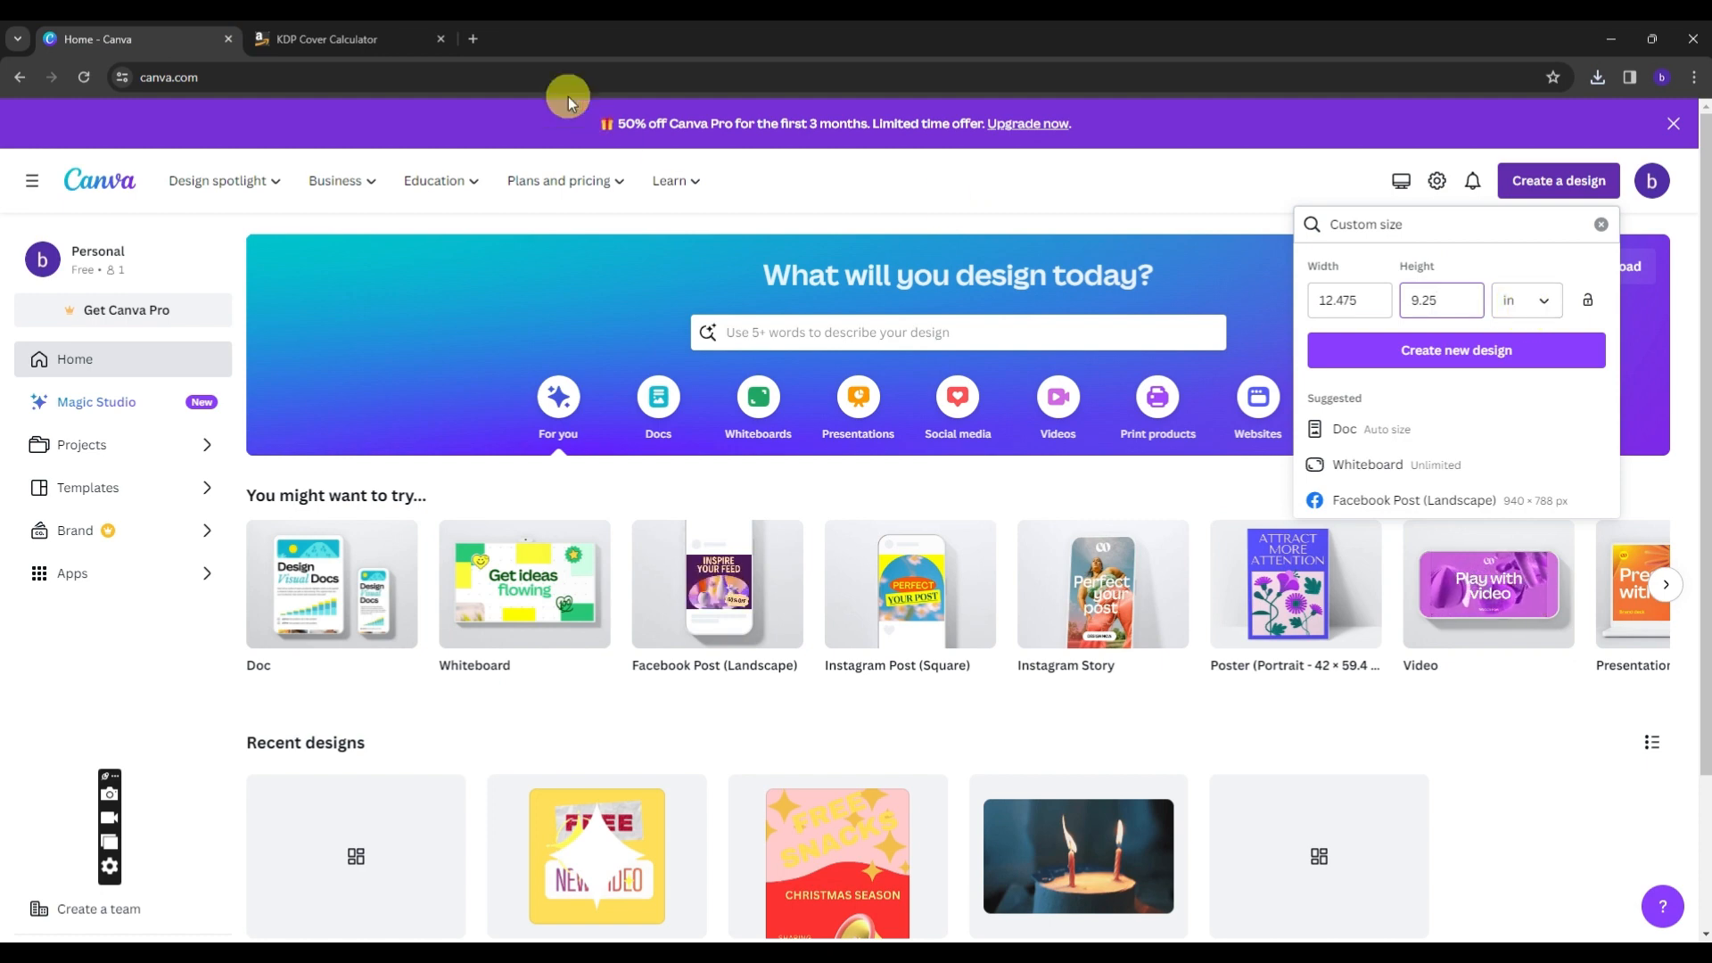
# Recheck the Full Cover dimensions in the KDP Cover Calculator and create the new 12.475 × 9.25 in design in Canva
pyautogui.click(370, 39)
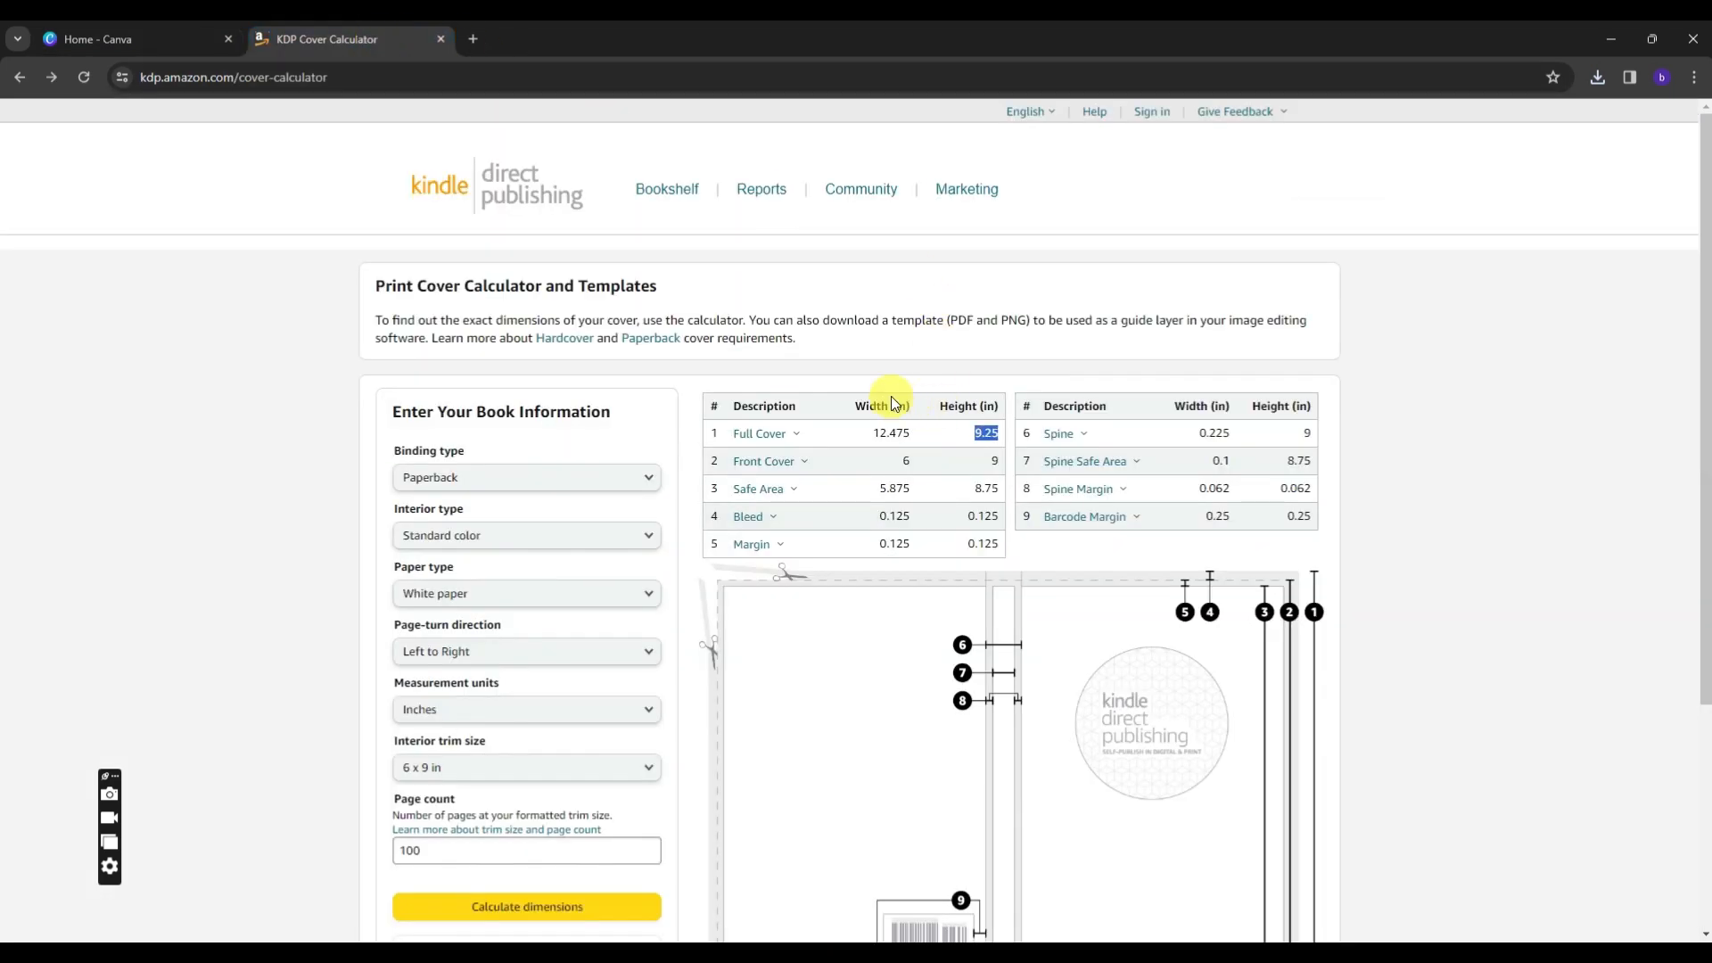
pyautogui.click(134, 38)
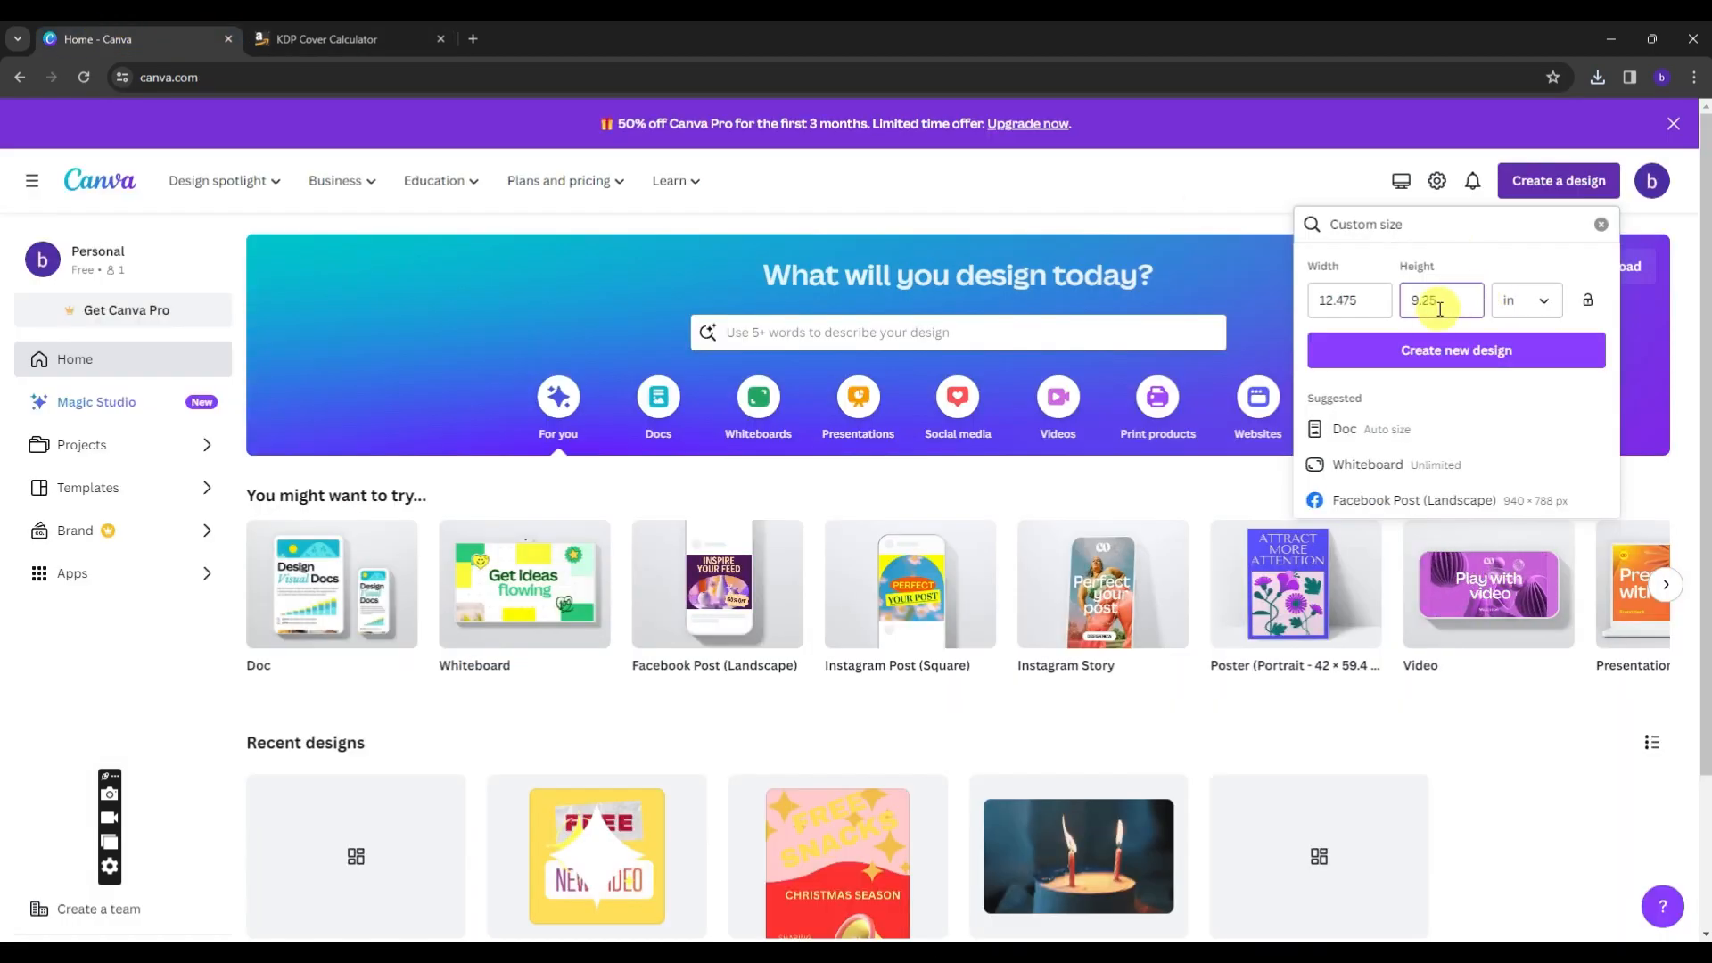
pyautogui.click(1462, 361)
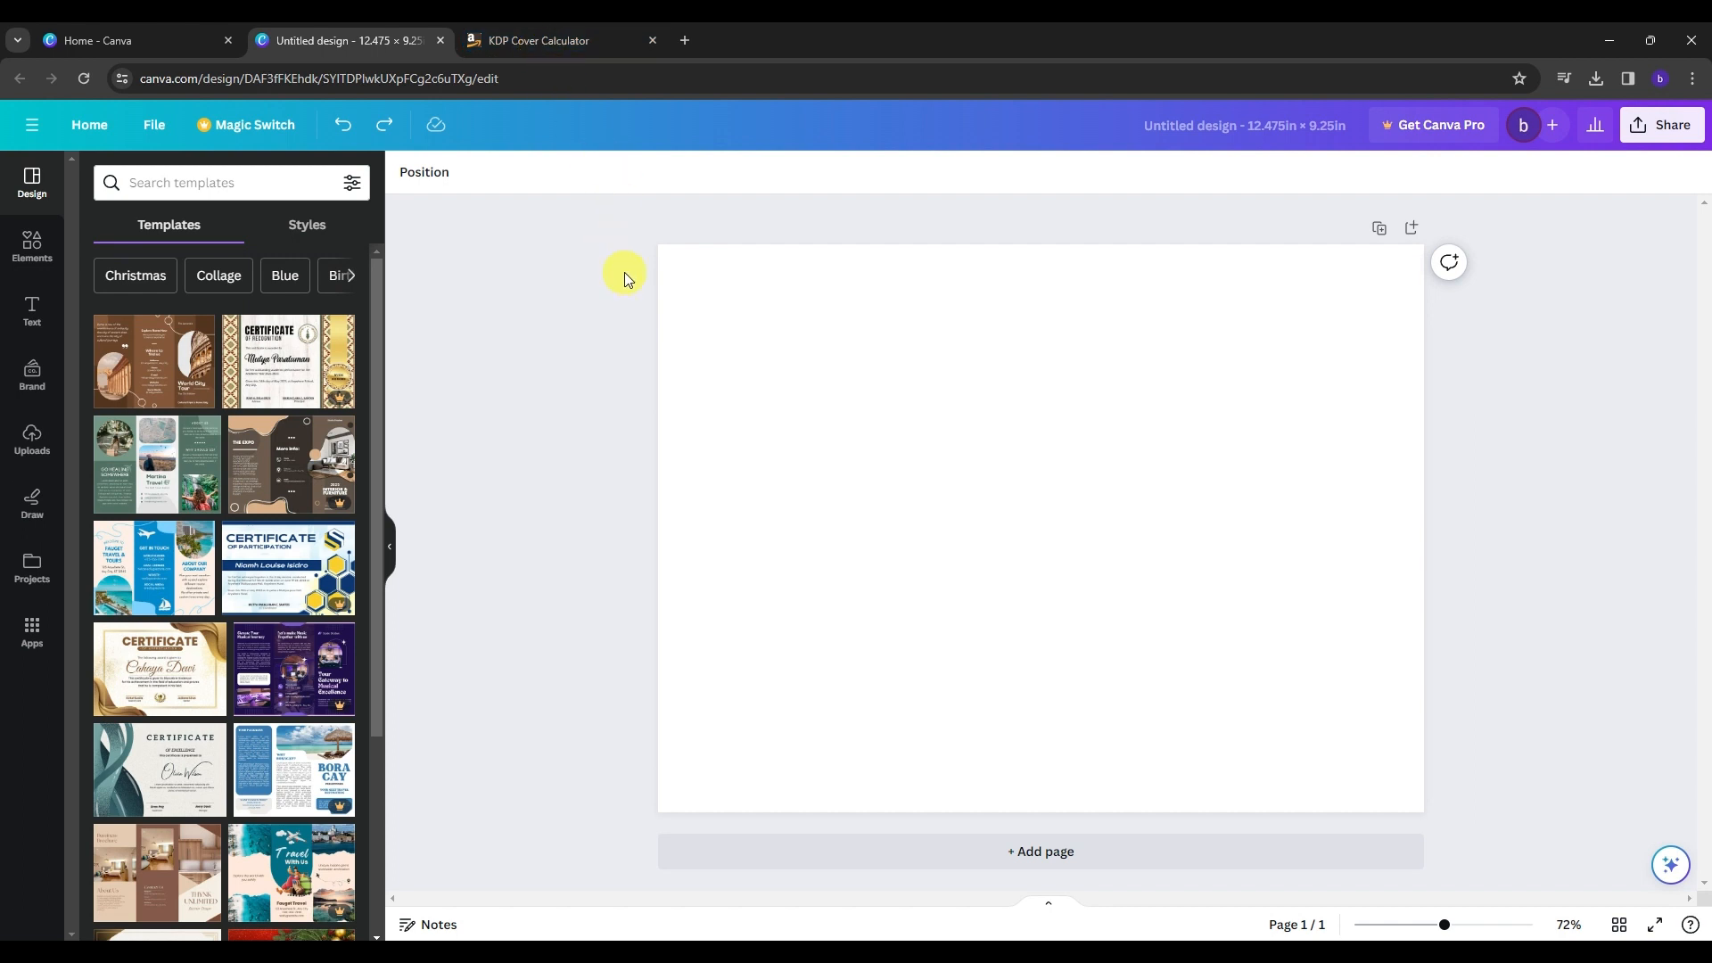
# Place the uploaded KDP cover template image on the blank page and enlarge it to fill the whole canvas
pyautogui.click(32, 439)
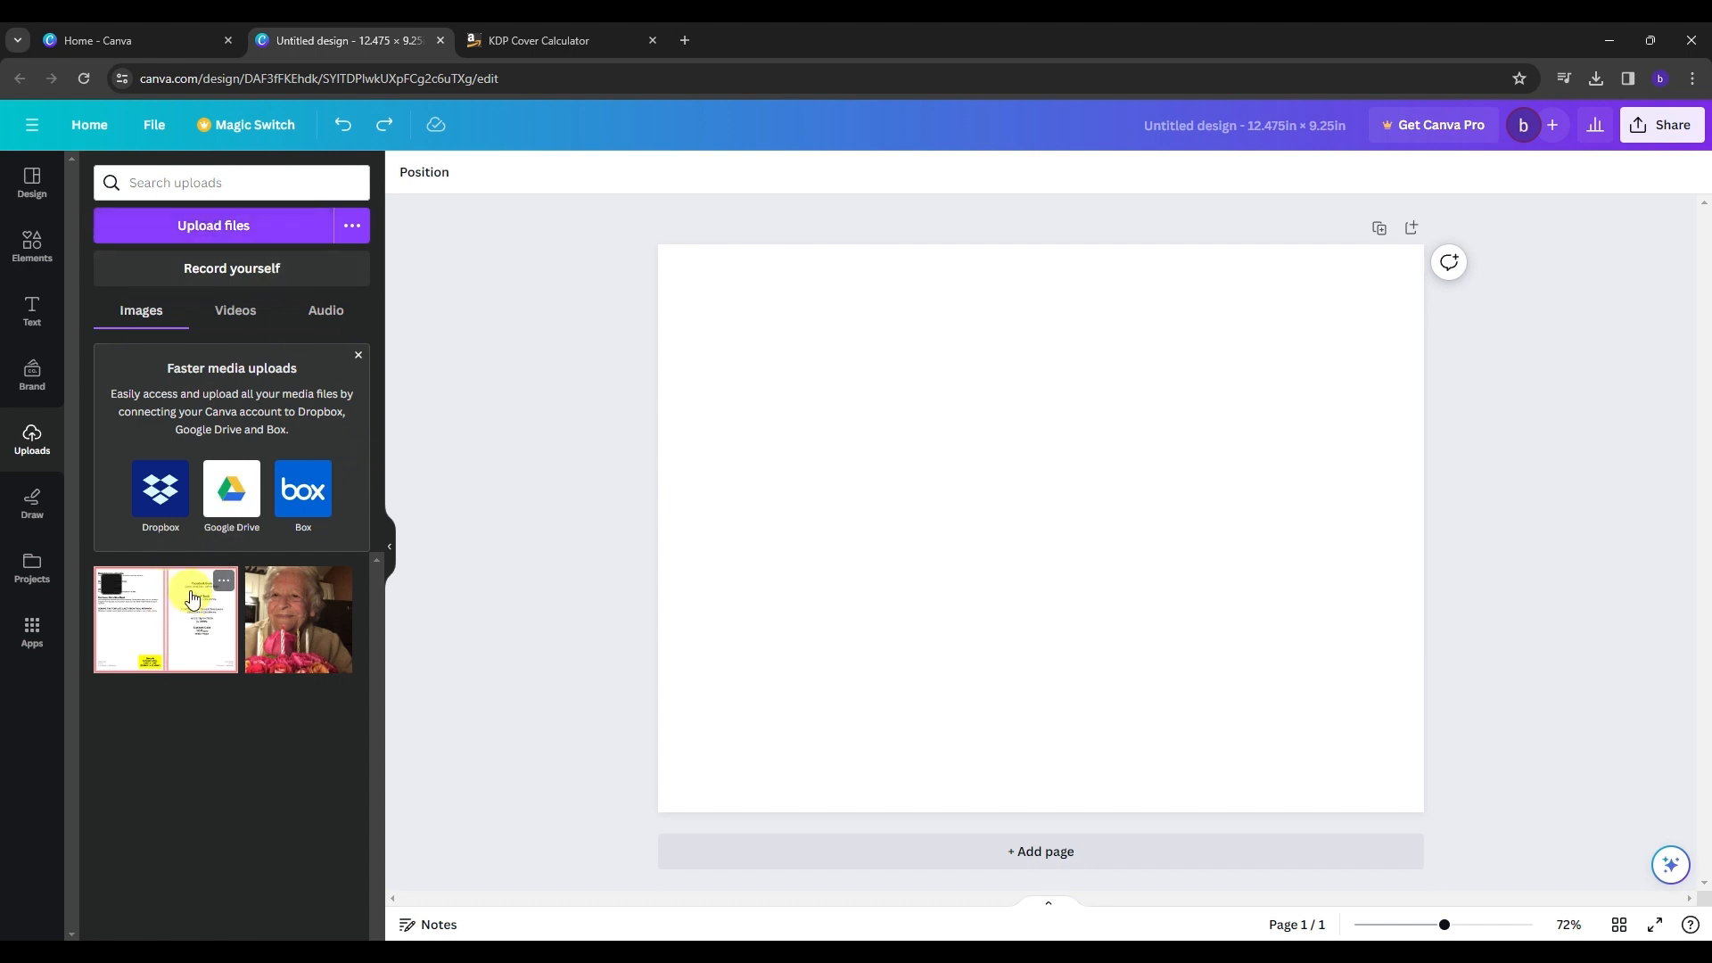
pyautogui.moveTo(187, 575); pyautogui.dragTo(816, 374)
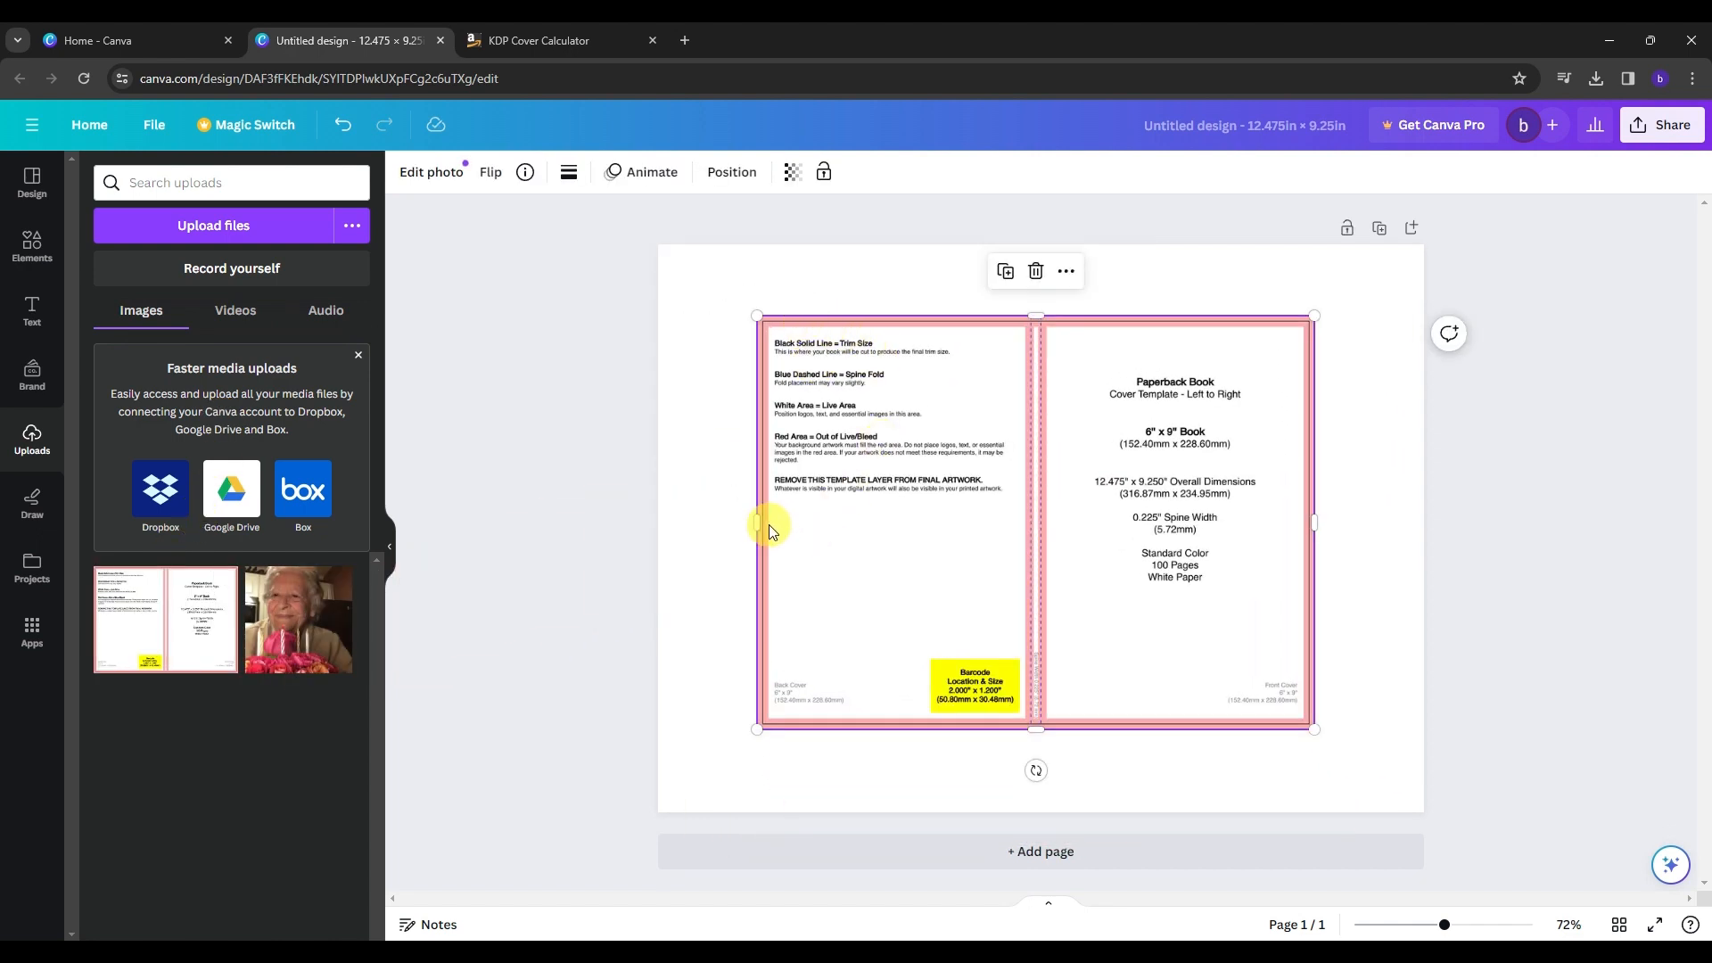
pyautogui.moveTo(757, 316); pyautogui.dragTo(616, 294)
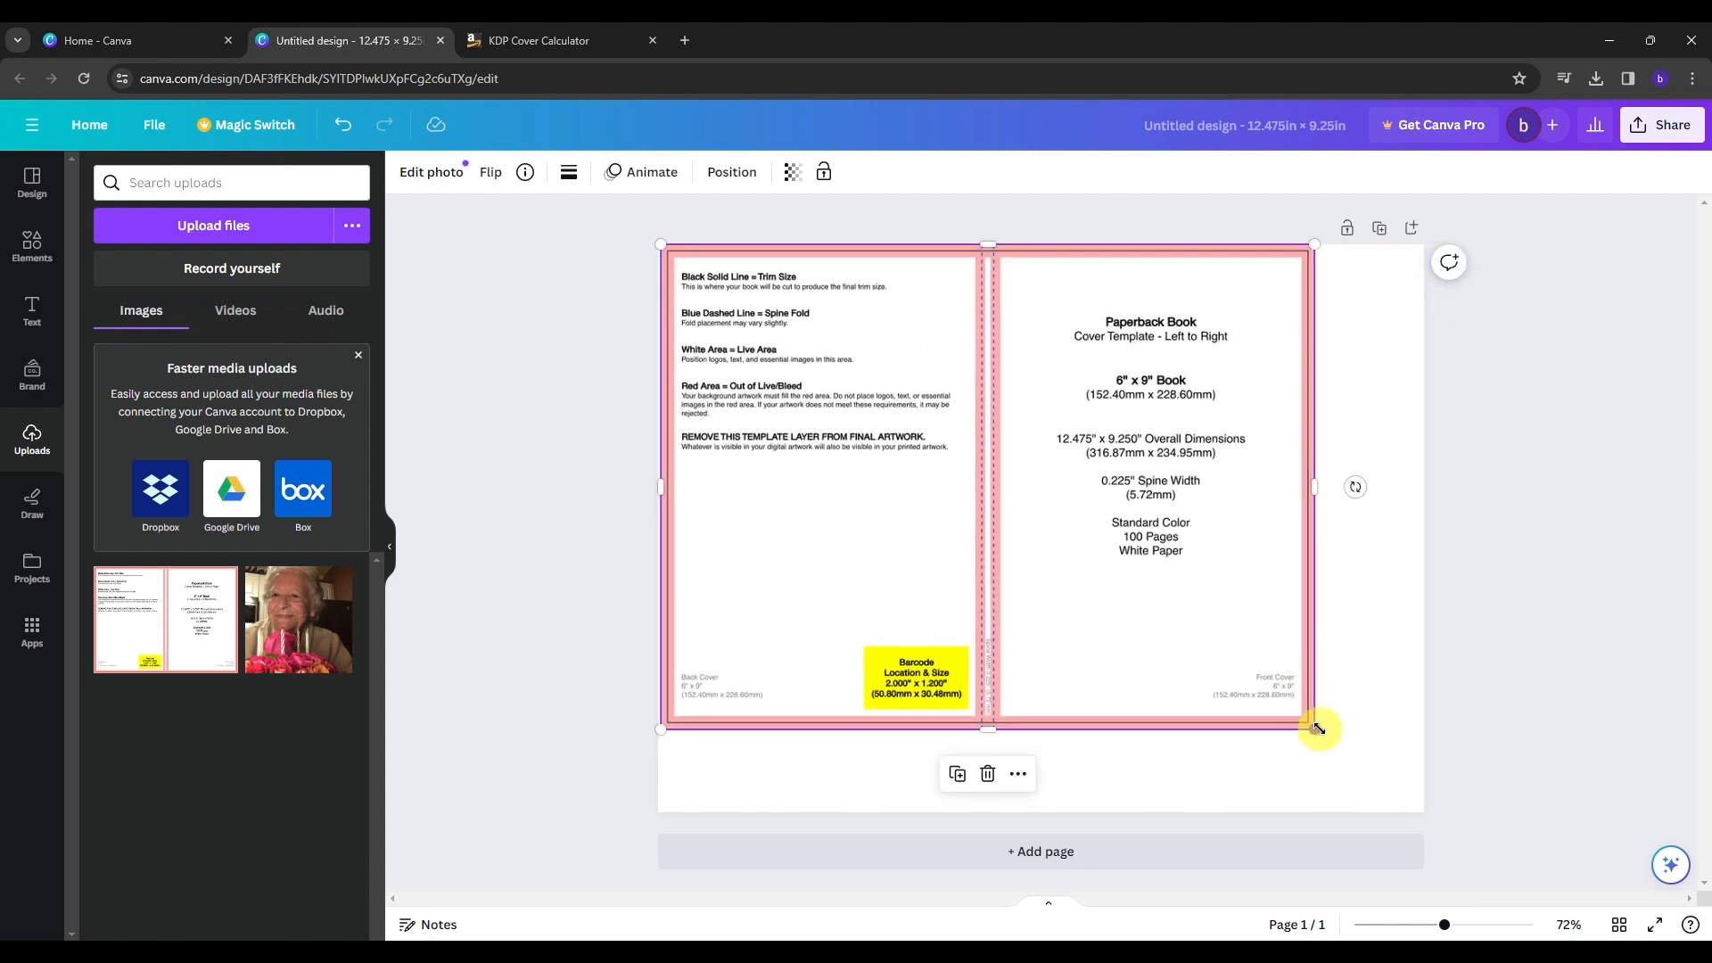
pyautogui.moveTo(1315, 728); pyautogui.dragTo(1425, 806)
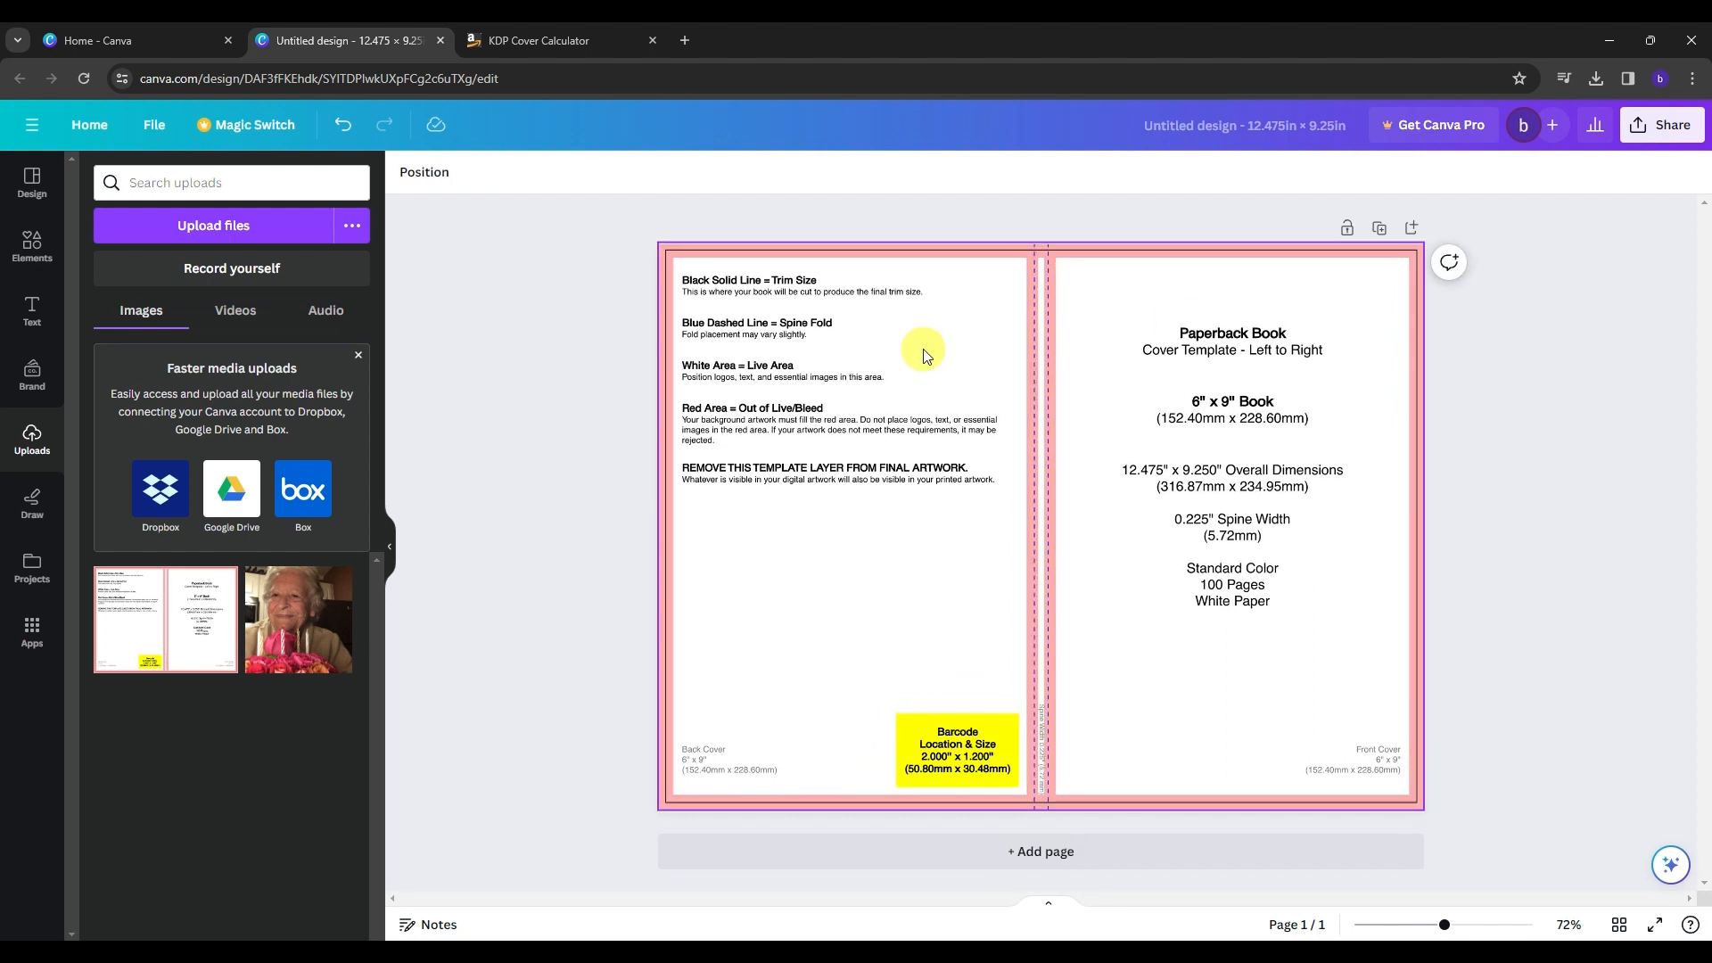
# Set the cover template image's transparency to 23 and lock the image in place
pyautogui.click(918, 352)
pyautogui.click(986, 524)
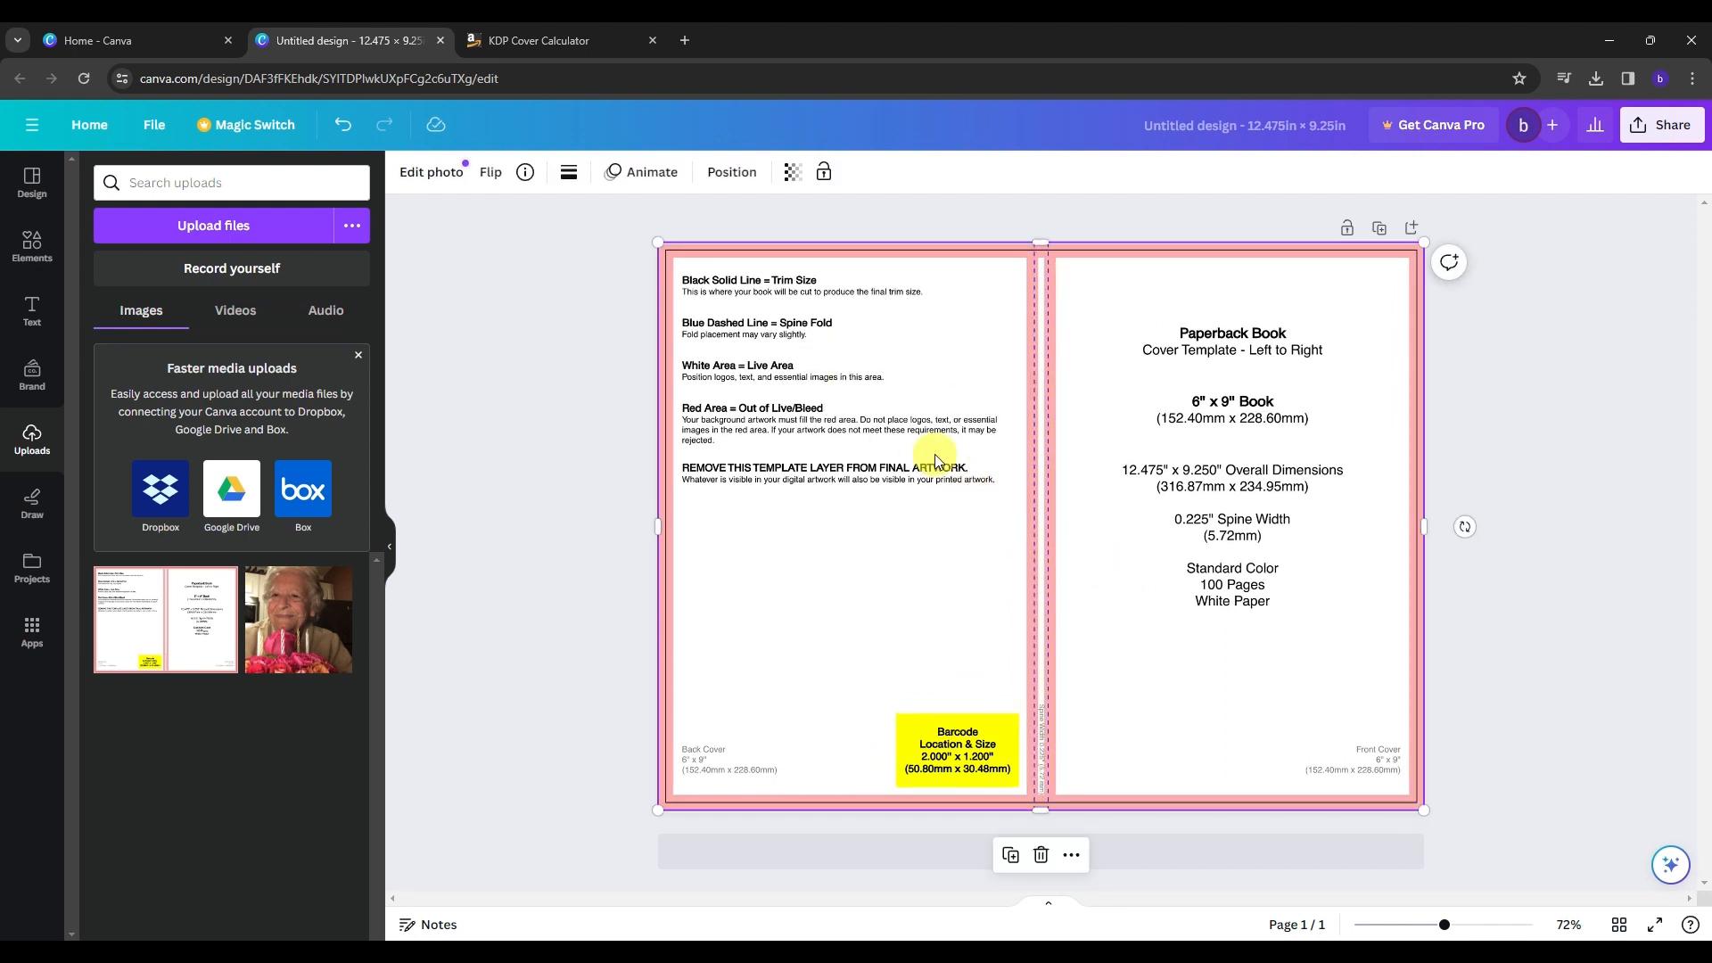
pyautogui.click(793, 172)
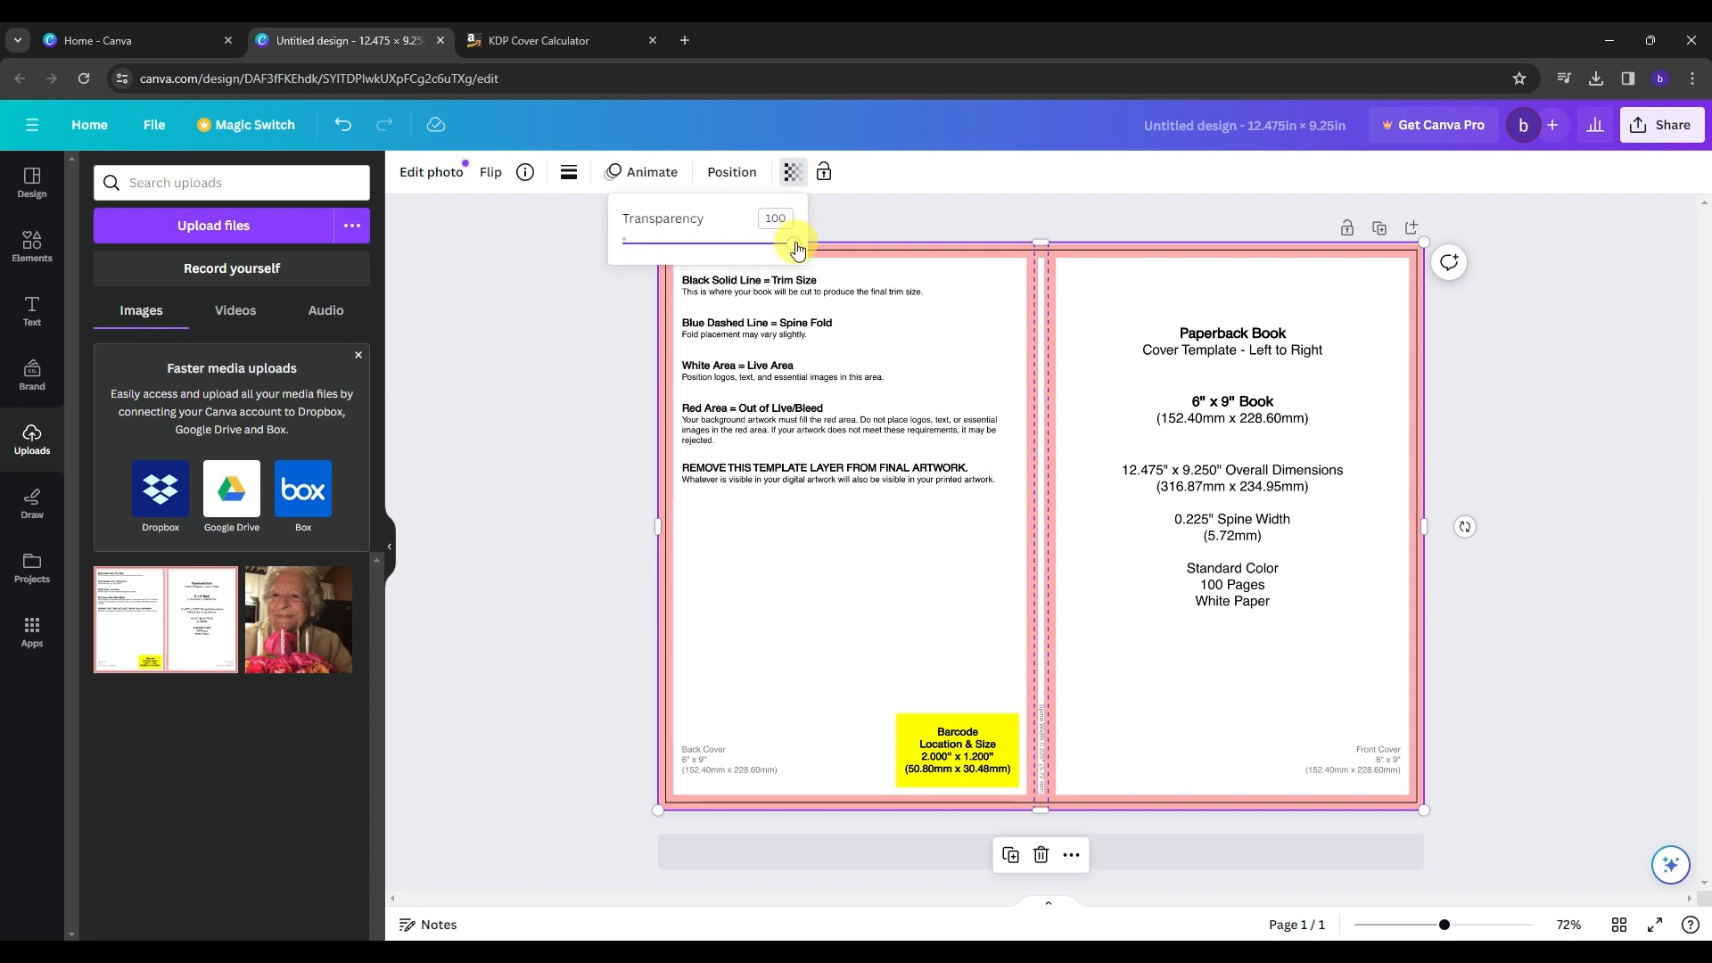
pyautogui.moveTo(797, 249); pyautogui.dragTo(661, 244)
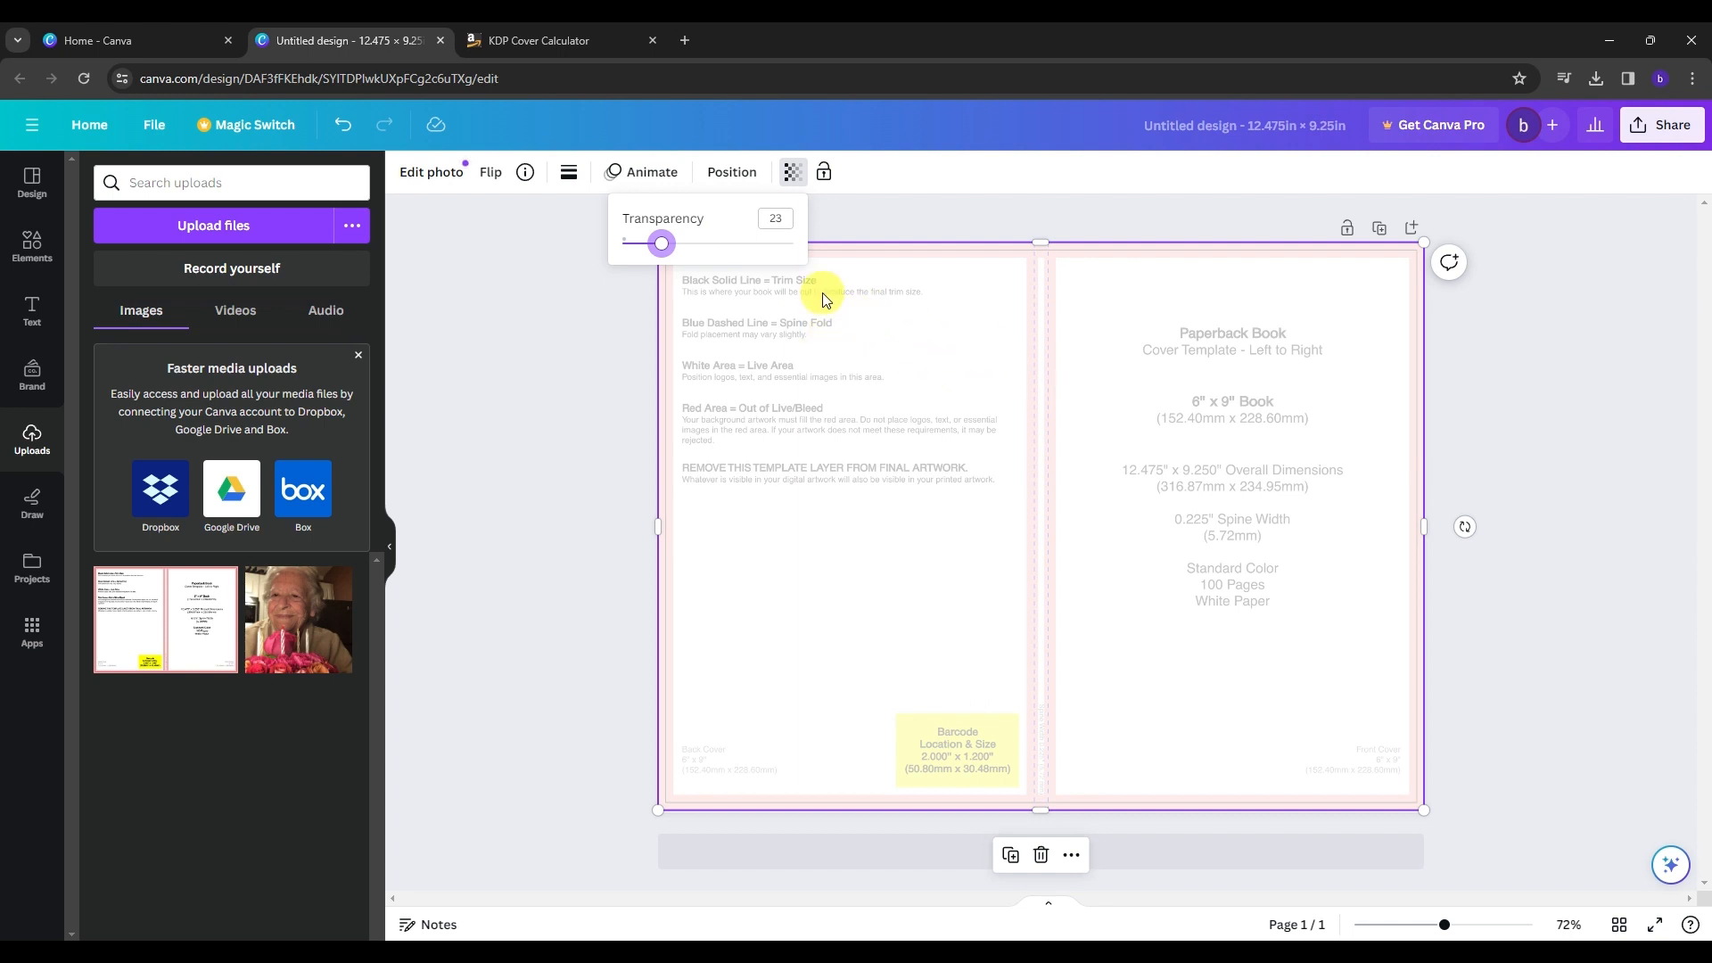
pyautogui.click(841, 347)
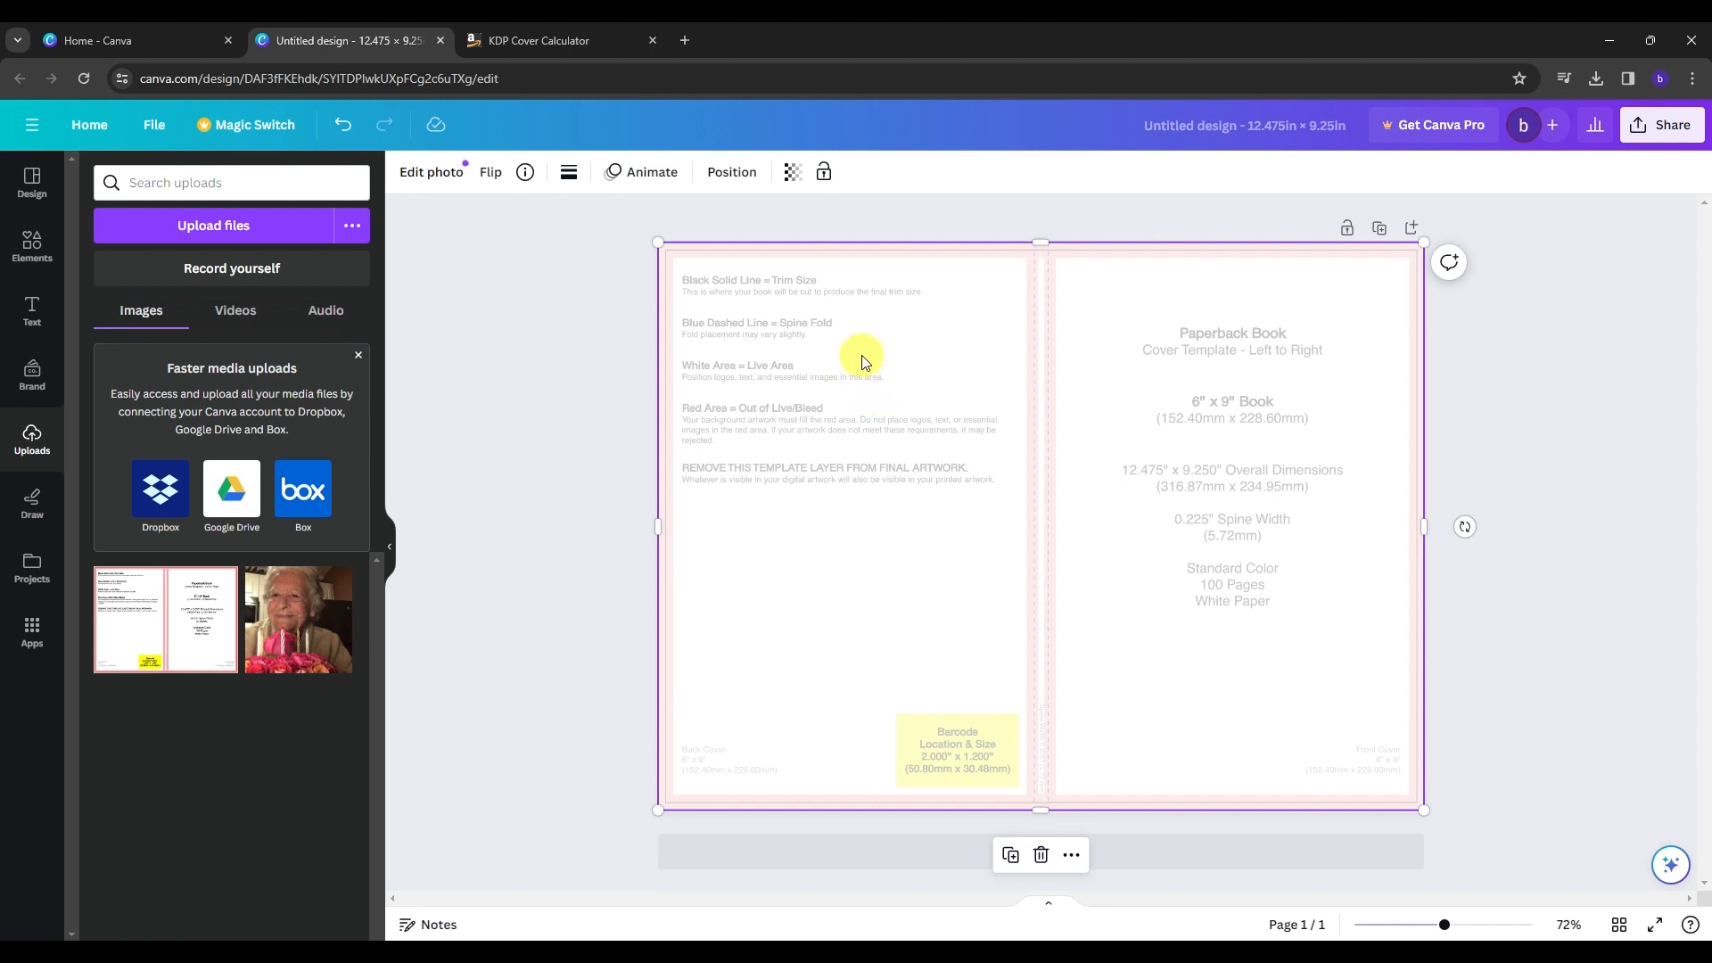
pyautogui.click(824, 176)
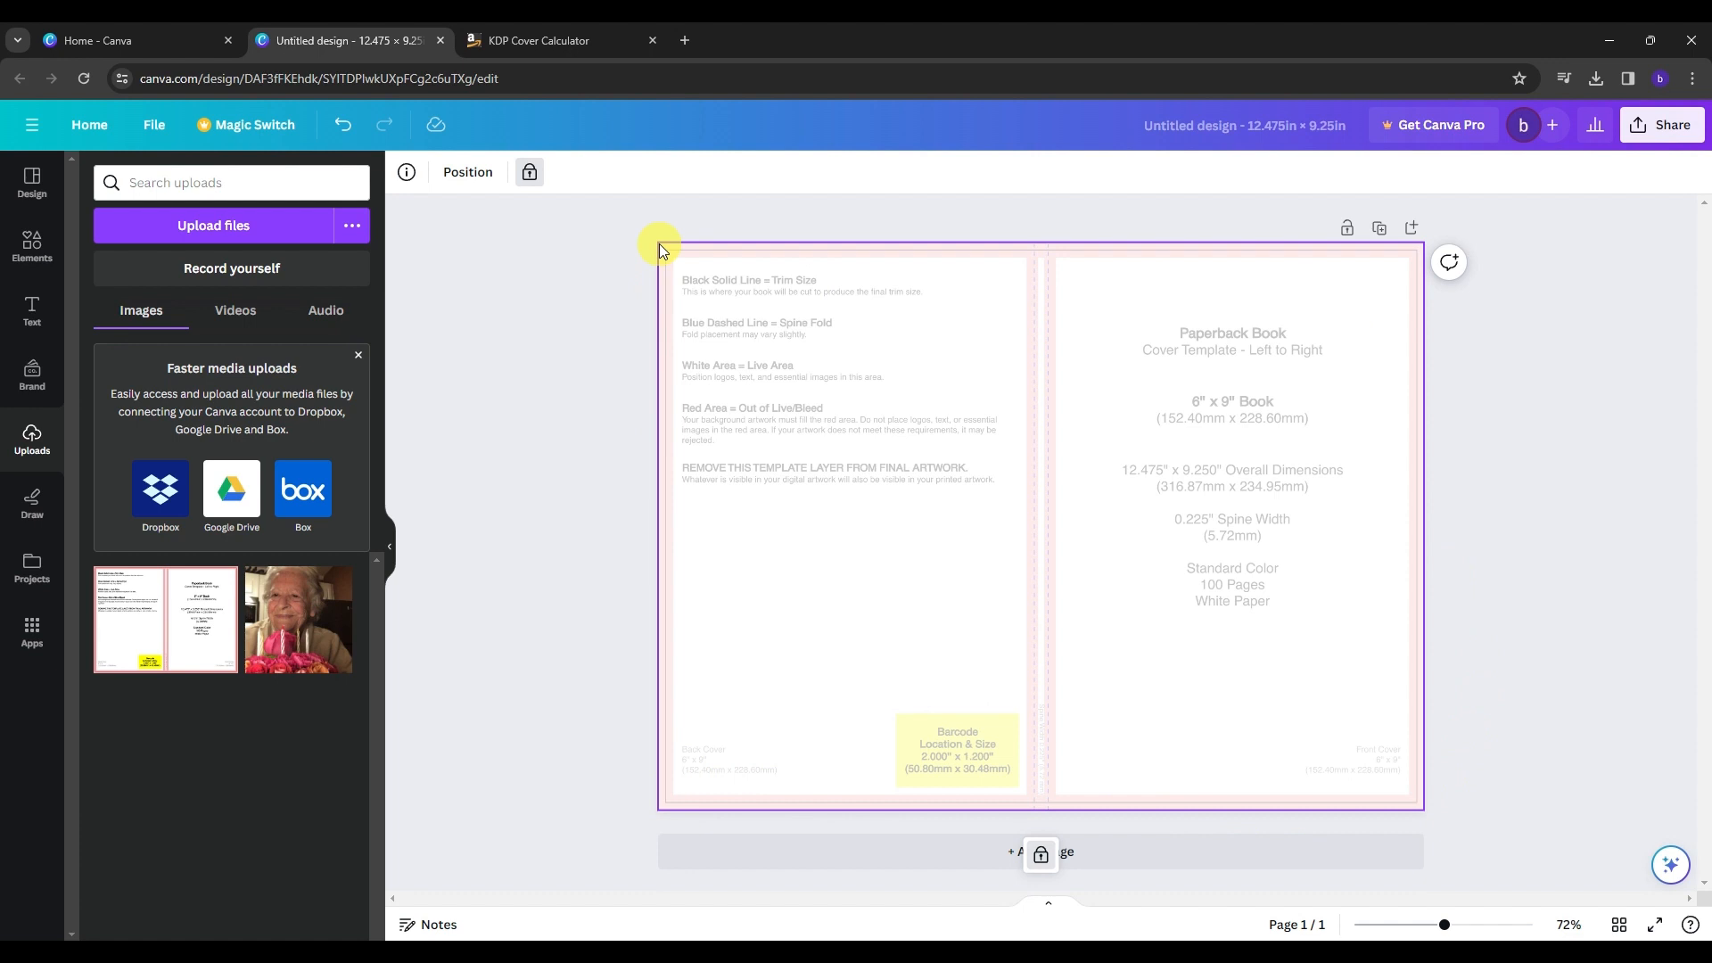
pyautogui.hotkey('ctrl', 'z')
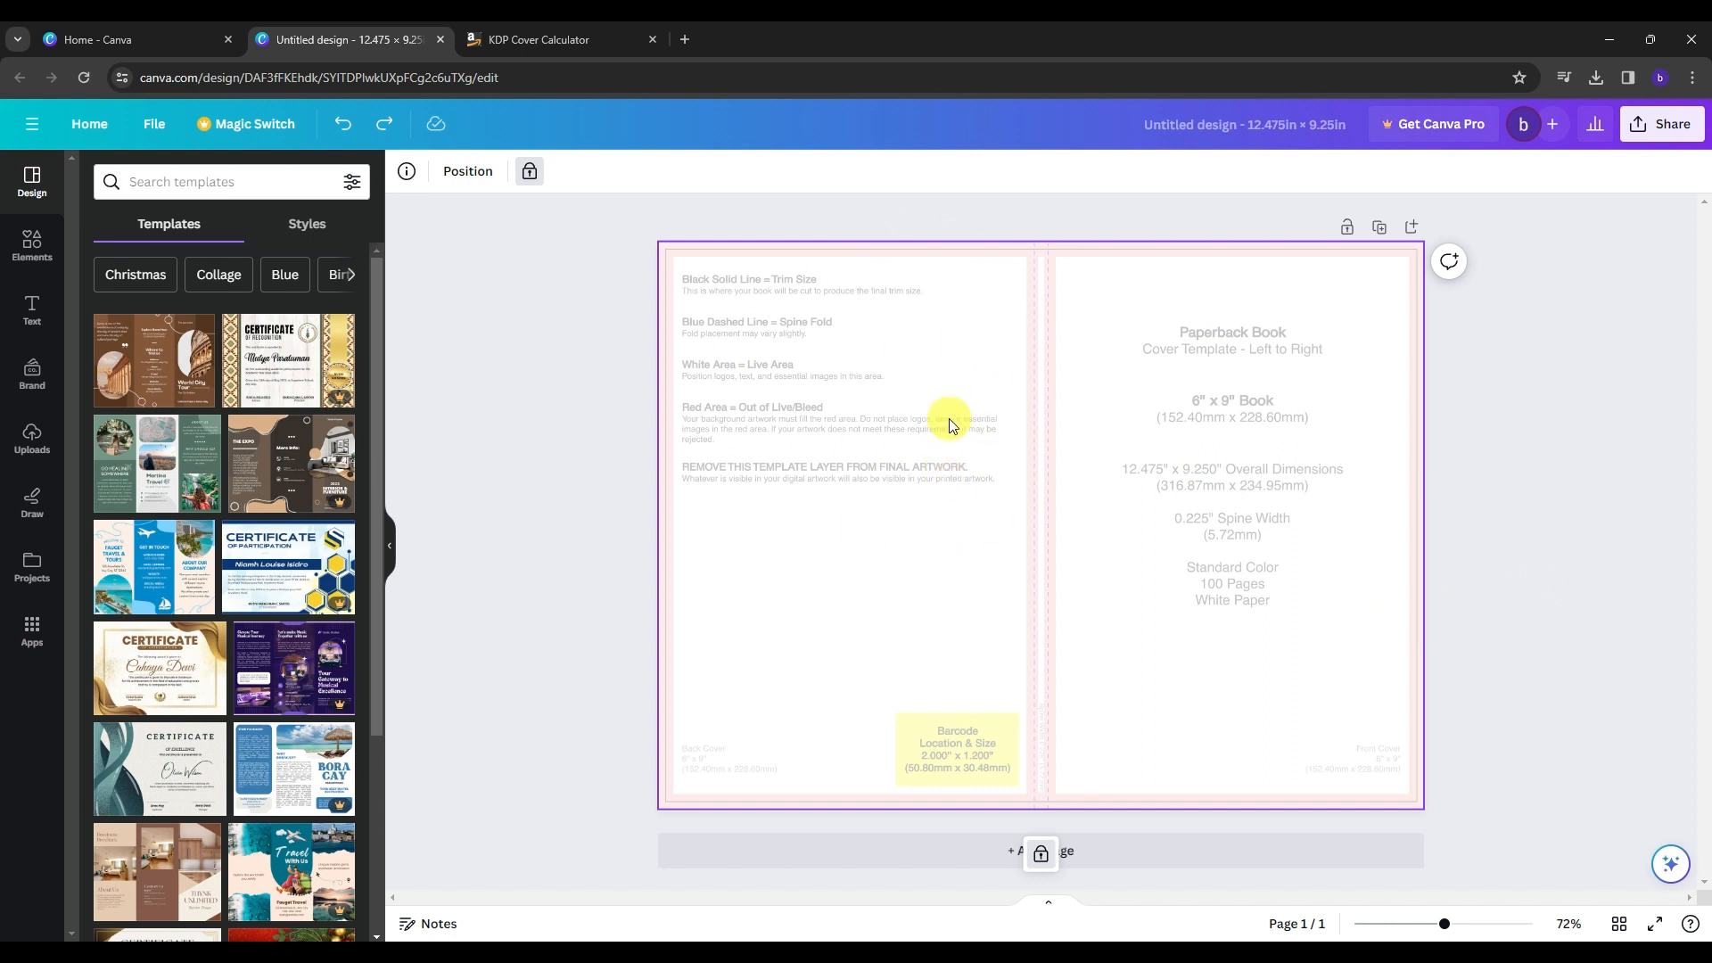
# Search the elements for "painting", browse the graphics, and add the framed painting of a dark mountain with white clouds
pyautogui.click(31, 253)
pyautogui.click(160, 183)
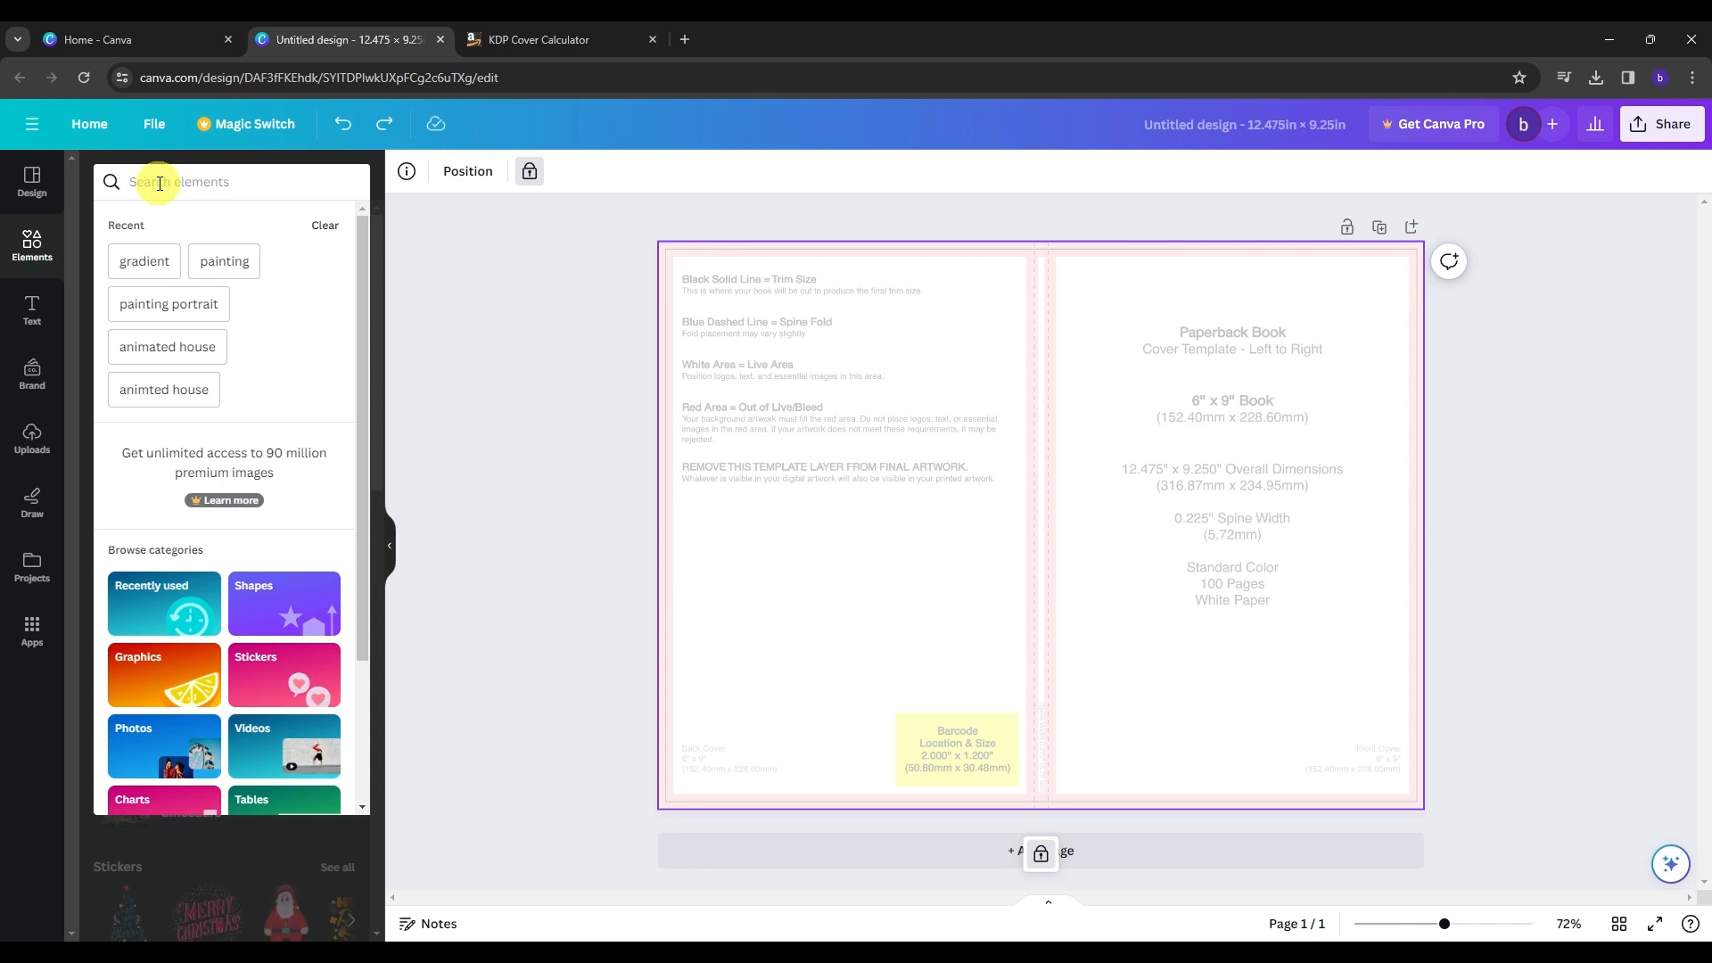
pyautogui.write('painting')
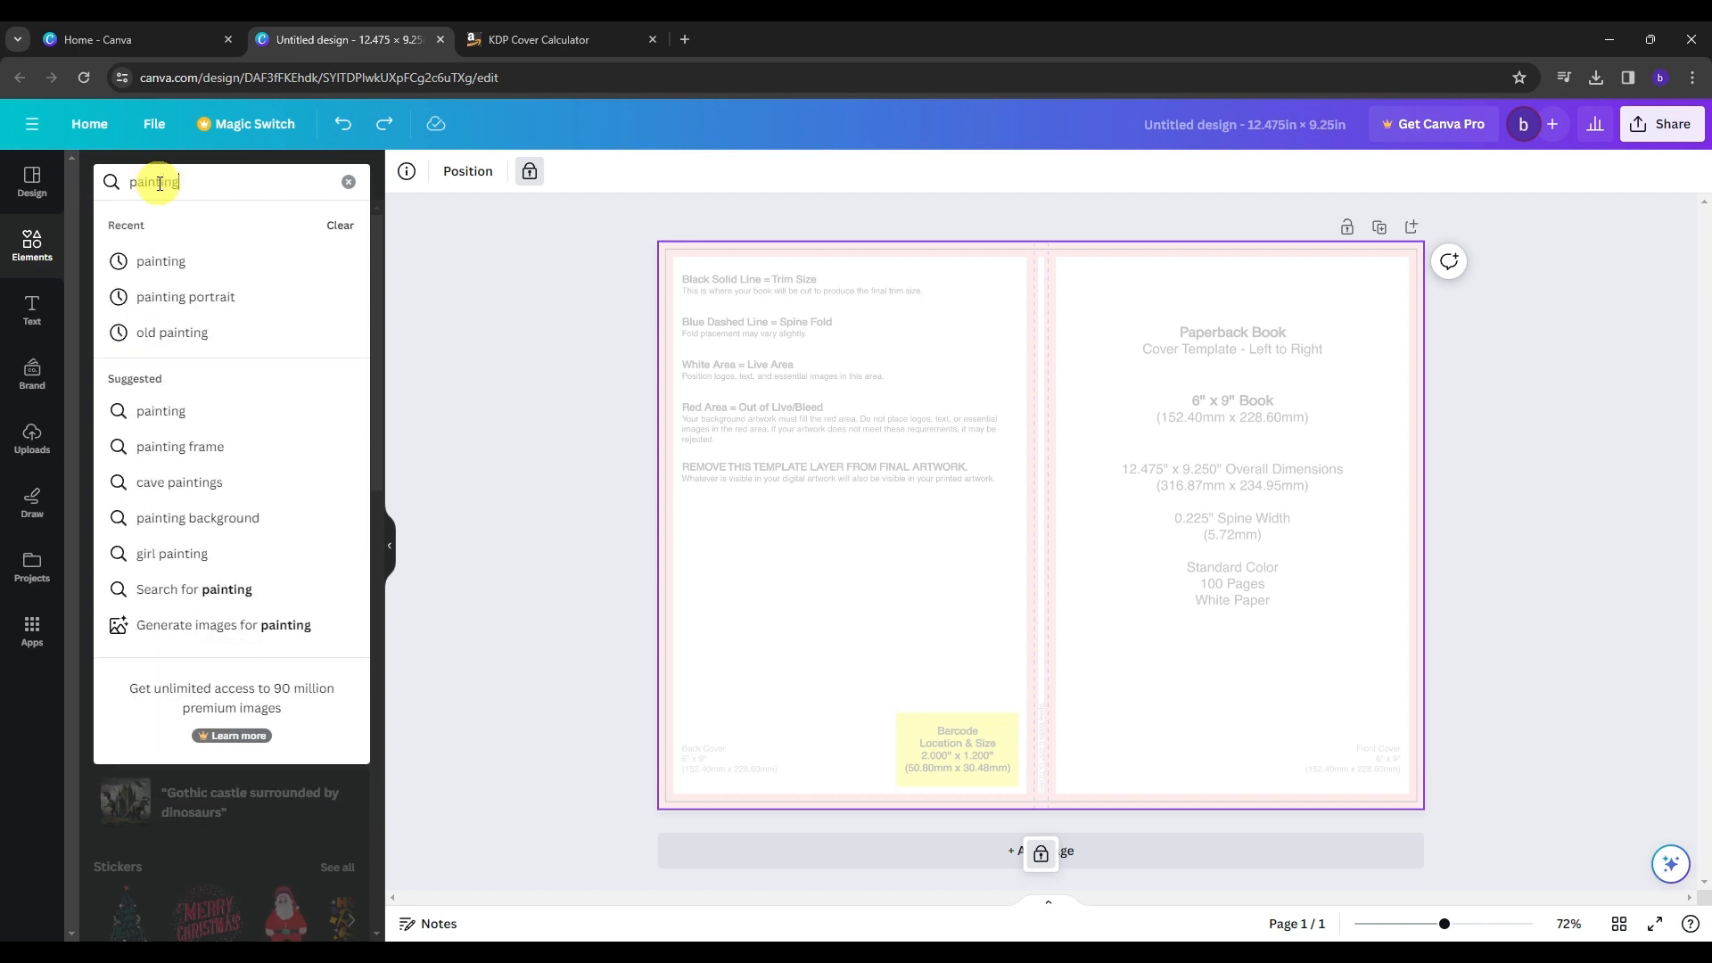
pyautogui.press('Return')
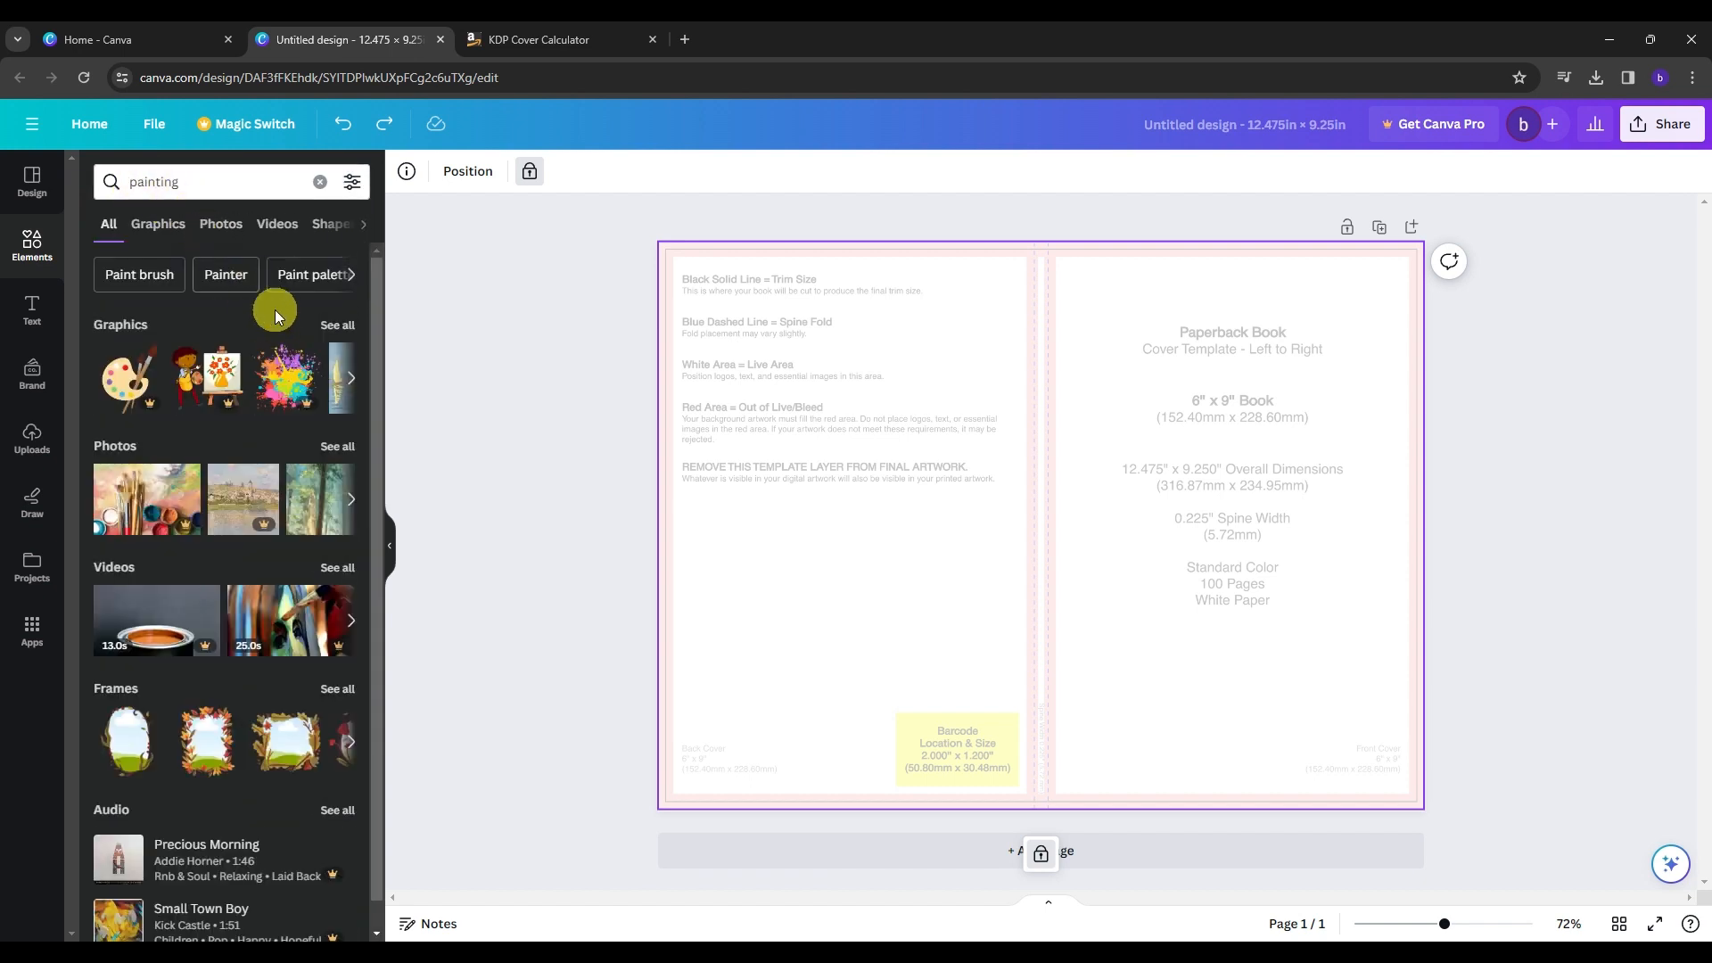
pyautogui.click(335, 326)
pyautogui.scroll(-3, 227, 375)
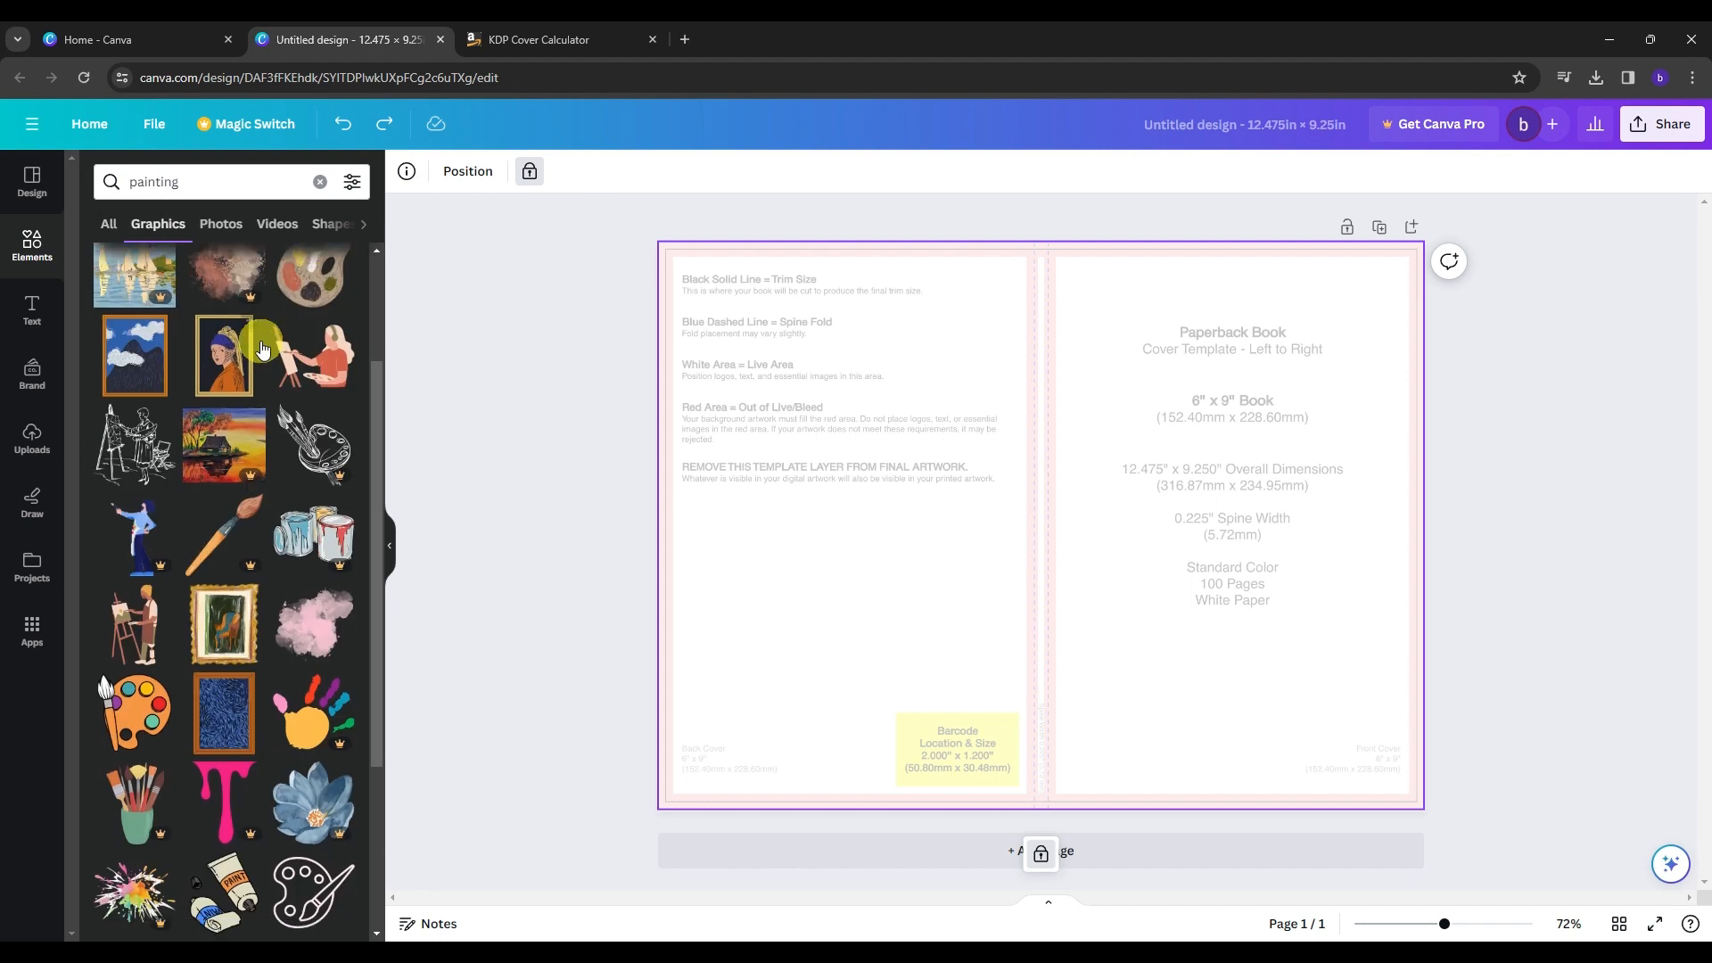
pyautogui.scroll(-2, 229, 375)
pyautogui.scroll(-5, 208, 606)
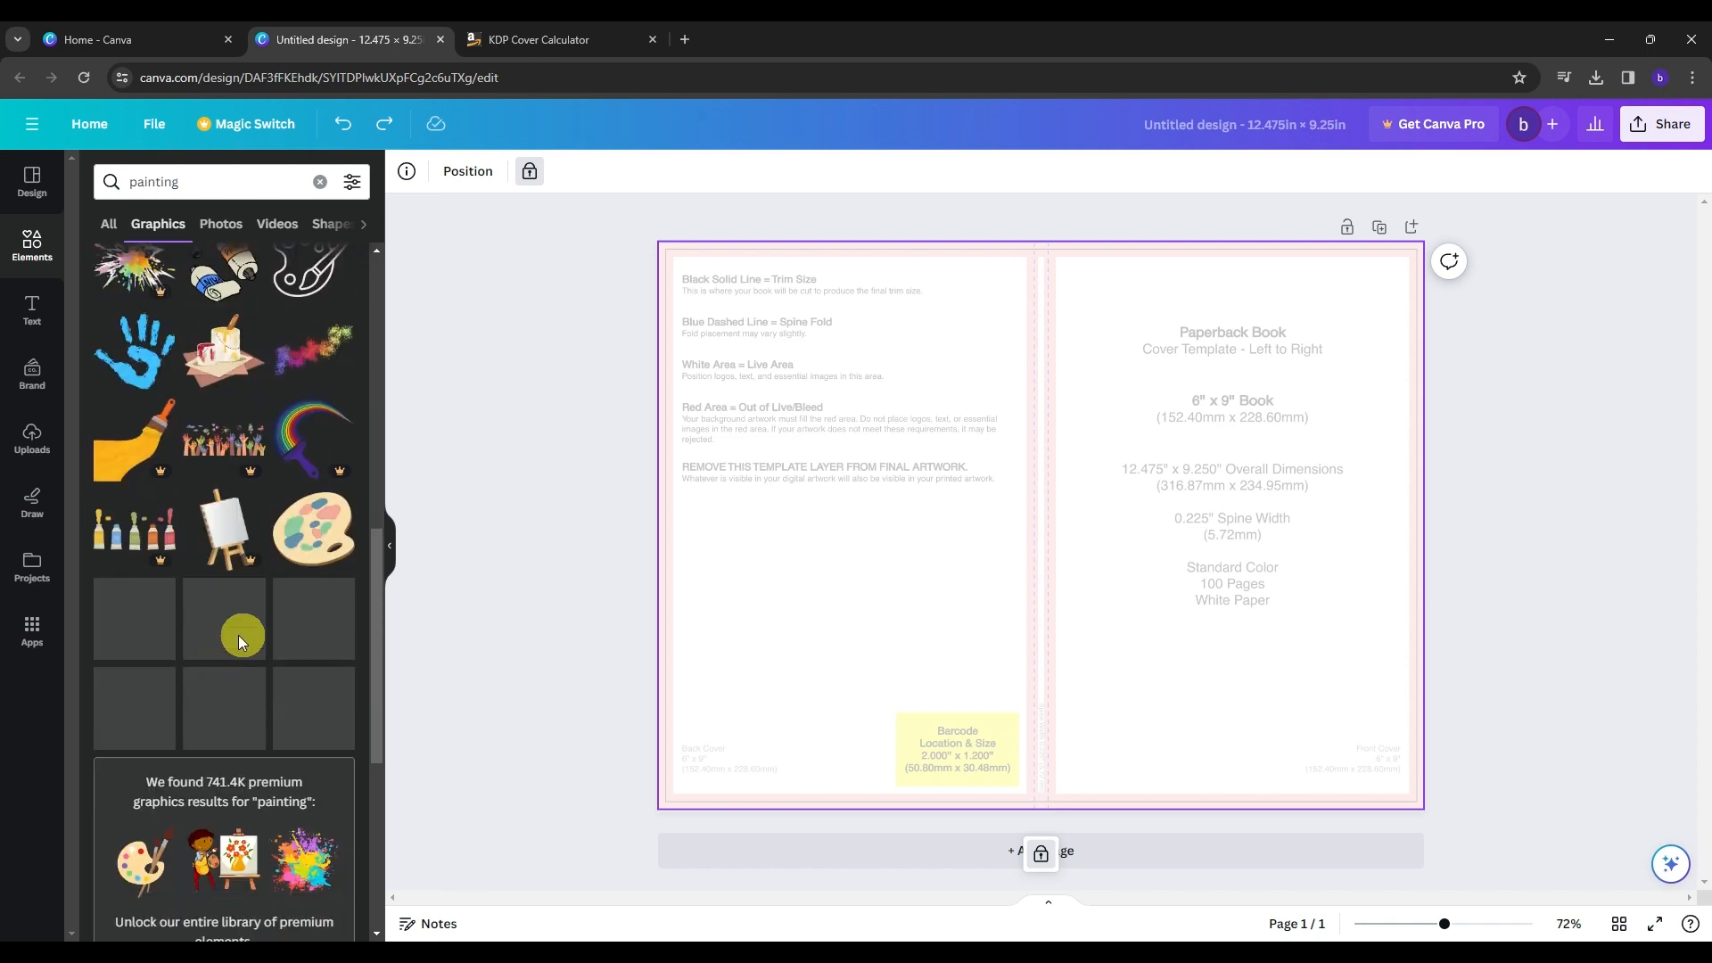
pyautogui.scroll(15, 266, 592)
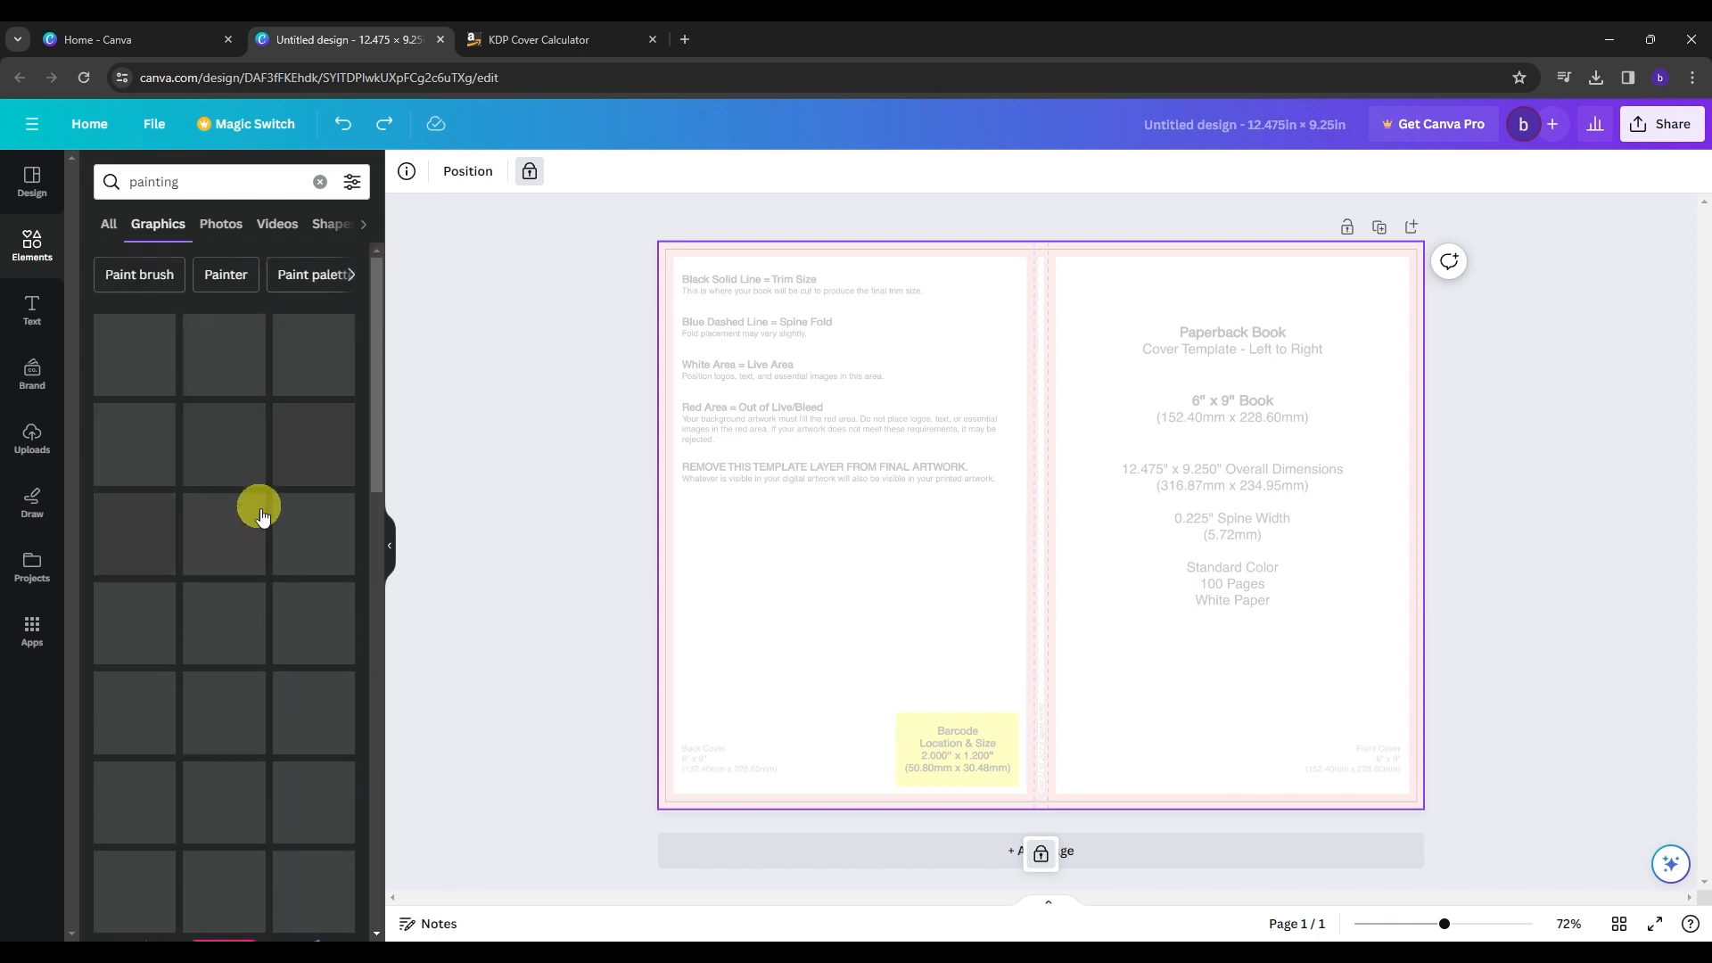
pyautogui.click(150, 538)
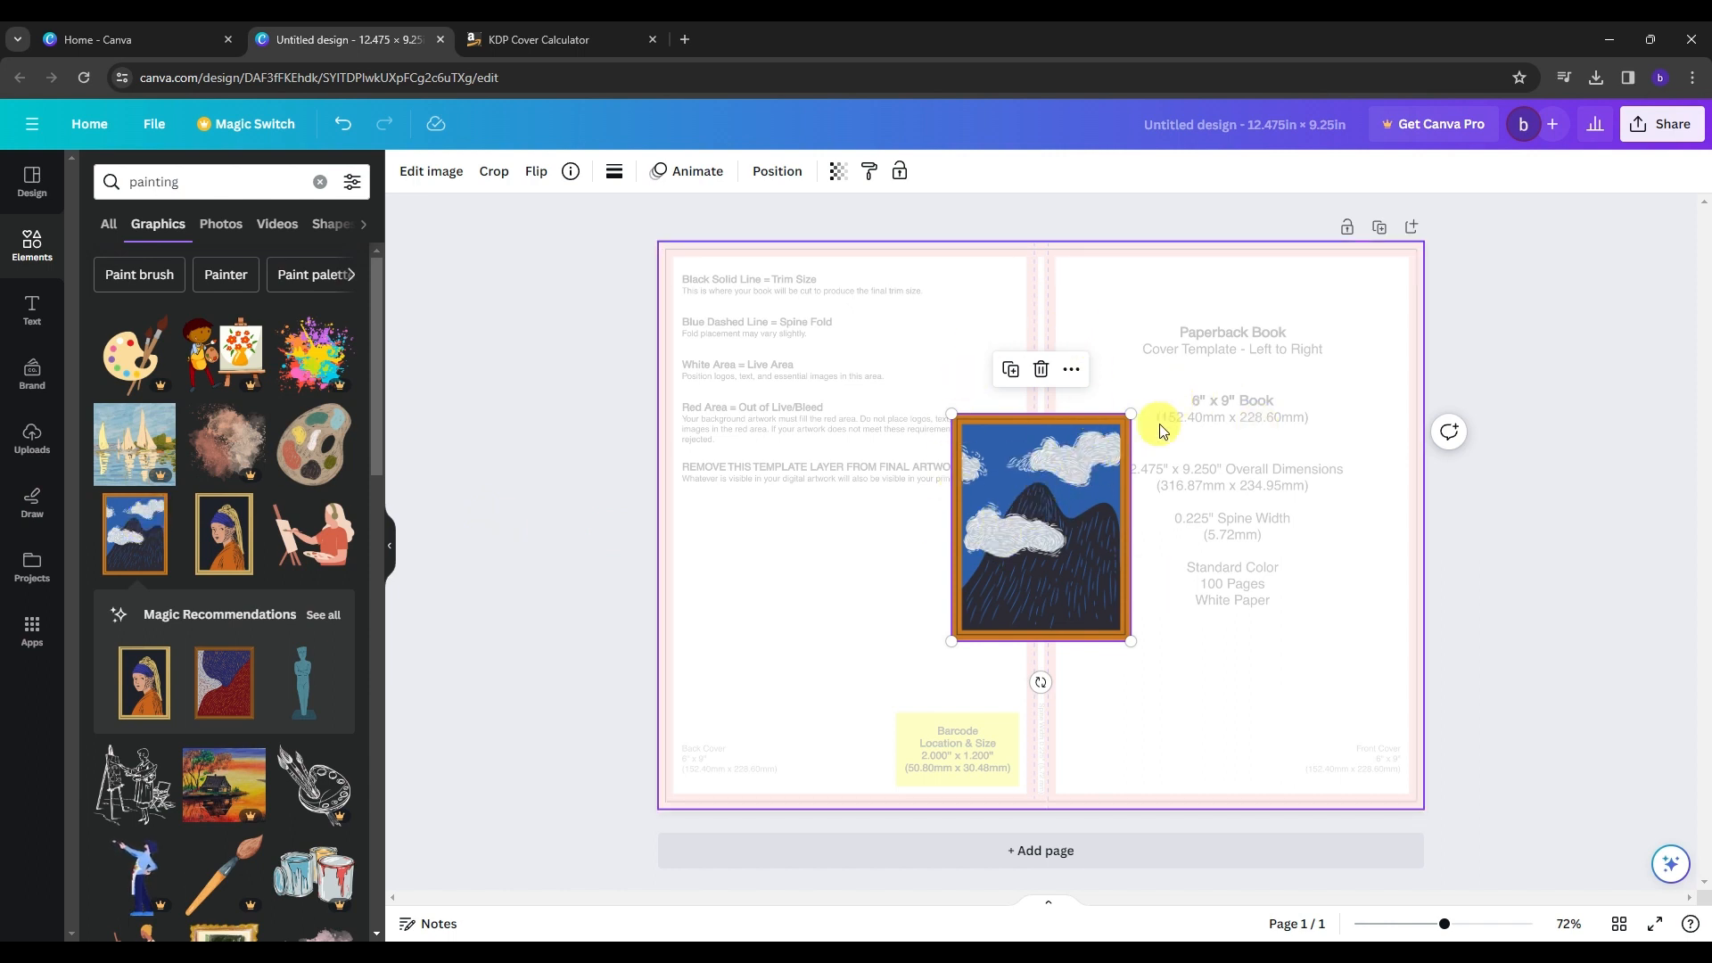
# Enlarge and position the mountain painting so it covers the front cover, with its orange frame edge along the spine
pyautogui.moveTo(1131, 417)
pyautogui.mouseDown()
pyautogui.moveTo(1353, 378)
pyautogui.moveTo(1288, 223)
pyautogui.mouseUp()
pyautogui.moveTo(1288, 642); pyautogui.dragTo(1425, 817)
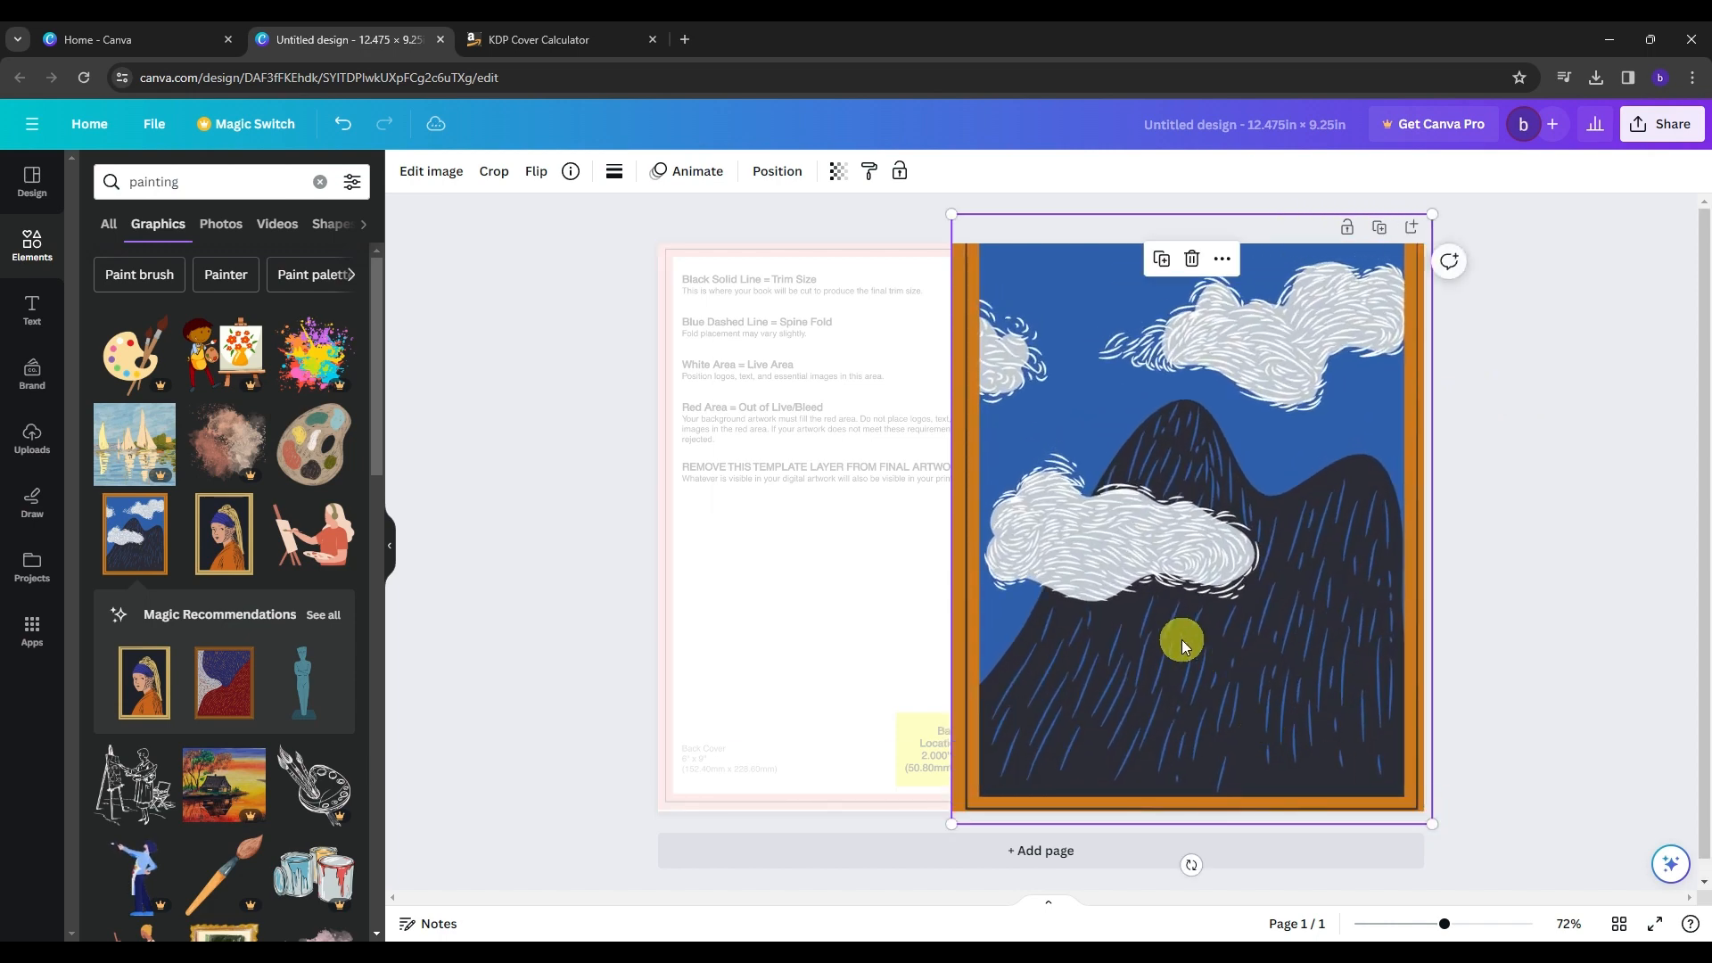
pyautogui.moveTo(1185, 642)
pyautogui.mouseDown()
pyautogui.moveTo(1299, 673)
pyautogui.moveTo(1268, 668)
pyautogui.mouseUp()
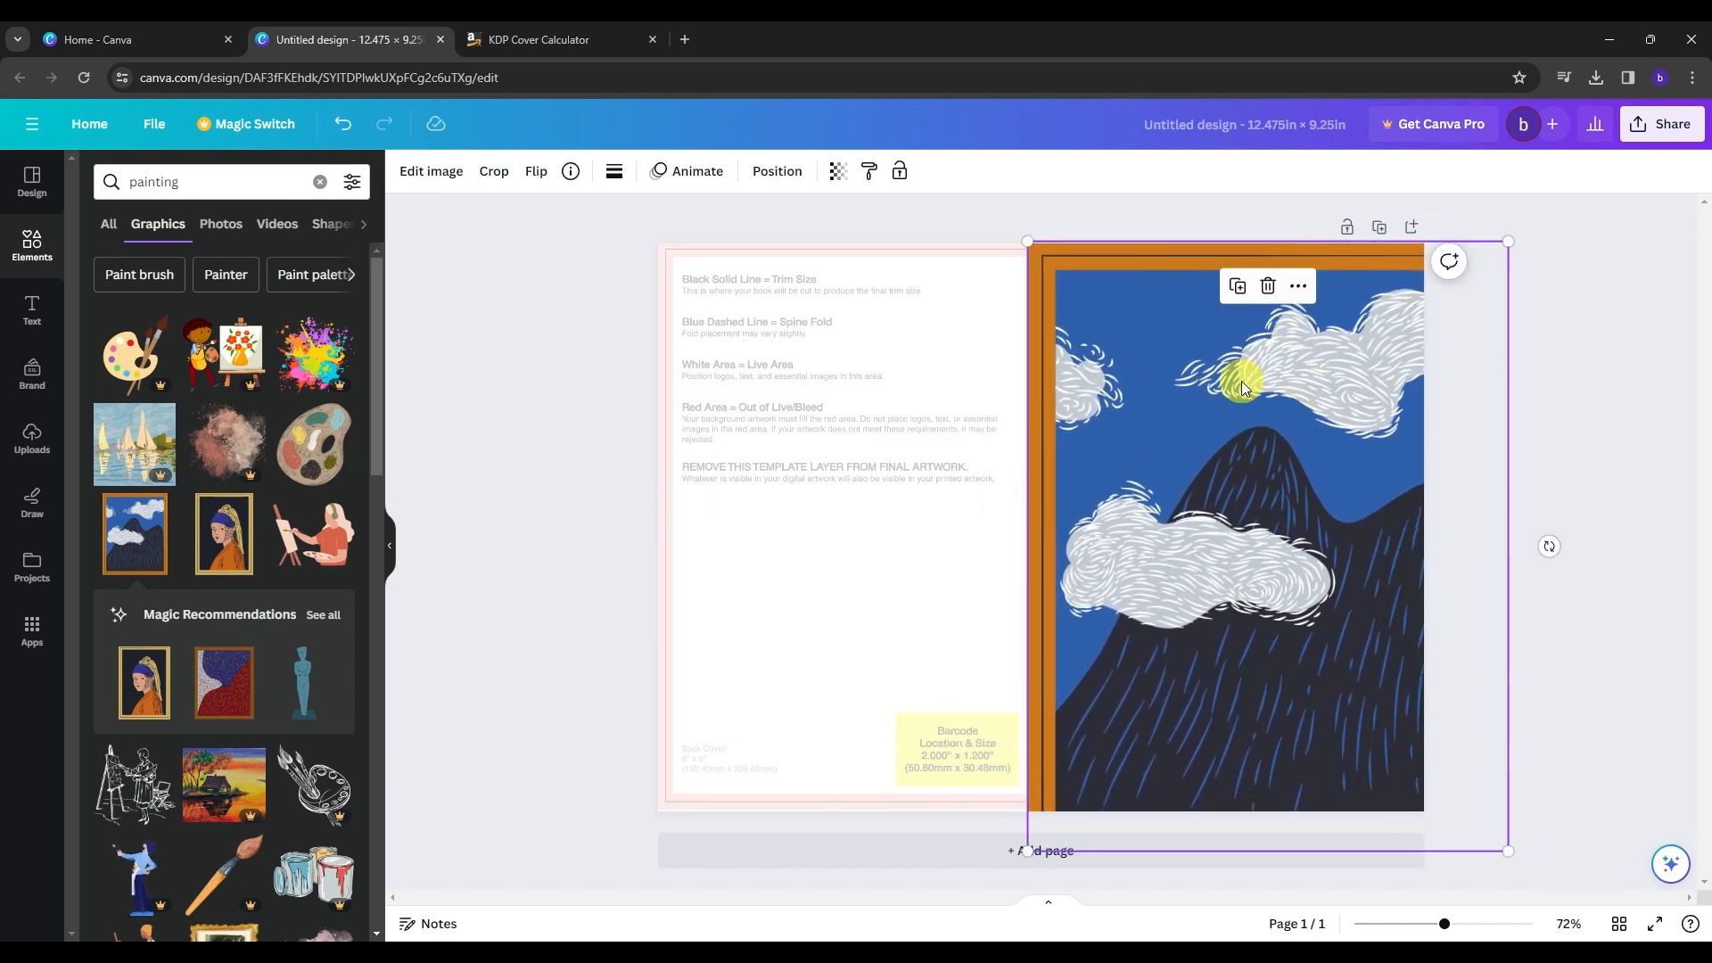
pyautogui.moveTo(1025, 253); pyautogui.dragTo(1146, 359)
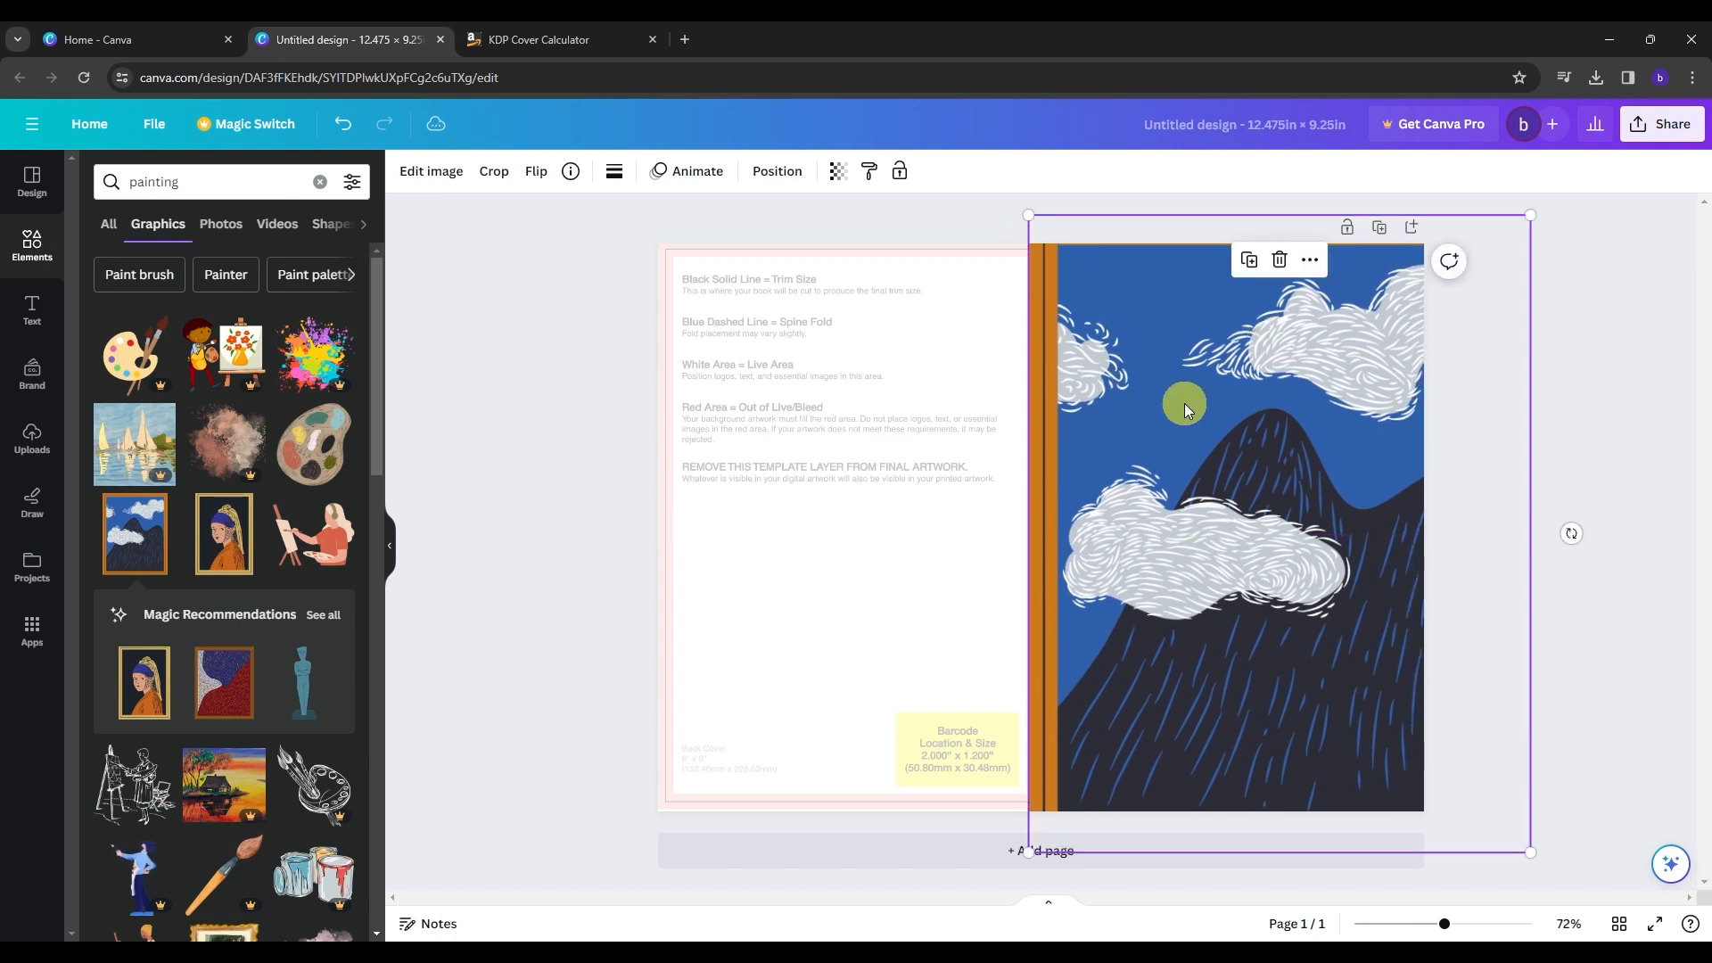
pyautogui.click(1662, 437)
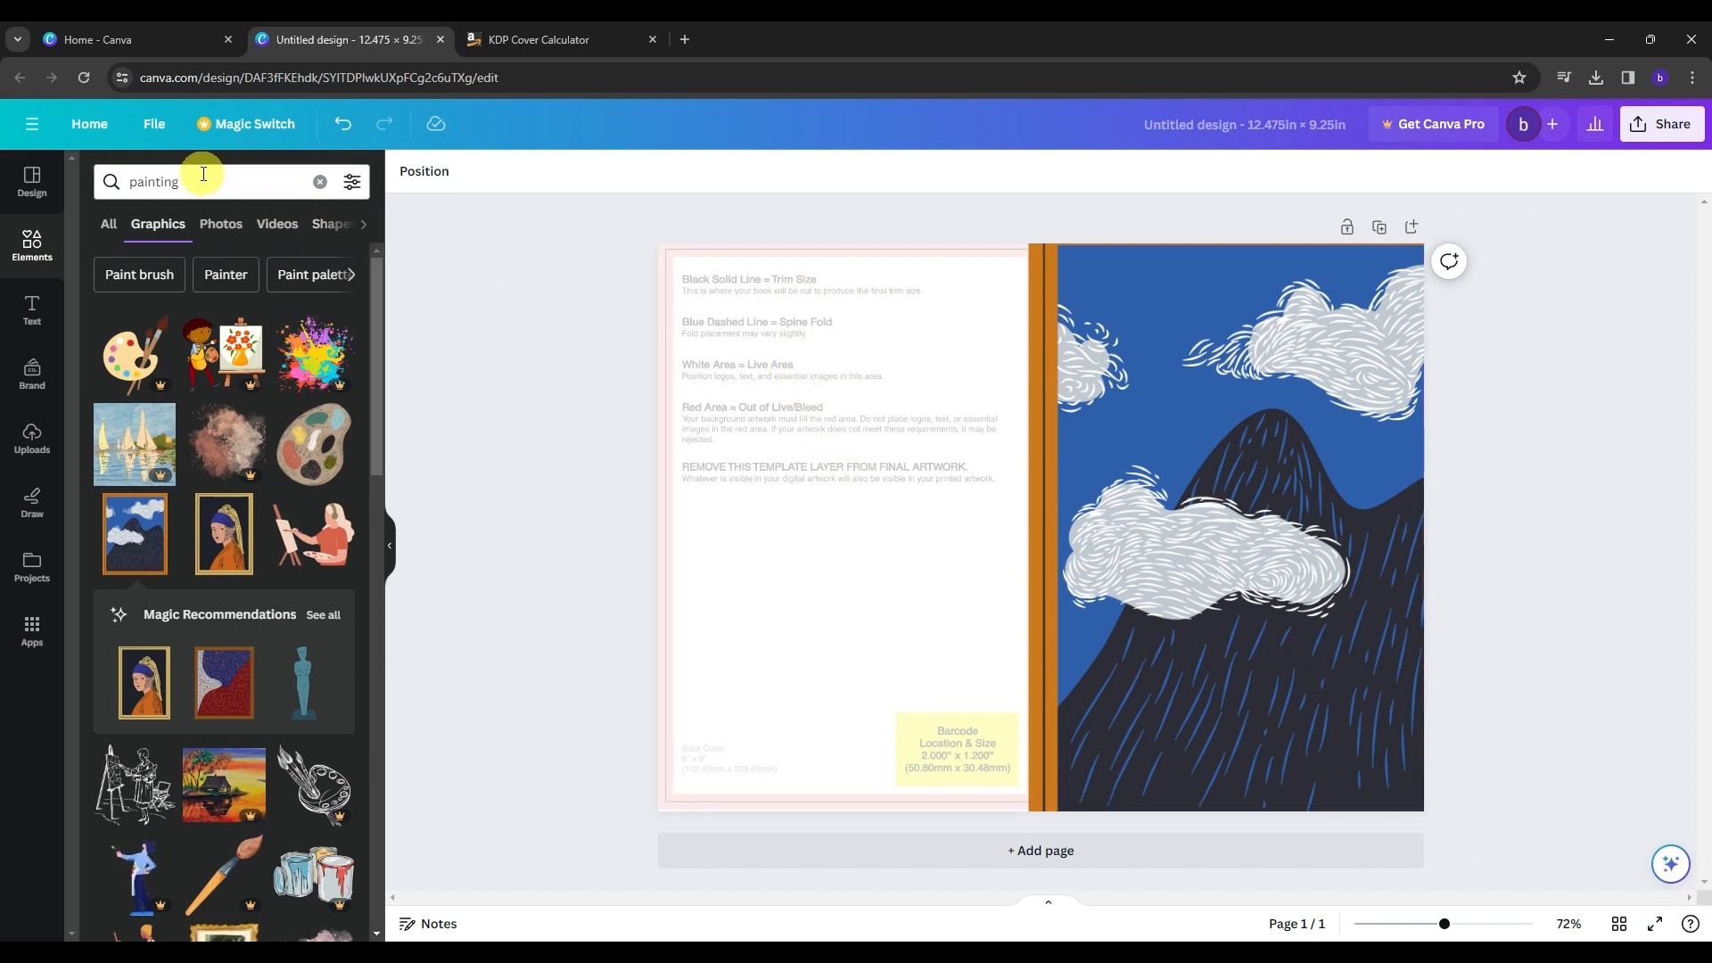
# Search the elements for "gradient", browse the graphics, and add the teal-to-purple square gradient
pyautogui.click(320, 182)
pyautogui.write('gradient')
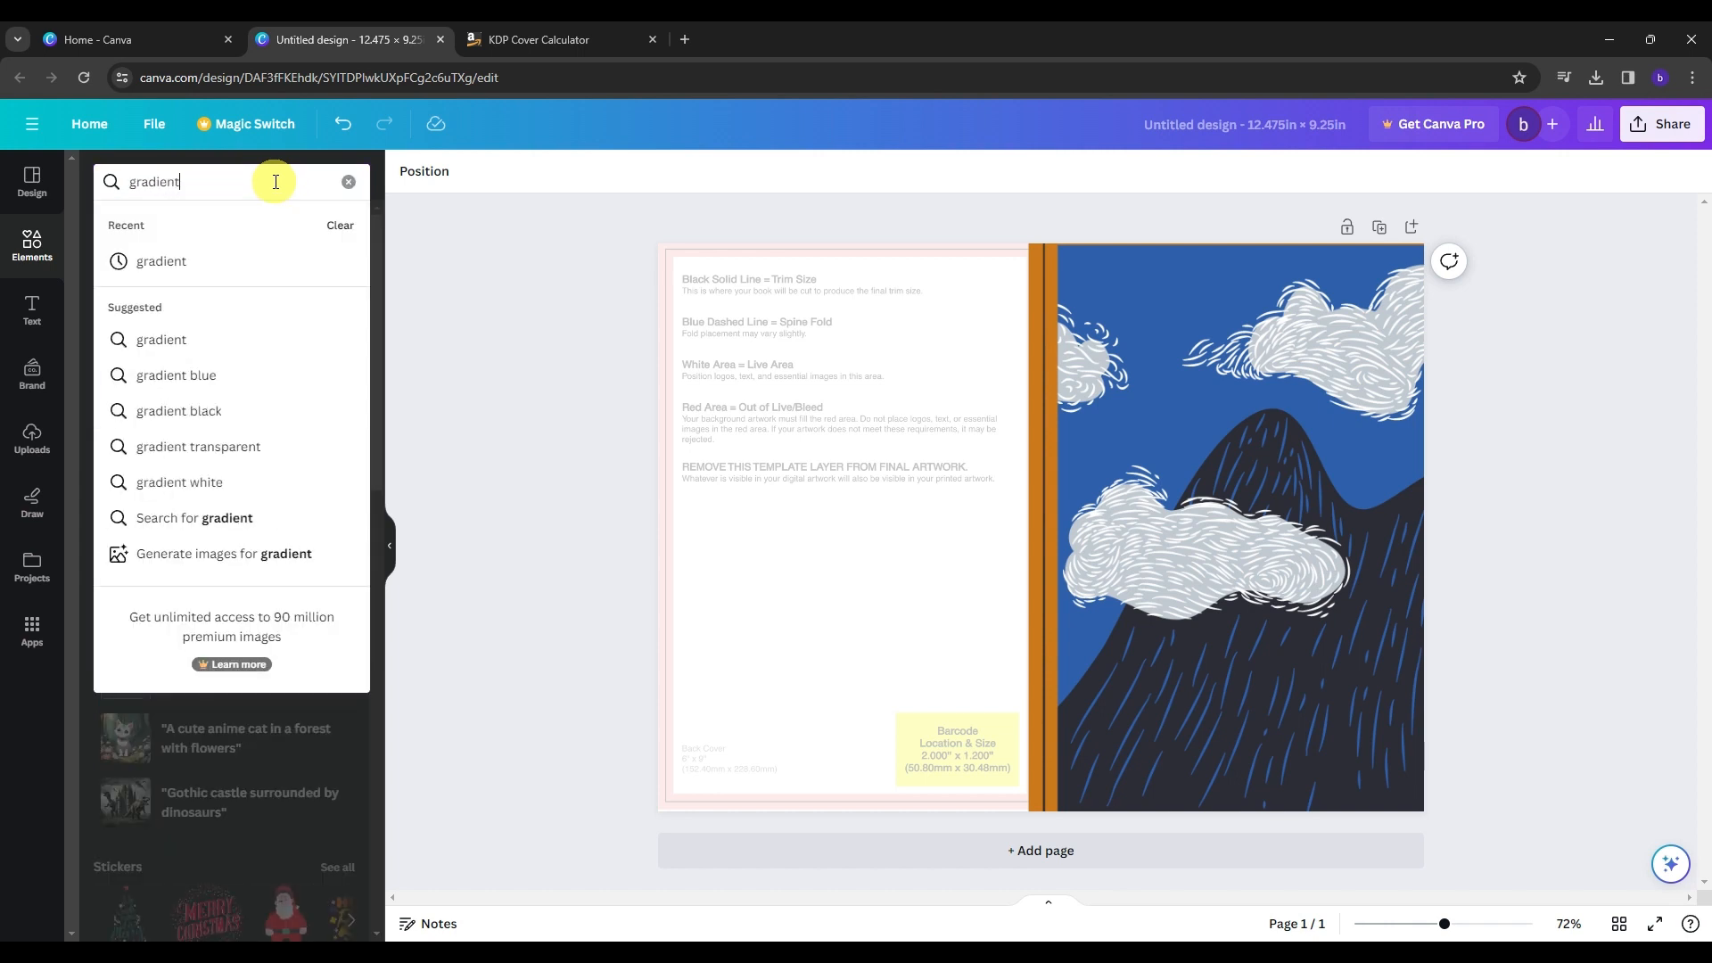
pyautogui.press('Return')
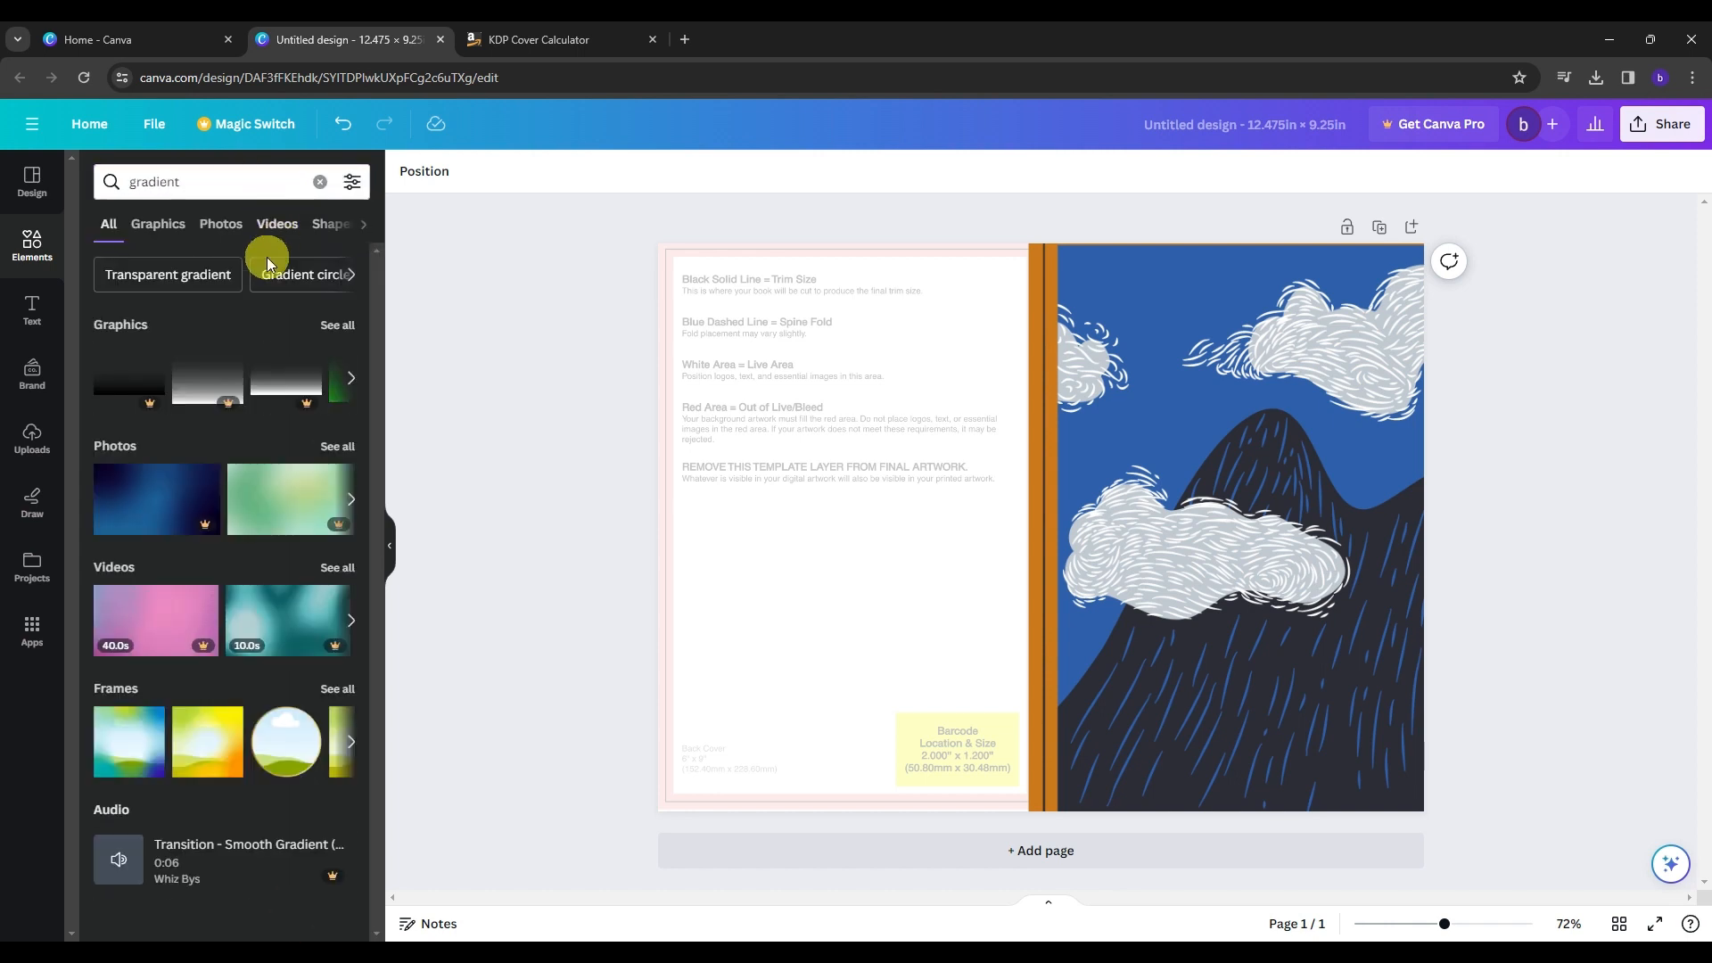
pyautogui.click(327, 337)
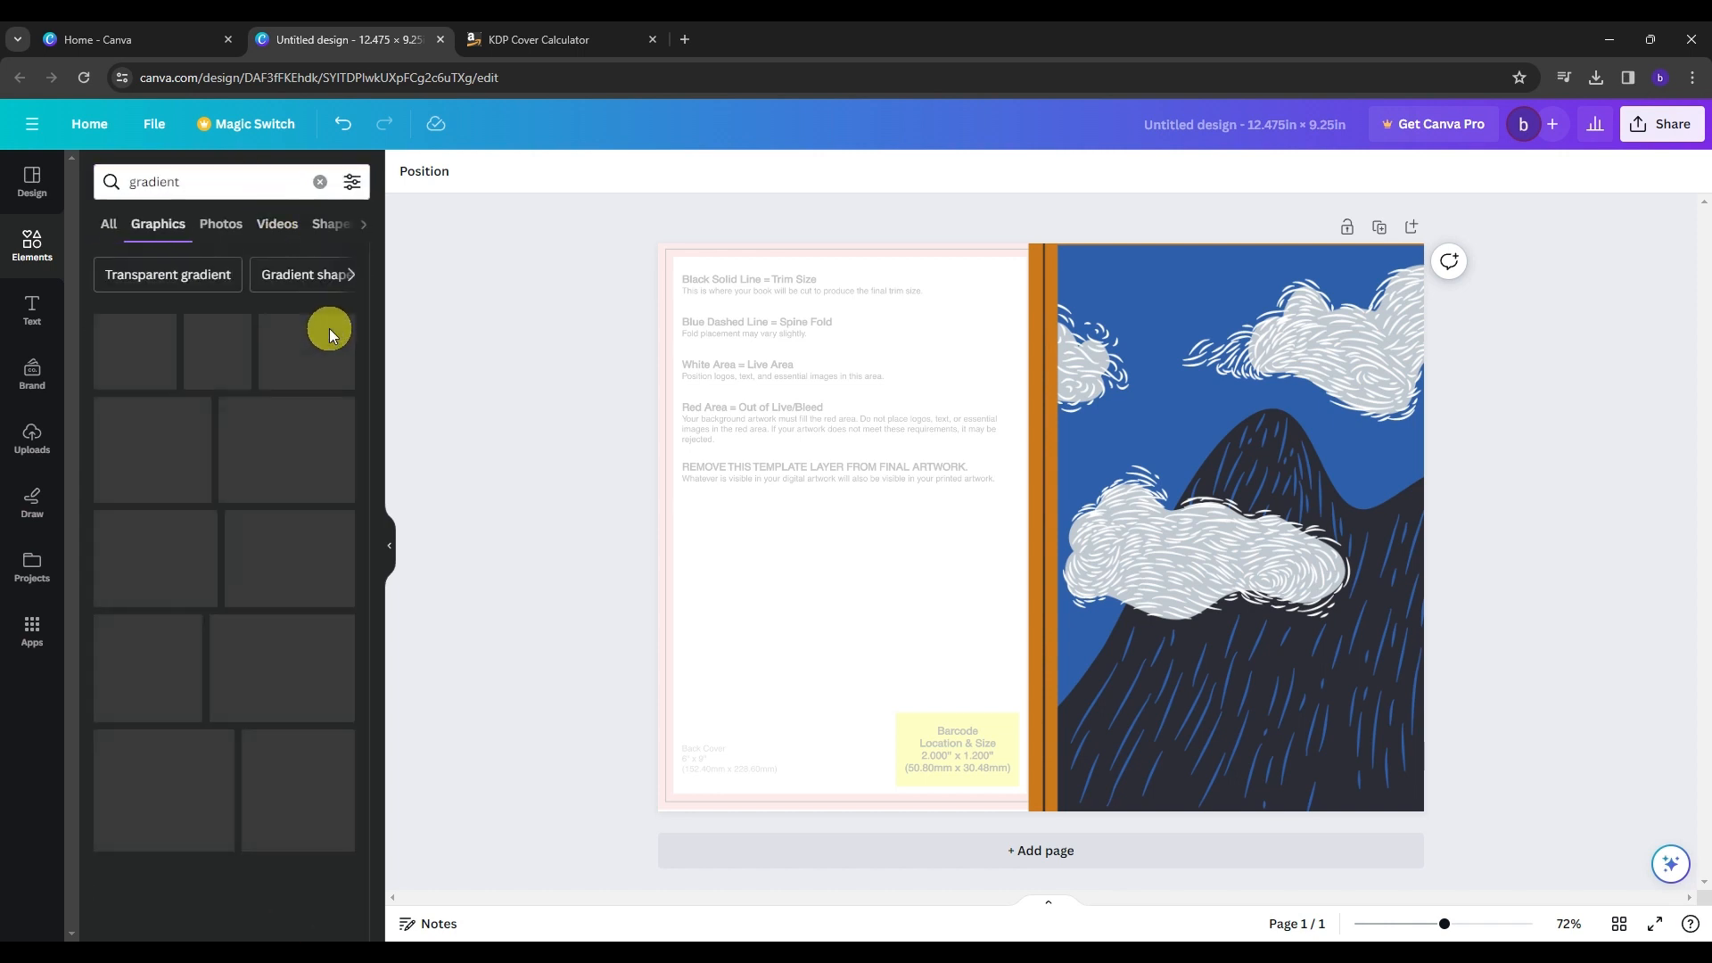
pyautogui.scroll(-4, 316, 366)
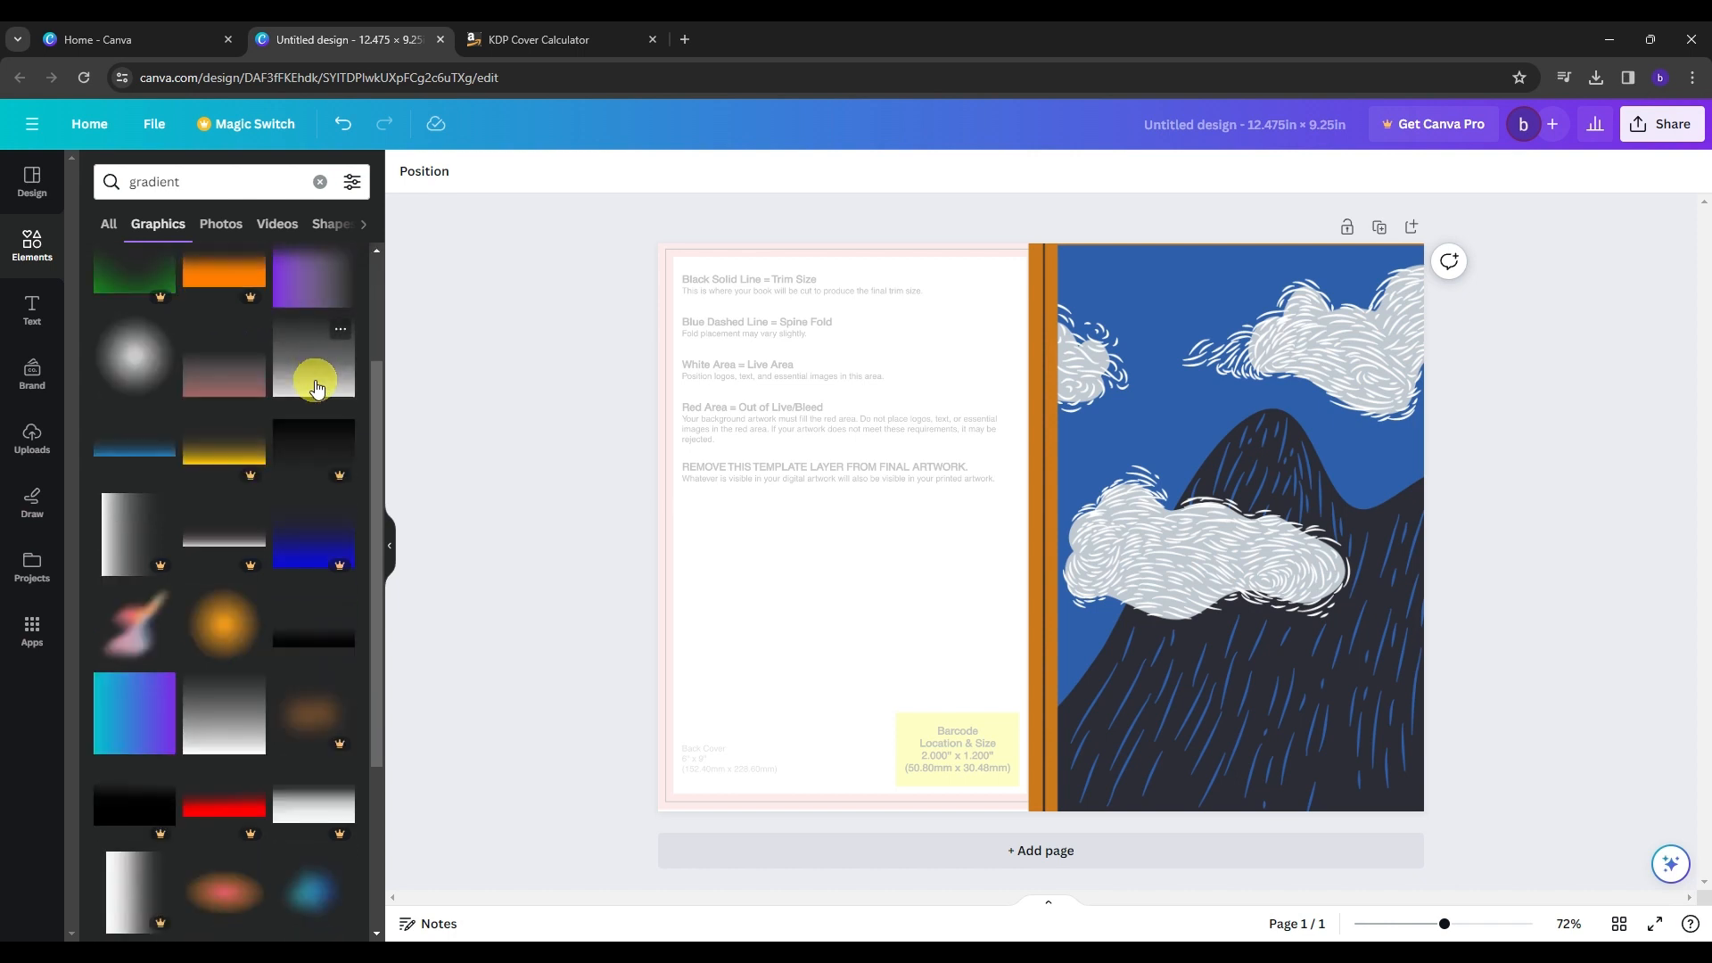
pyautogui.scroll(-1, 300, 461)
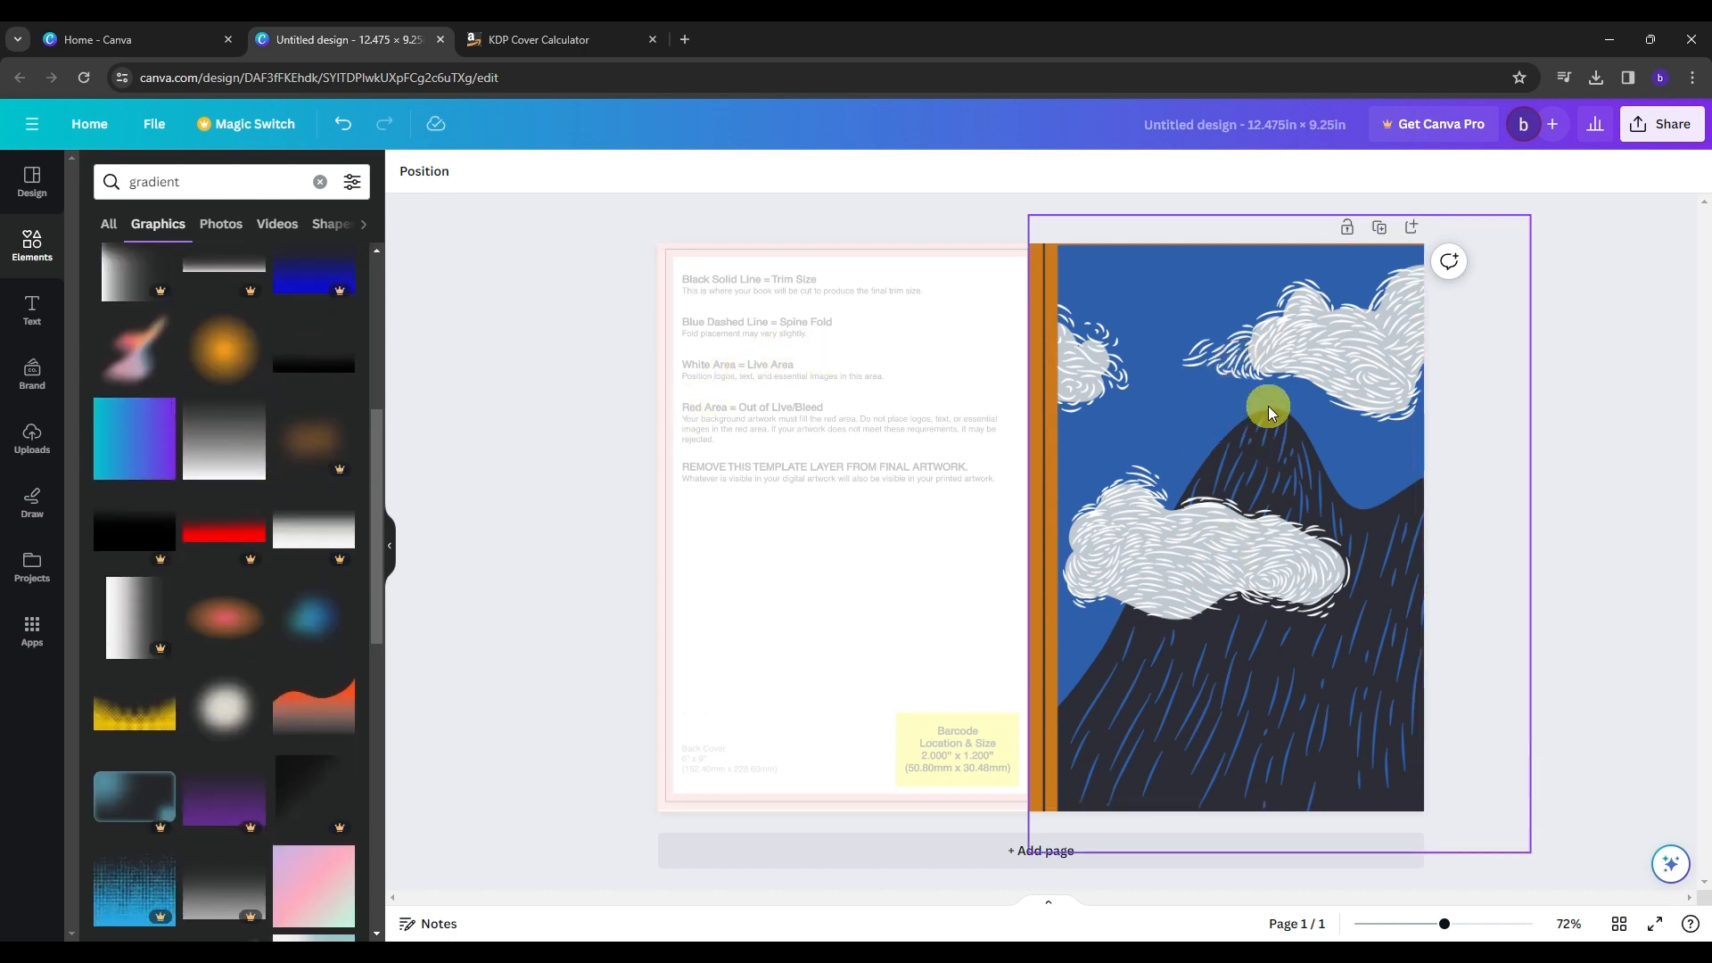
pyautogui.click(134, 439)
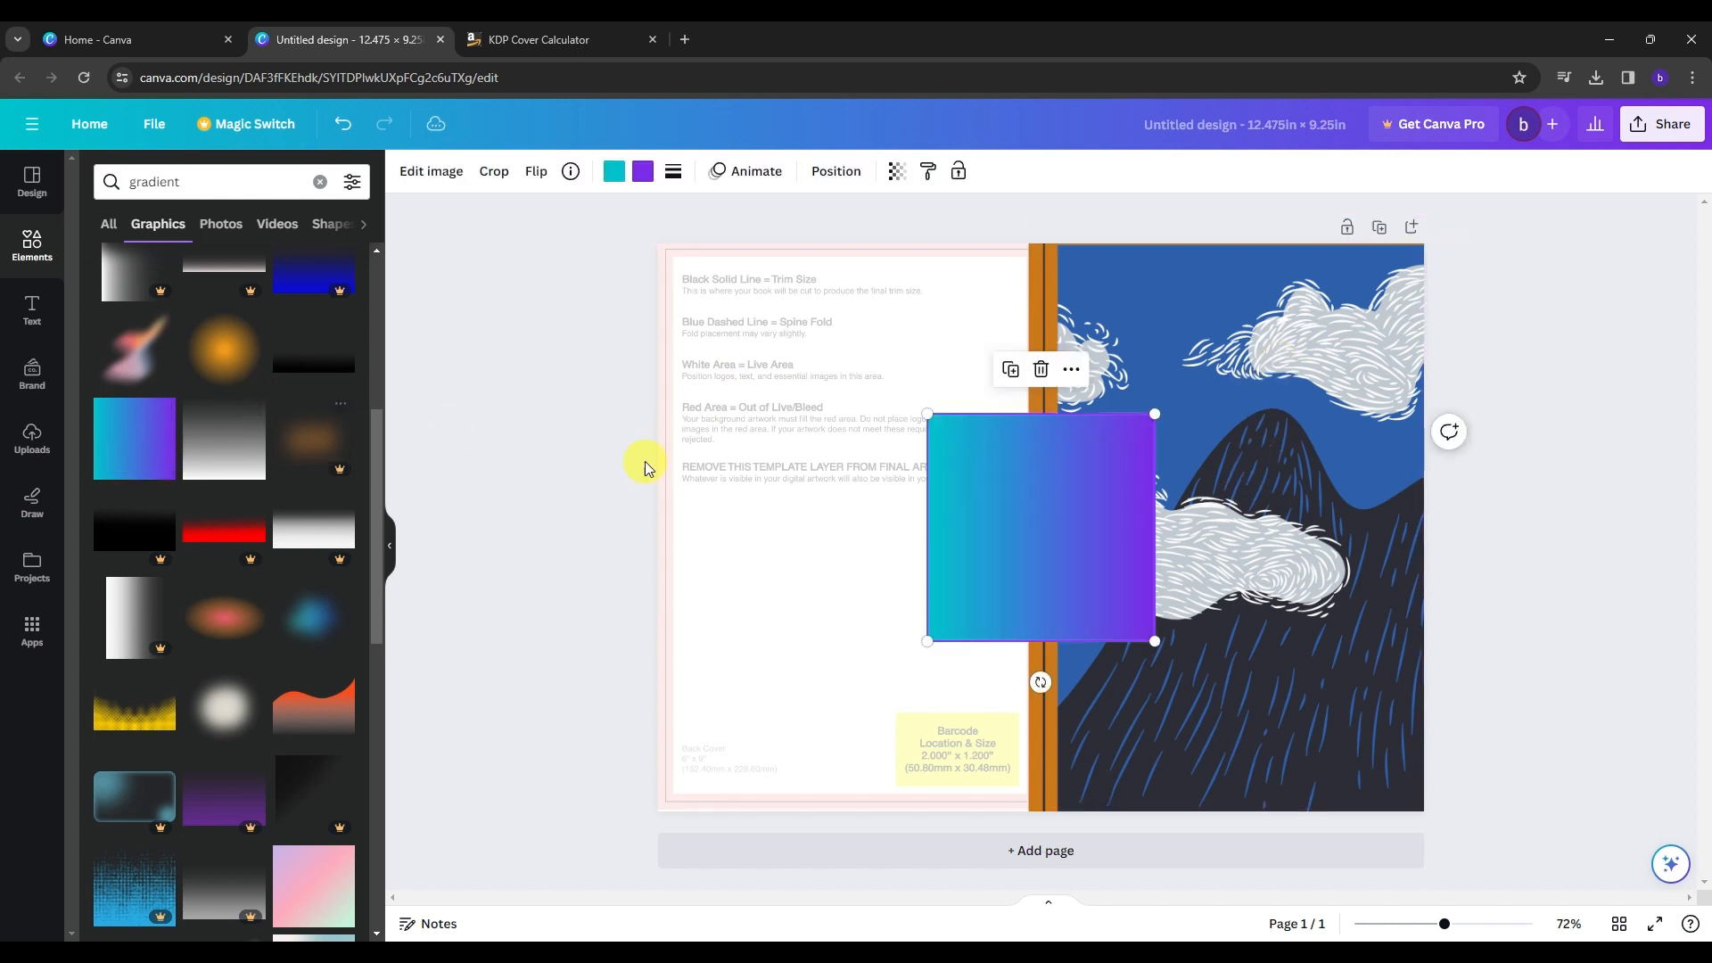
# Enlarge and move the gradient so it covers the full back cover and ends at the spine's edge
pyautogui.moveTo(1039, 518); pyautogui.dragTo(776, 462)
pyautogui.moveTo(885, 585); pyautogui.dragTo(1035, 897)
pyautogui.moveTo(658, 357); pyautogui.dragTo(544, 241)
pyautogui.moveTo(1062, 388); pyautogui.dragTo(982, 389)
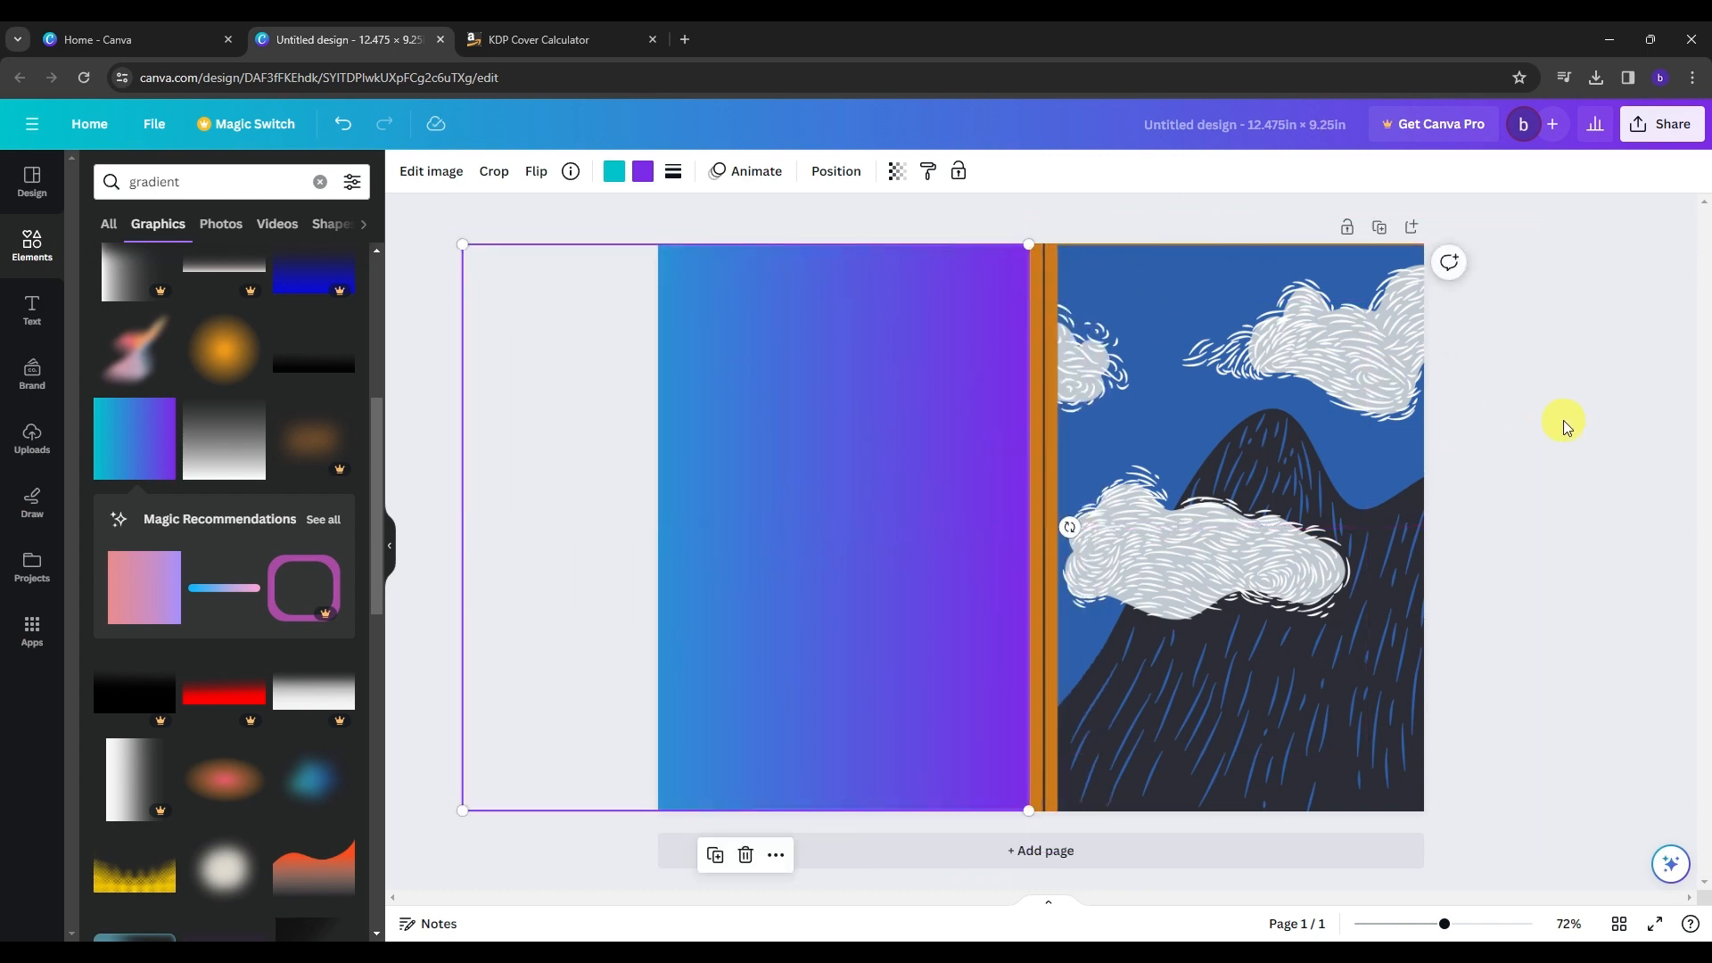
pyautogui.click(1567, 370)
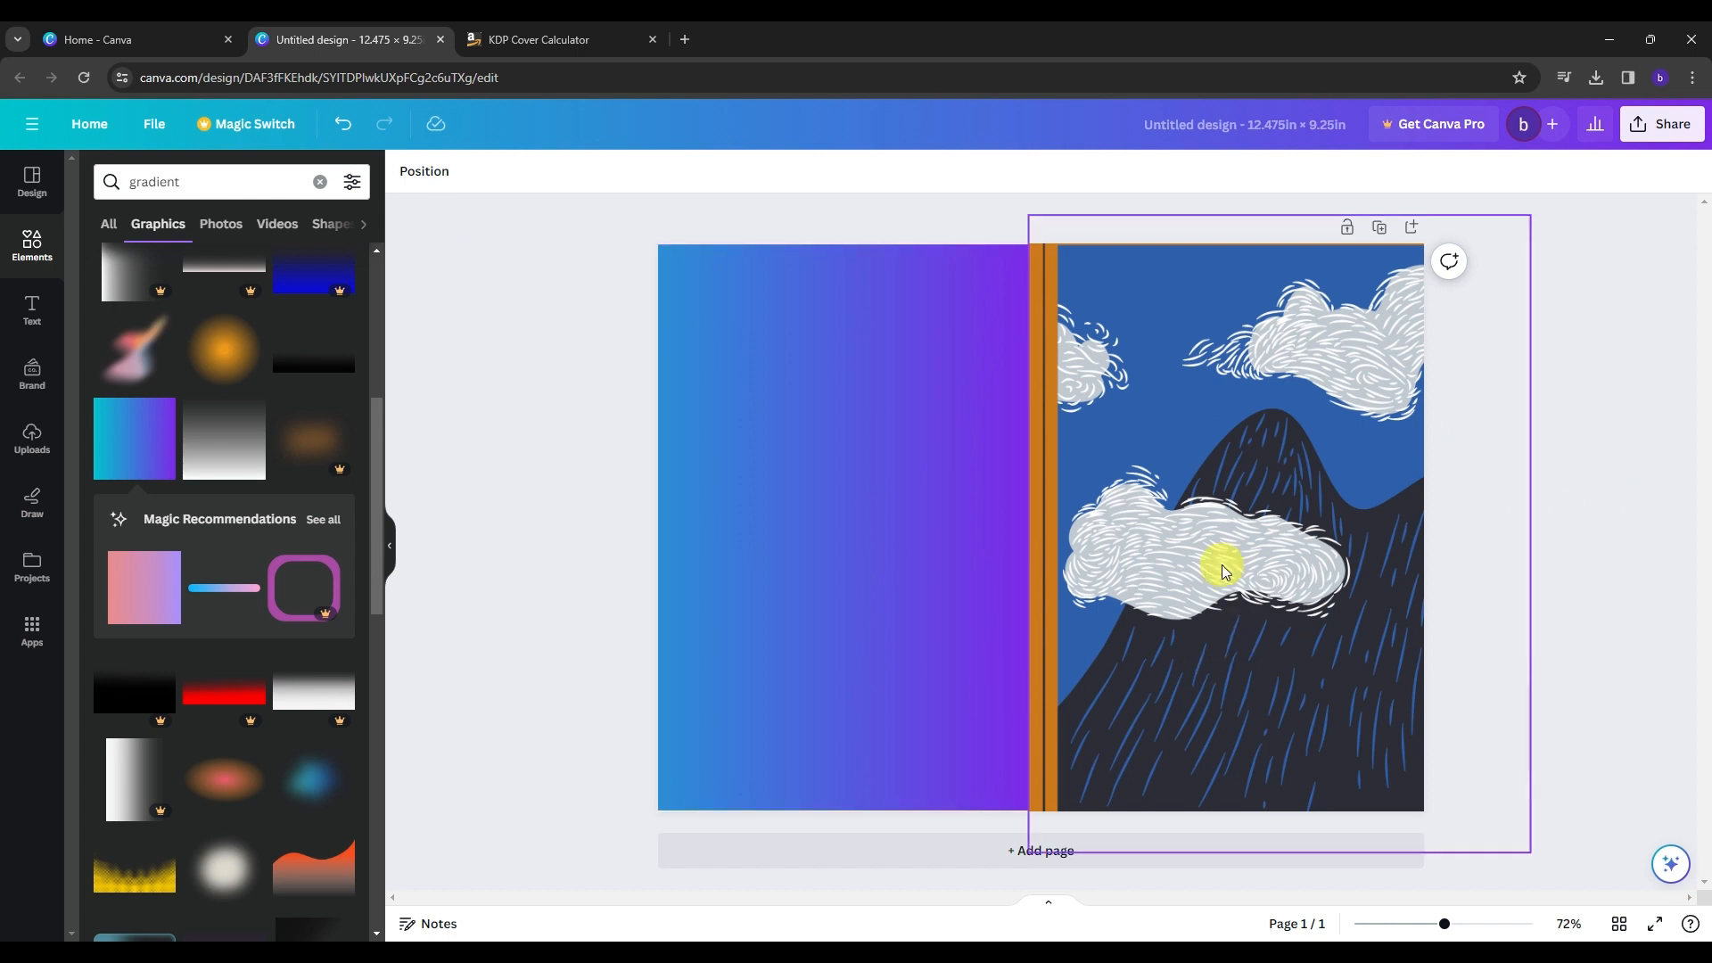
# Add a heading reading "Mountain" and place it across the upper part of the front cover
pyautogui.click(32, 312)
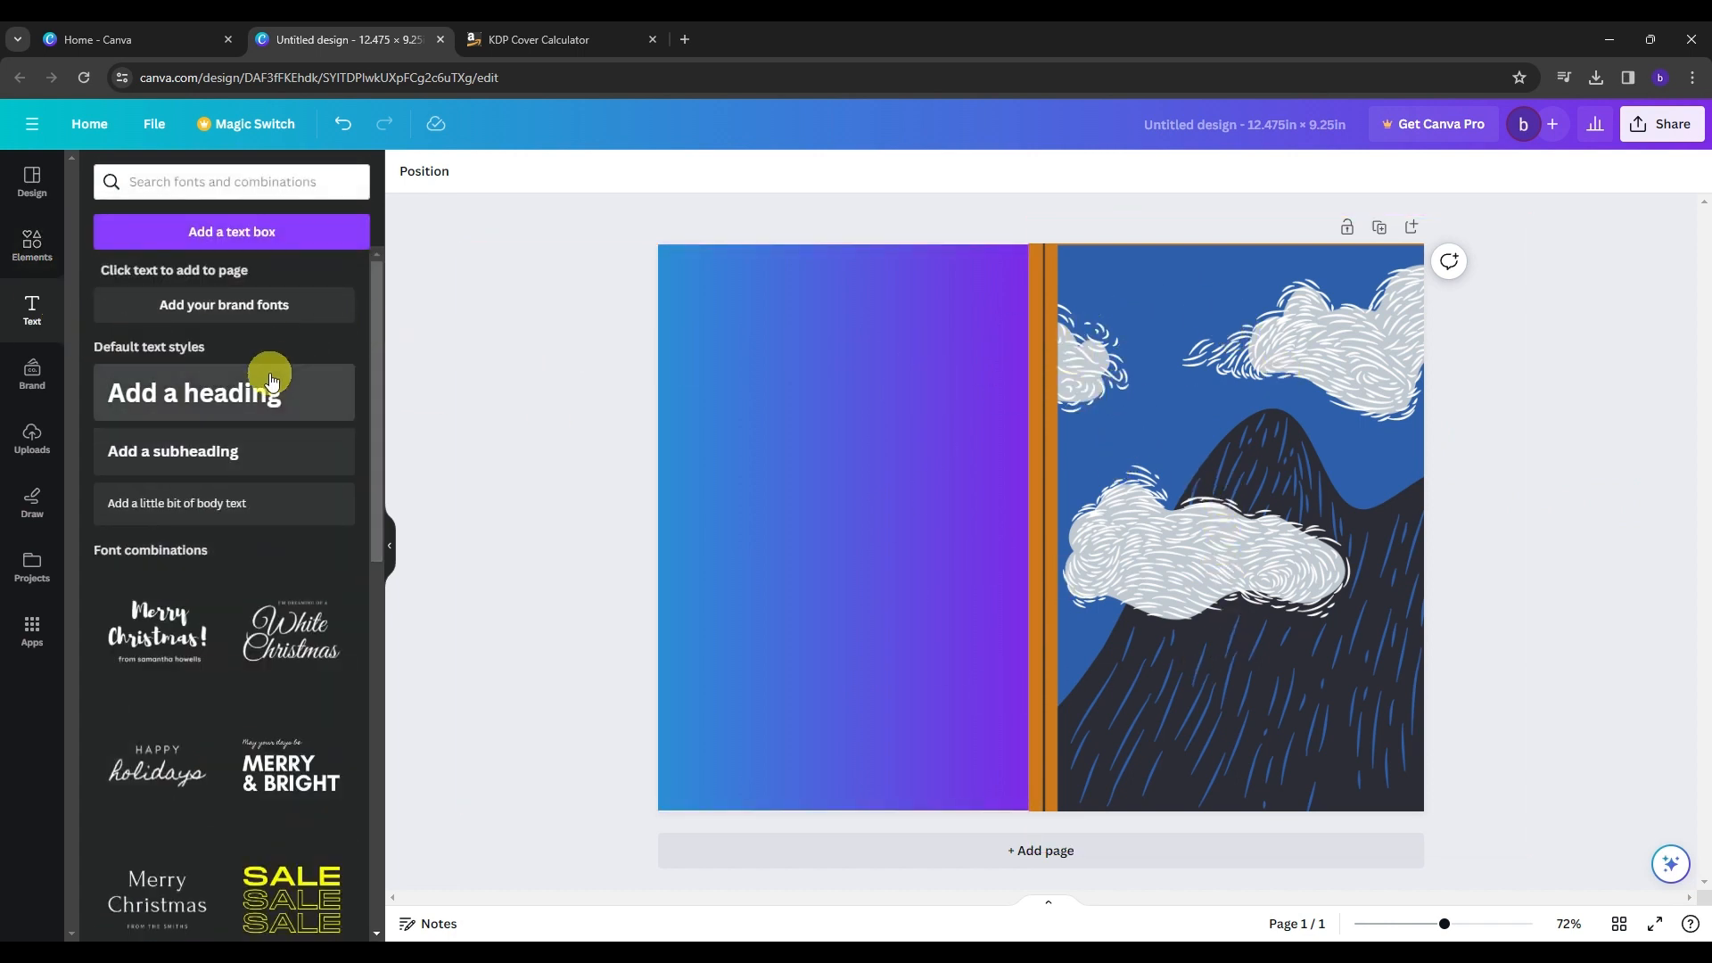
pyautogui.click(164, 391)
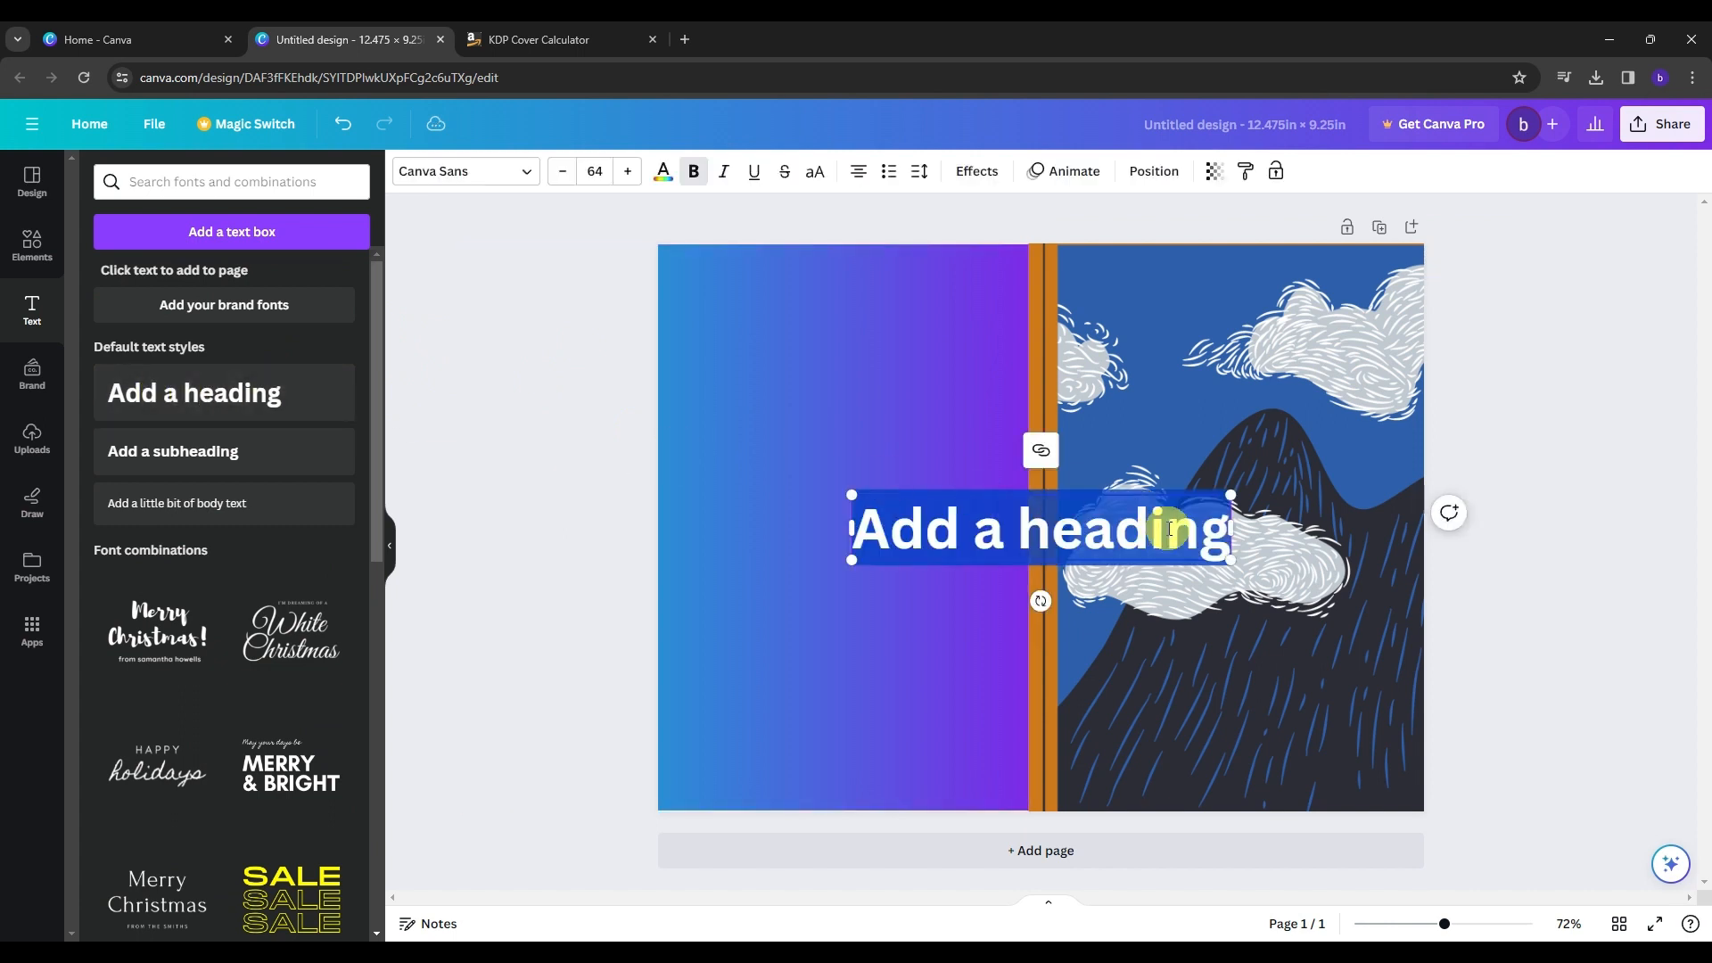
pyautogui.moveTo(1231, 534); pyautogui.dragTo(1154, 532)
pyautogui.press('BackSpace')
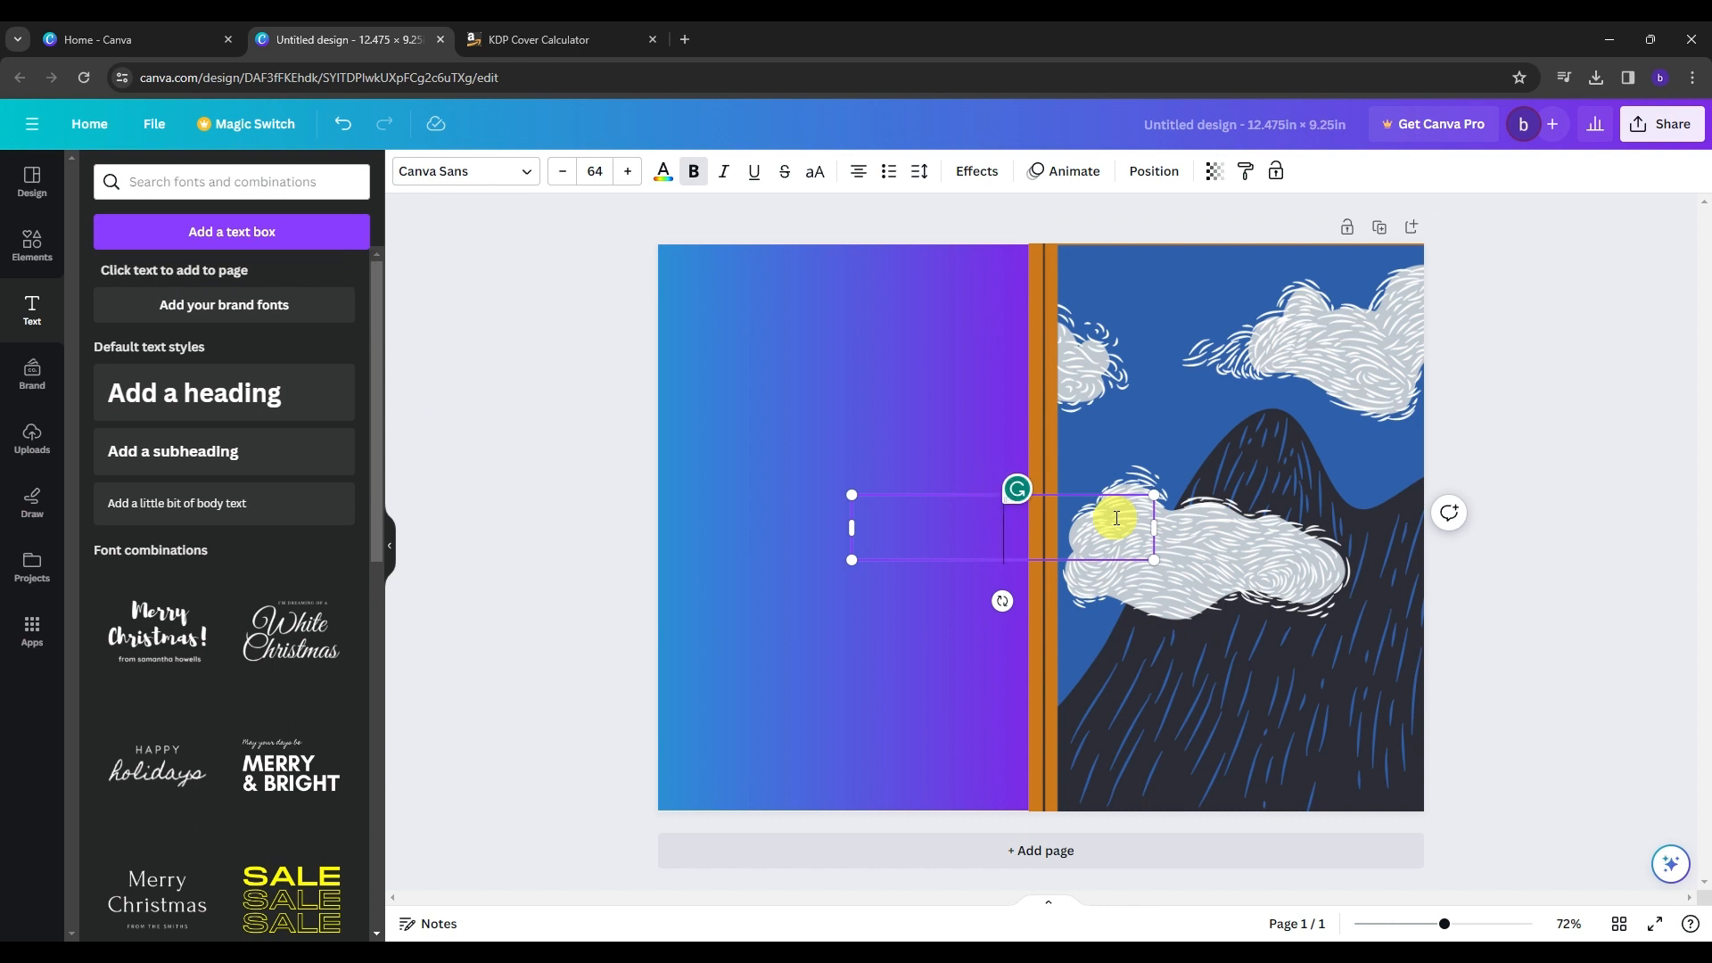
pyautogui.write('Mountain')
pyautogui.click(733, 372)
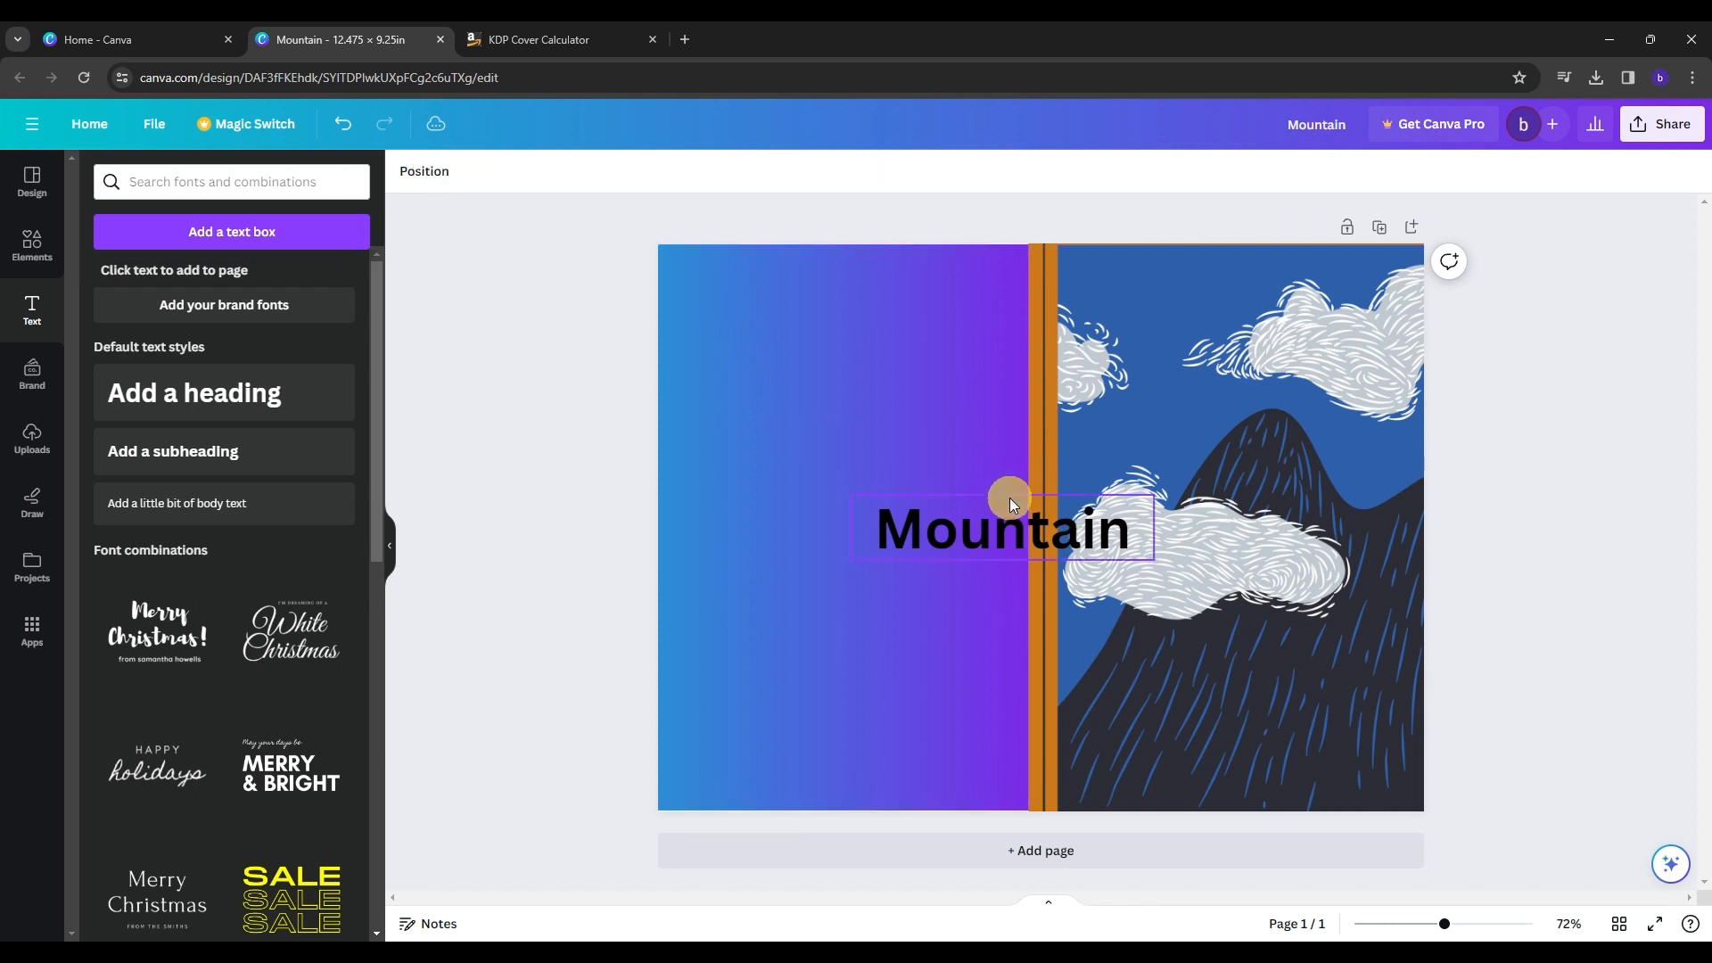
pyautogui.click(1013, 531)
pyautogui.moveTo(1013, 532); pyautogui.dragTo(1238, 341)
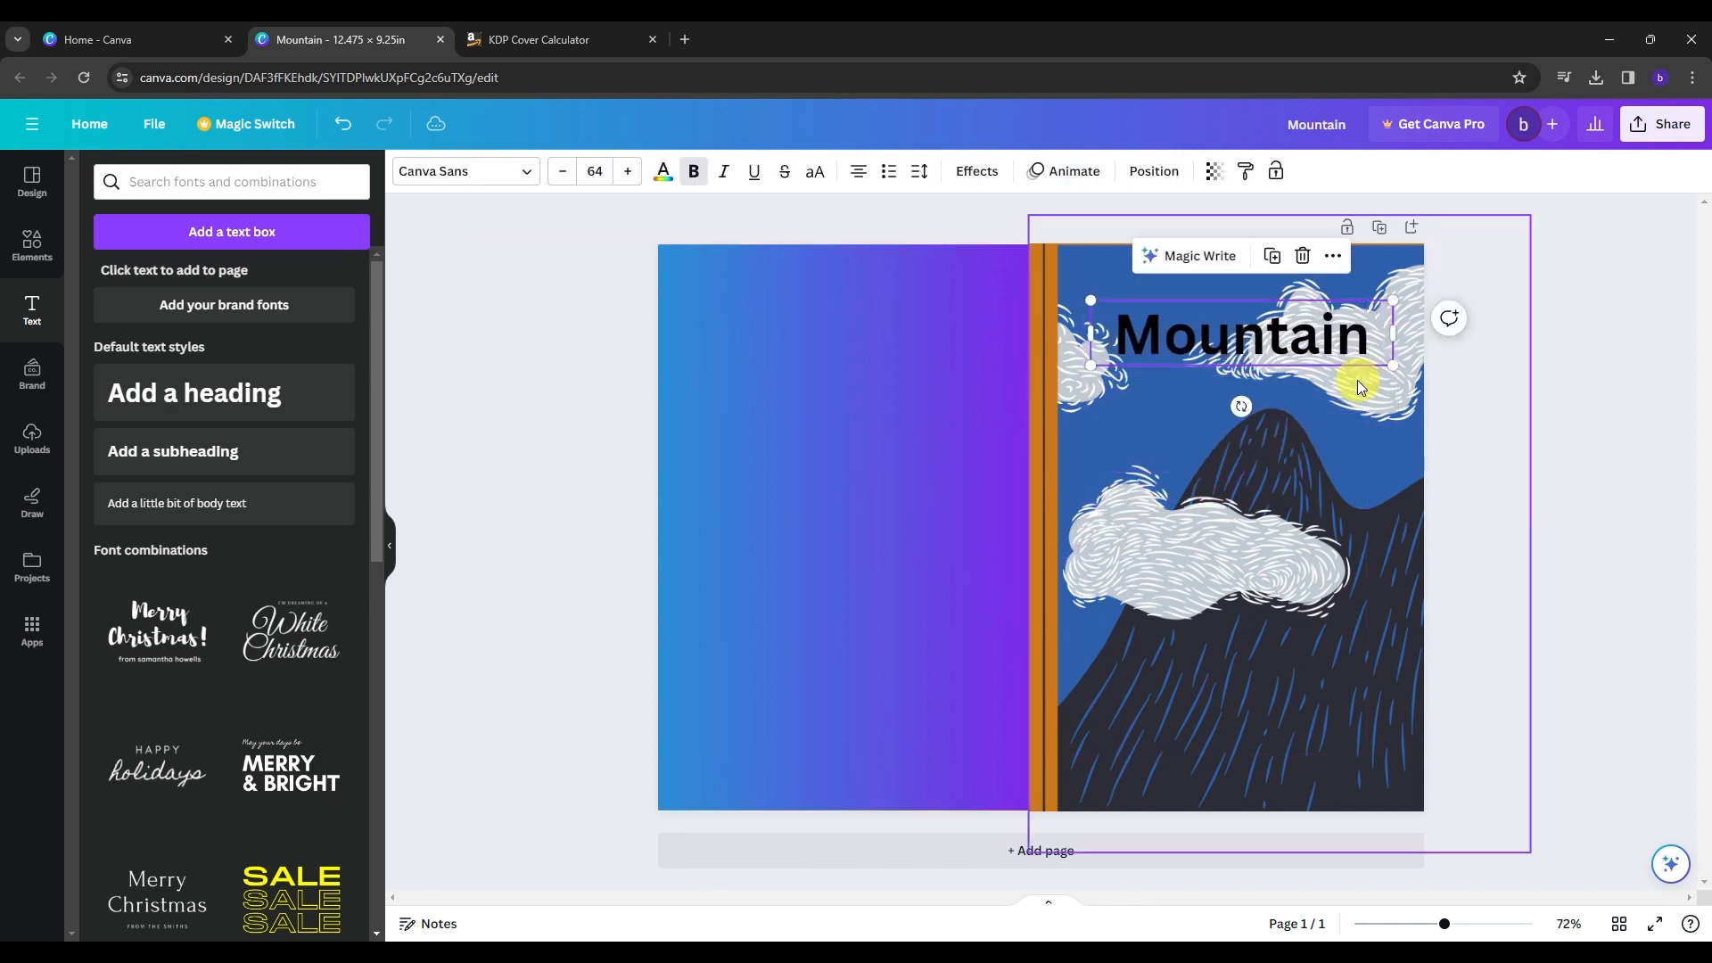
# Change the text color of the "Mountain" heading to the solid coral red
pyautogui.click(1231, 336)
pyautogui.click(511, 178)
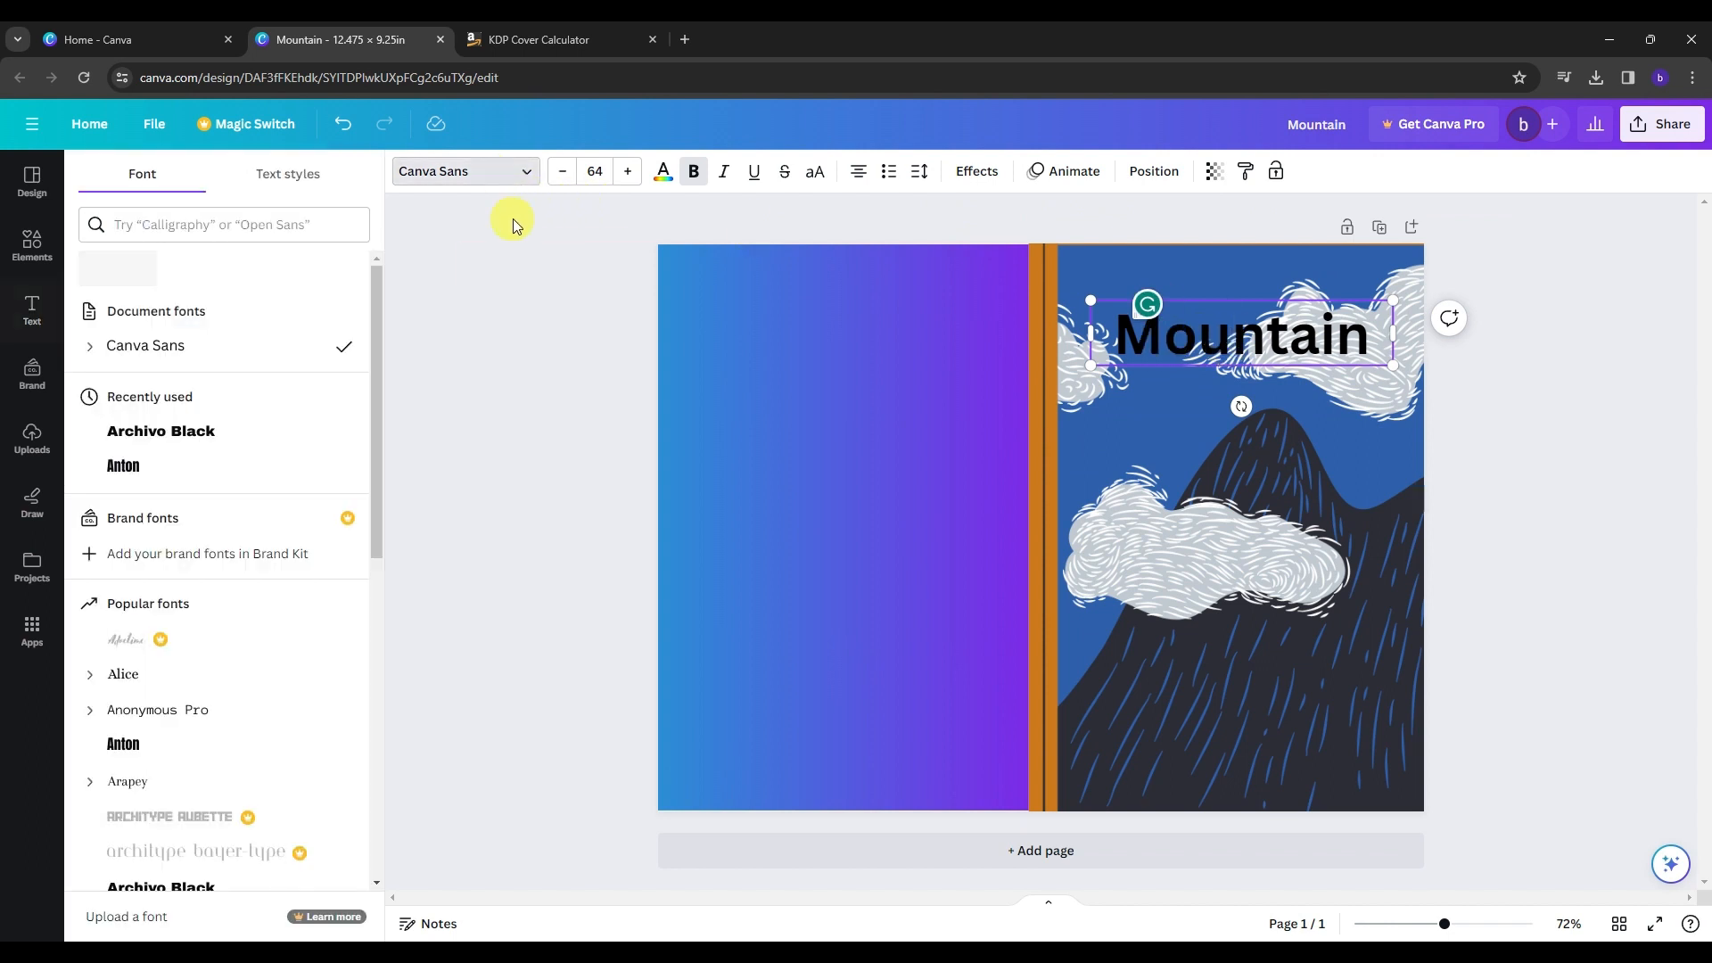
pyautogui.click(662, 171)
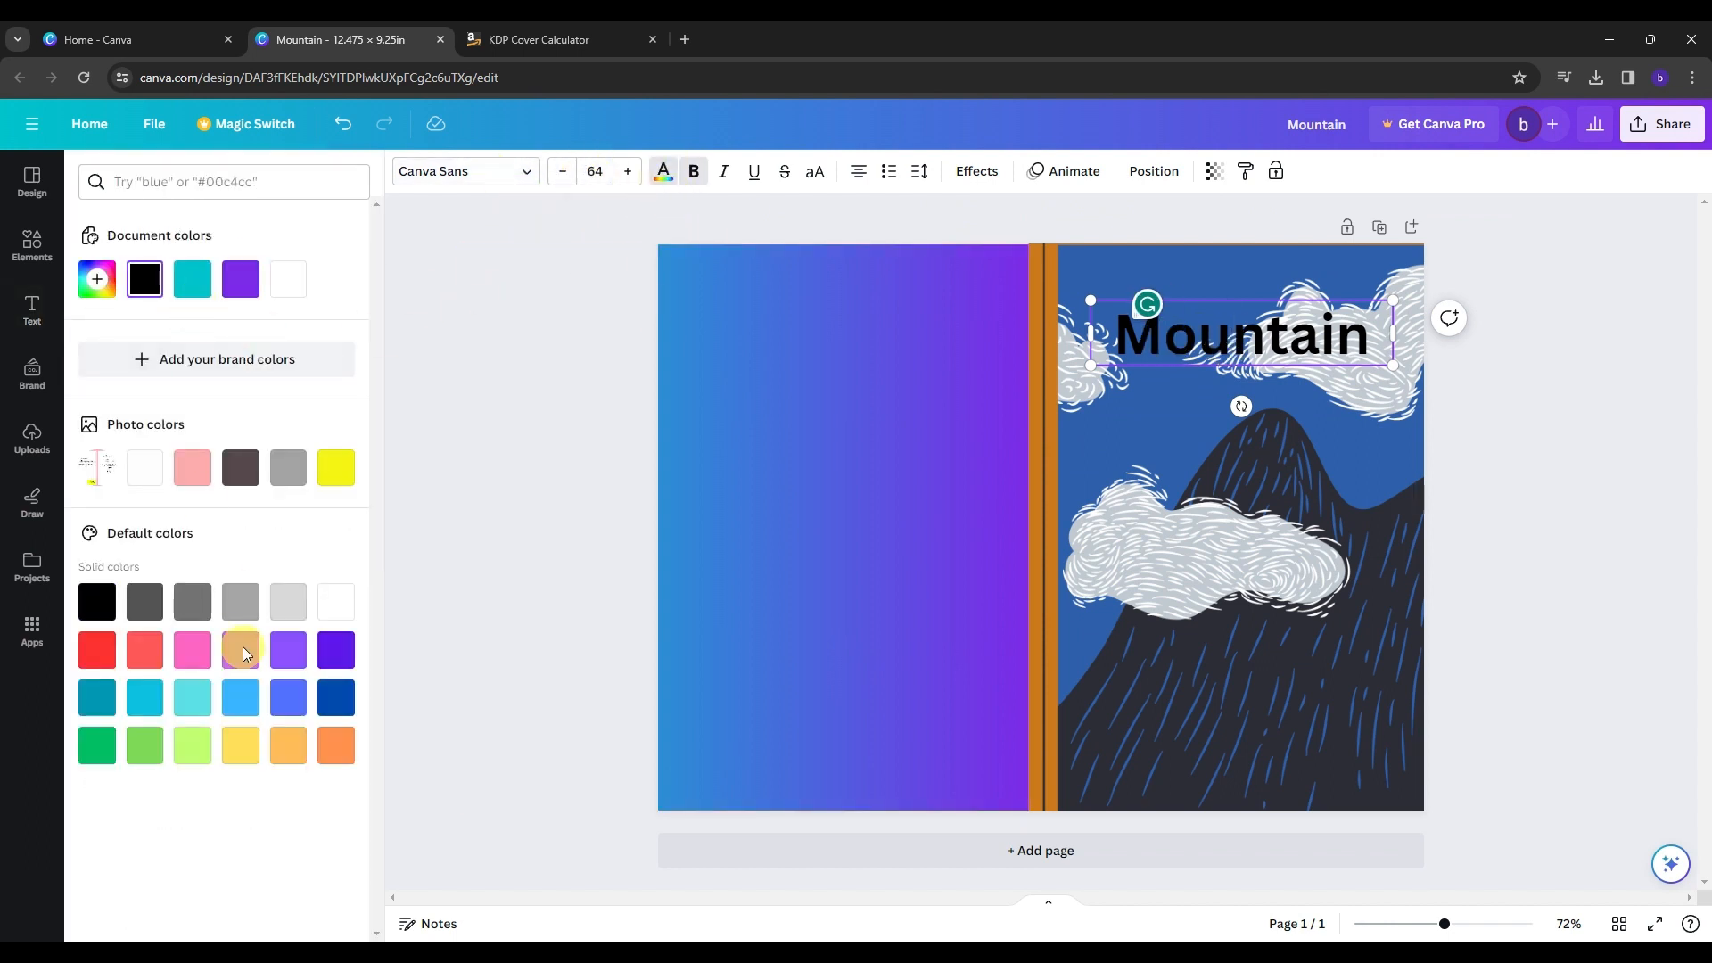
pyautogui.click(143, 660)
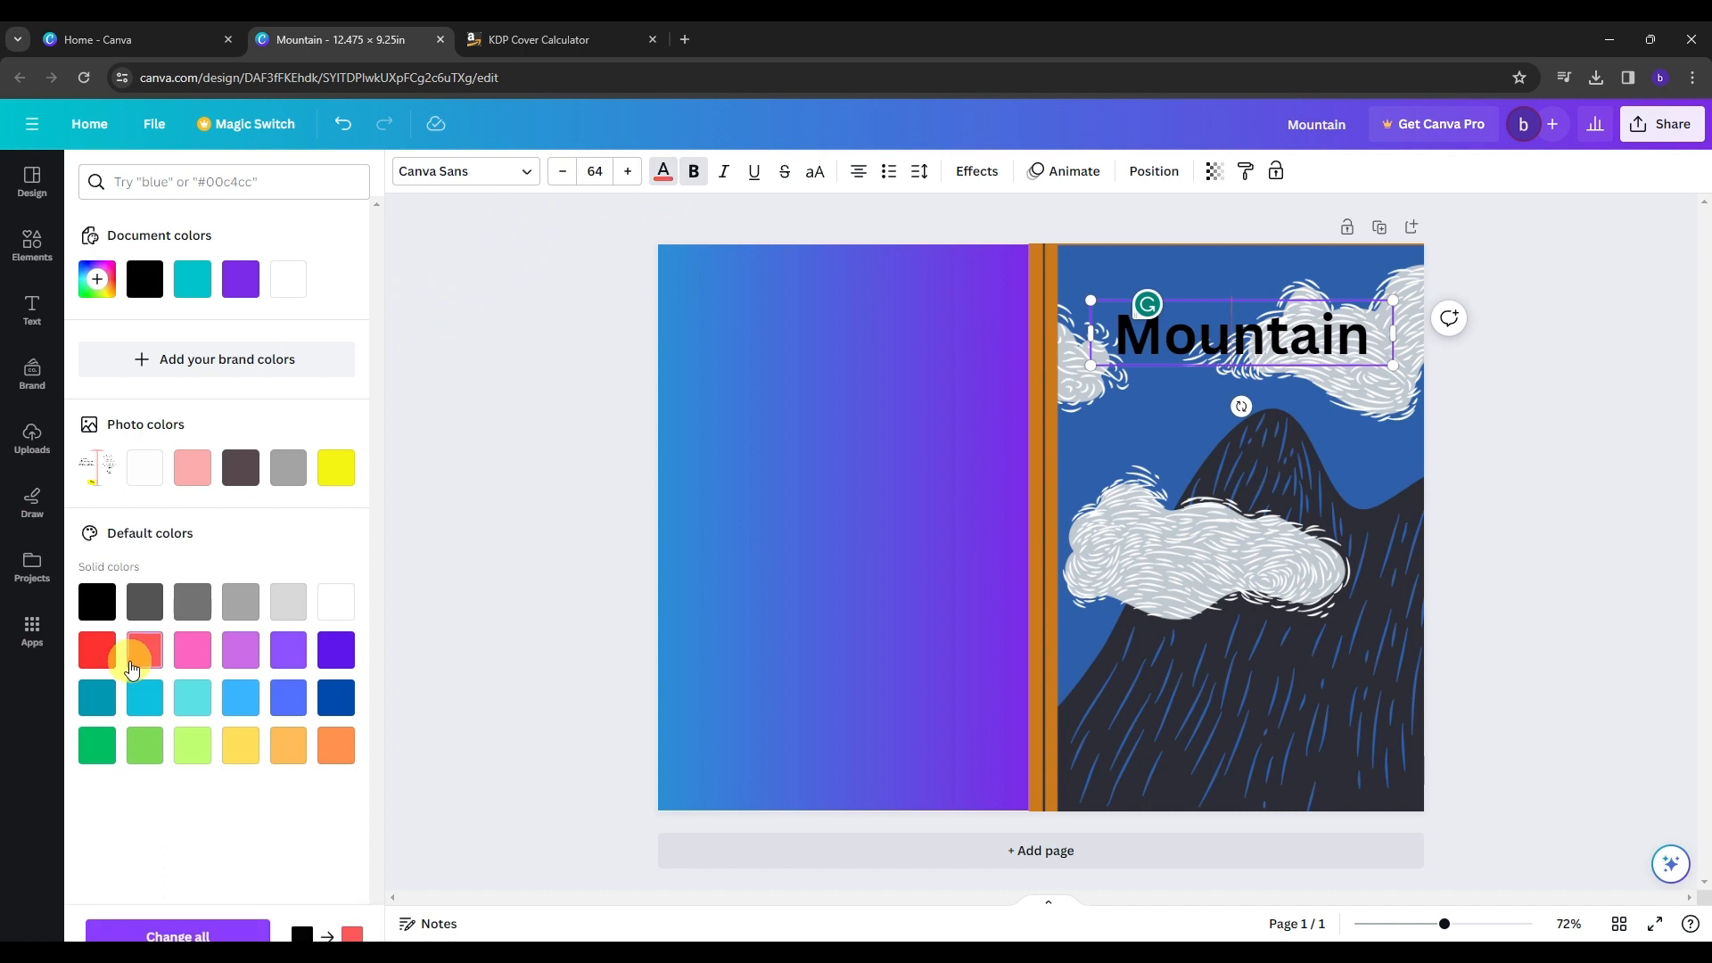
pyautogui.doubleClick(1361, 352)
pyautogui.click(1539, 402)
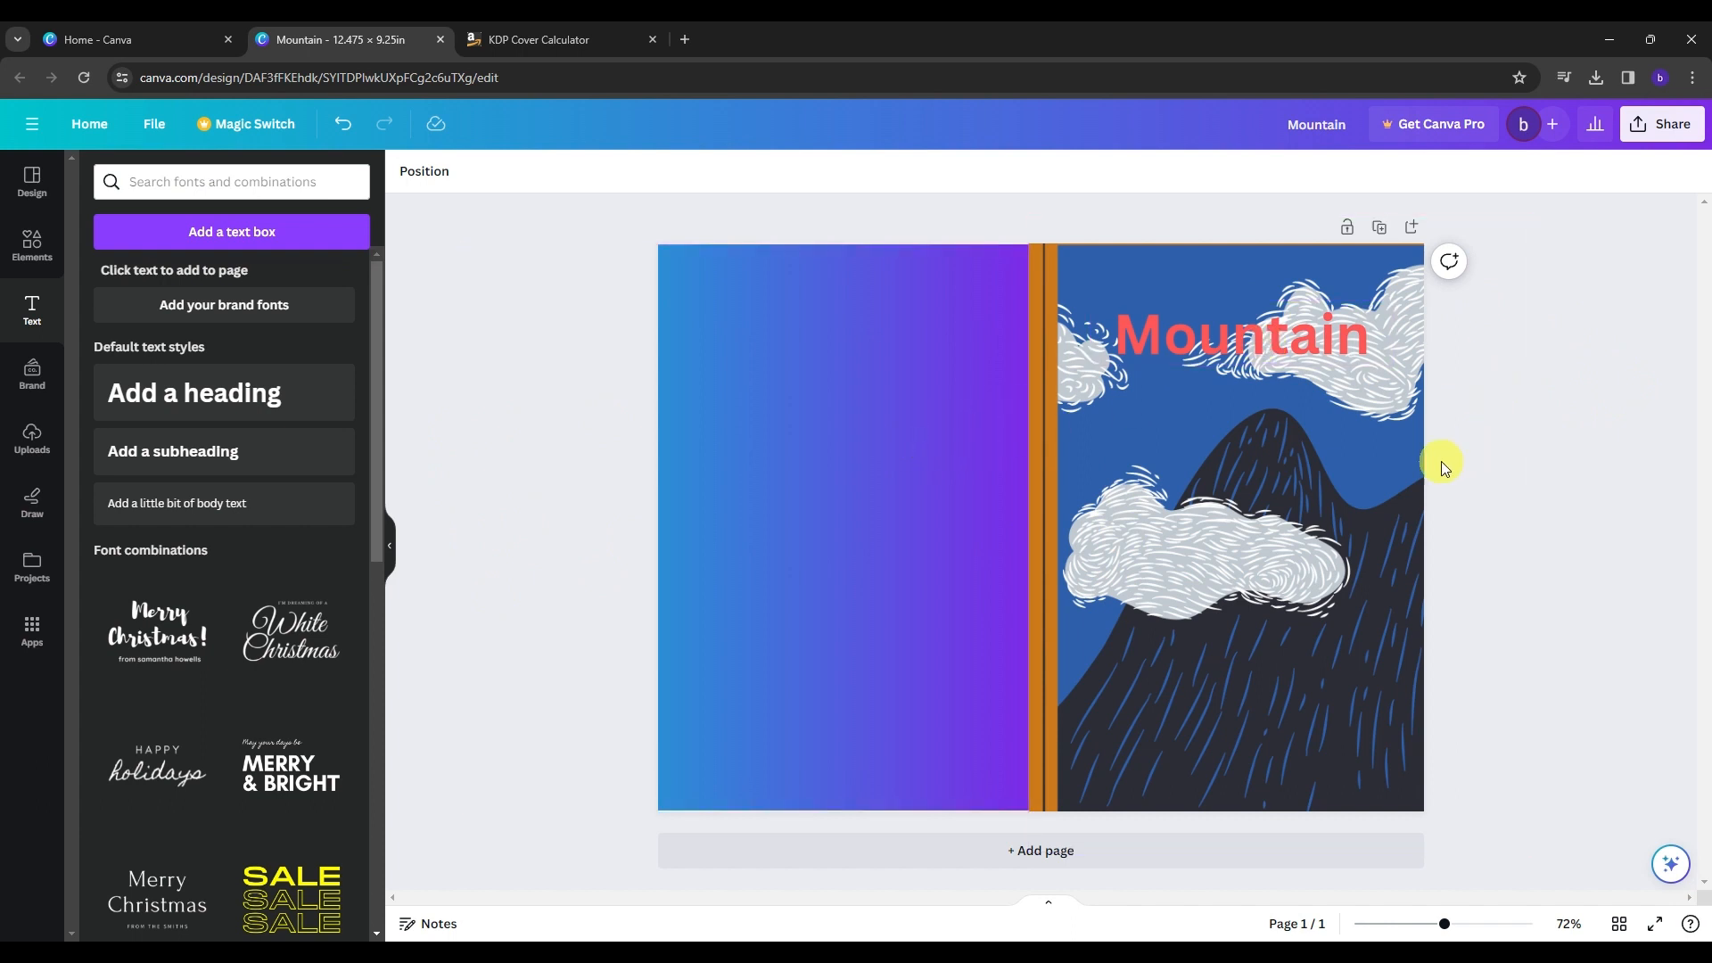
pyautogui.hotkey('ctrl', 'z')
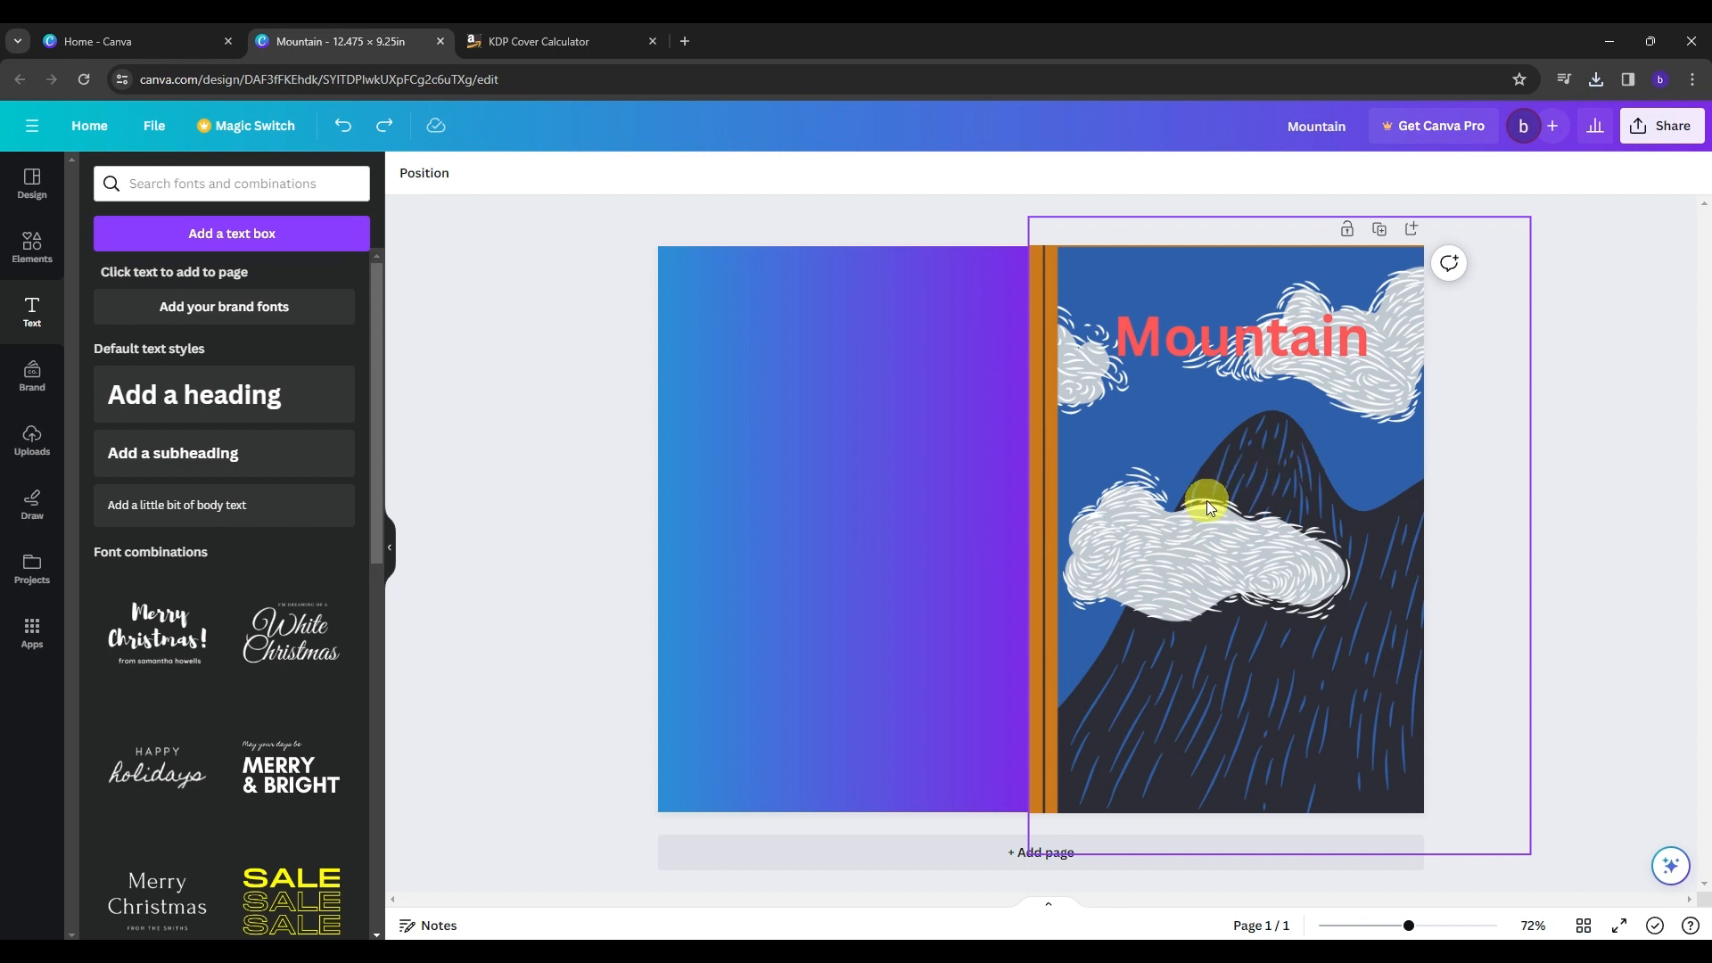
# Unlock the KDP template image in the layer list and delete it from beneath the artwork
pyautogui.click(427, 172)
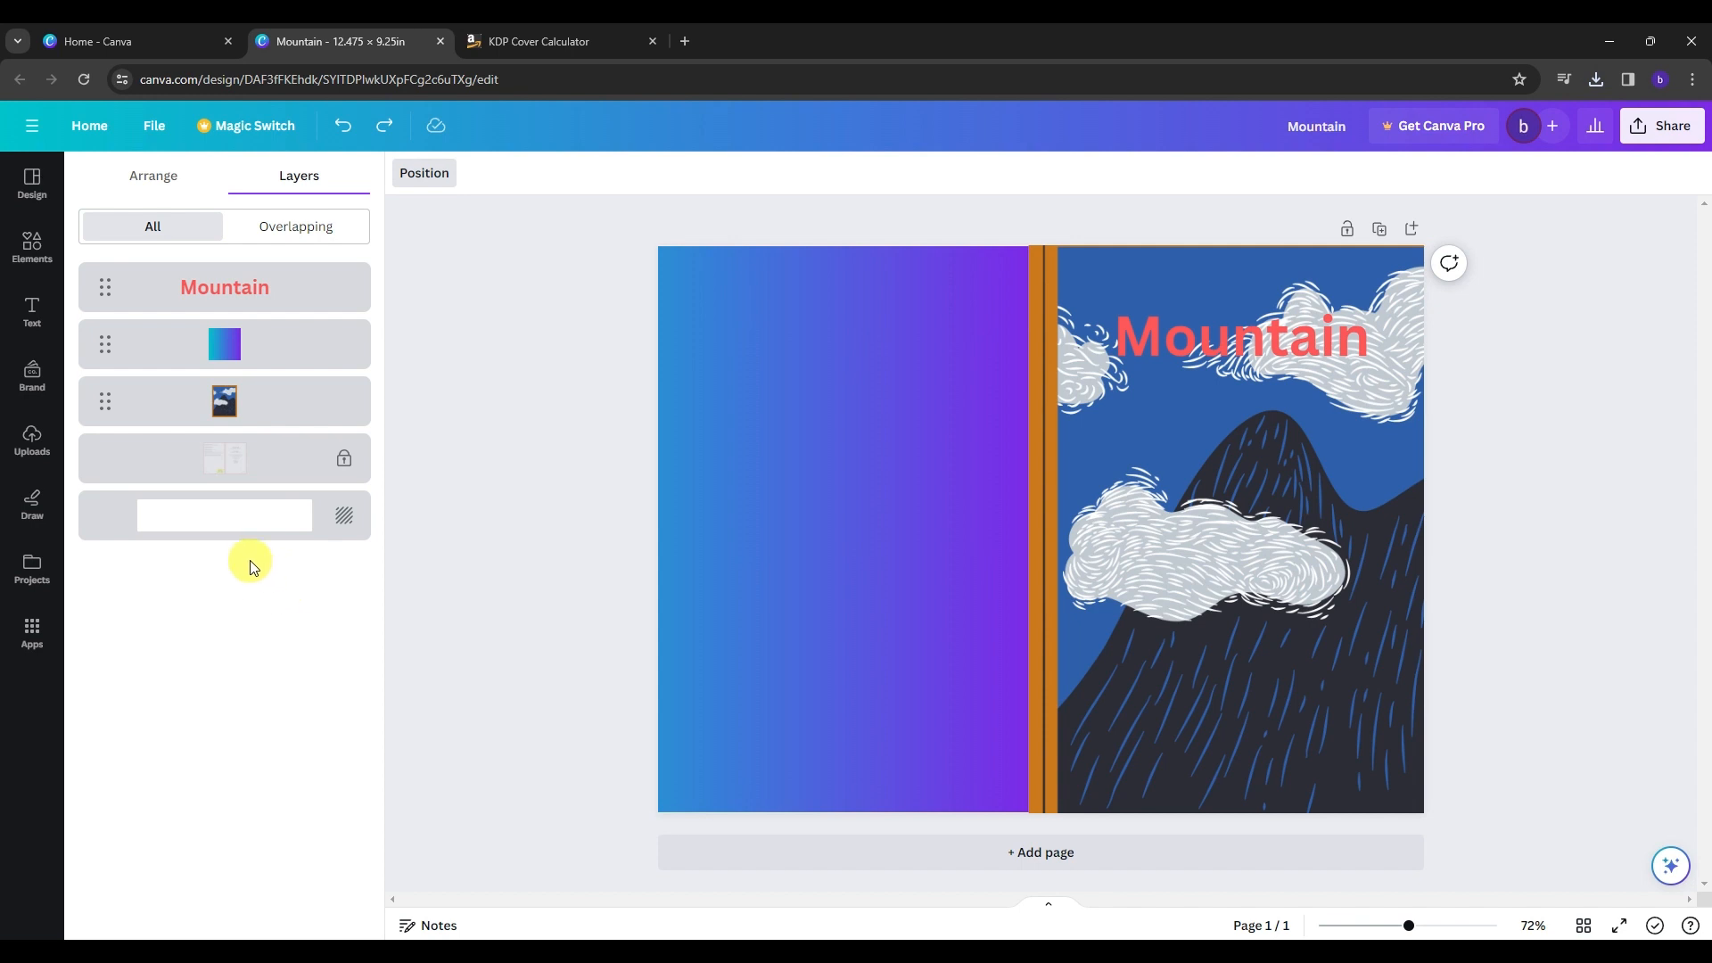
pyautogui.click(236, 466)
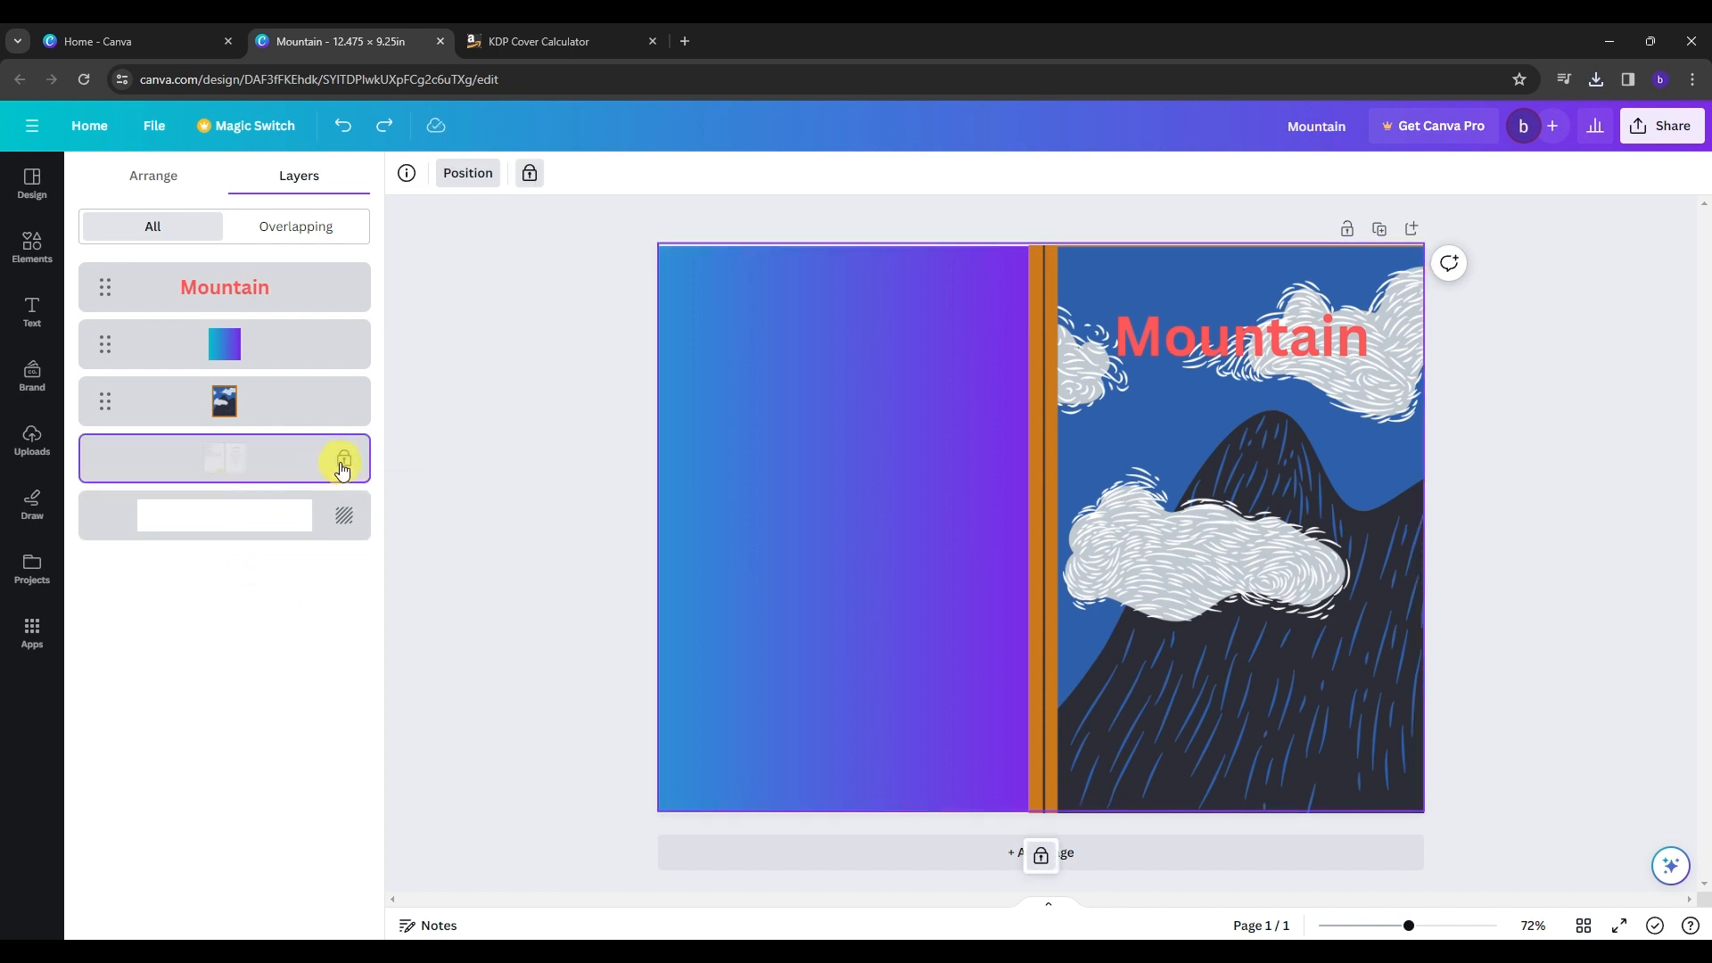
pyautogui.click(528, 174)
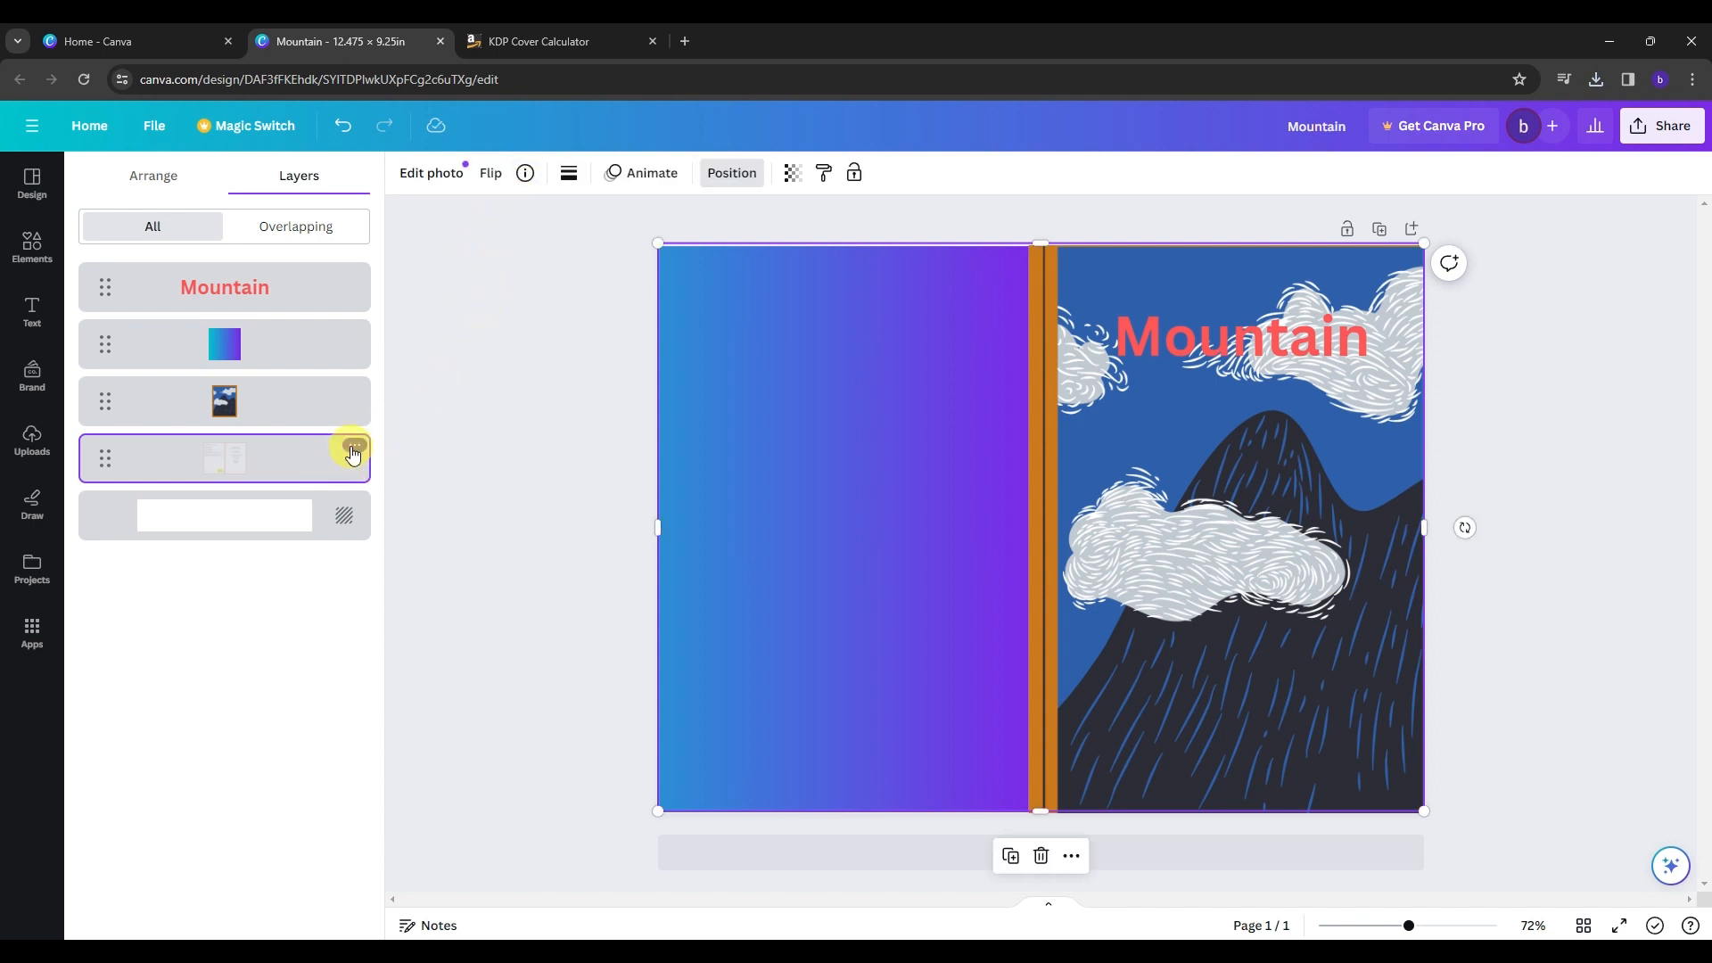
pyautogui.click(355, 446)
pyautogui.click(418, 282)
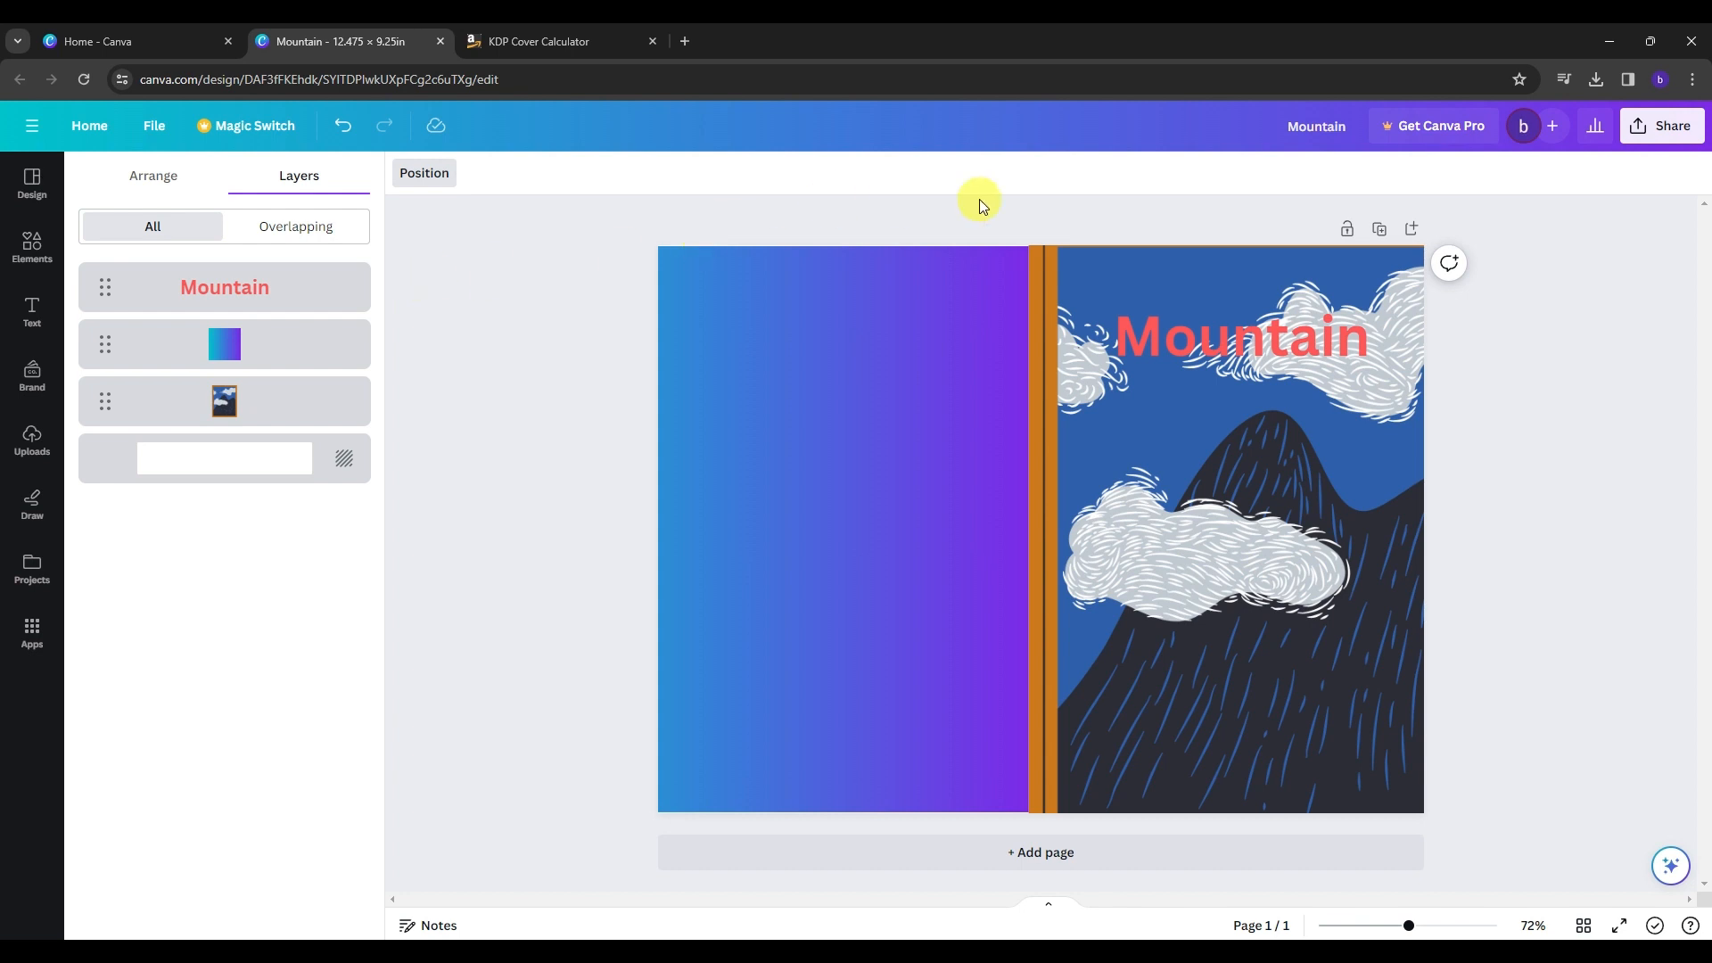
# Download the cover design as a PNG file and dismiss the download notice
pyautogui.click(1671, 140)
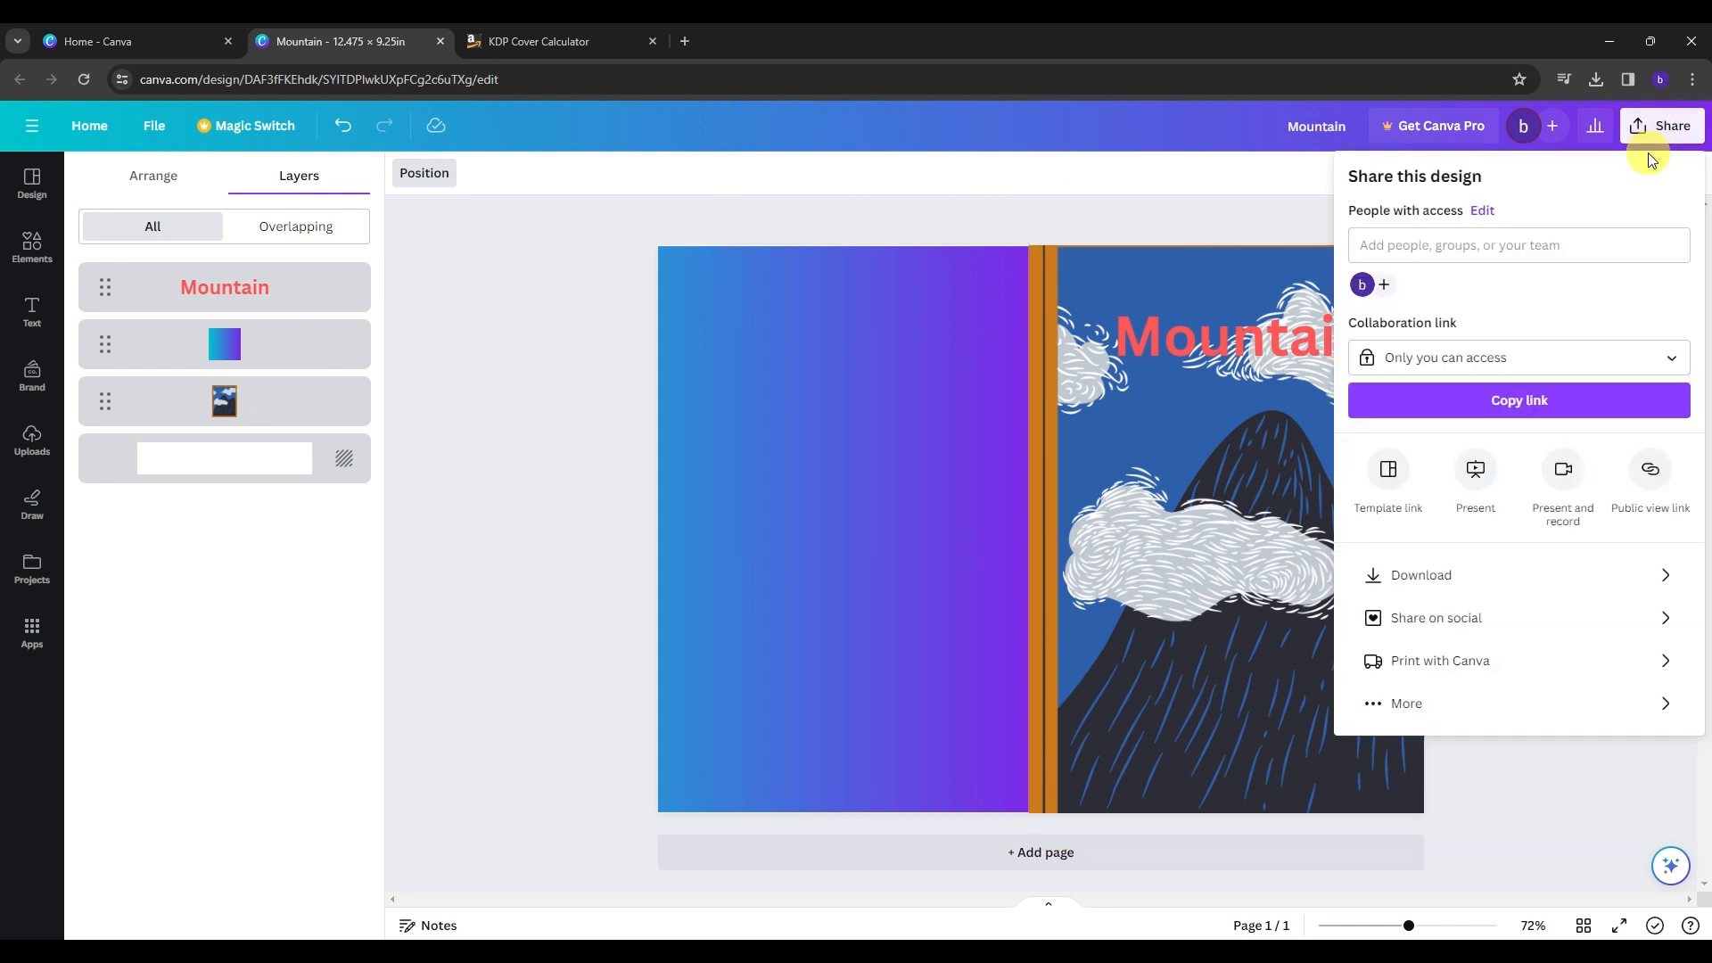
pyautogui.click(1414, 576)
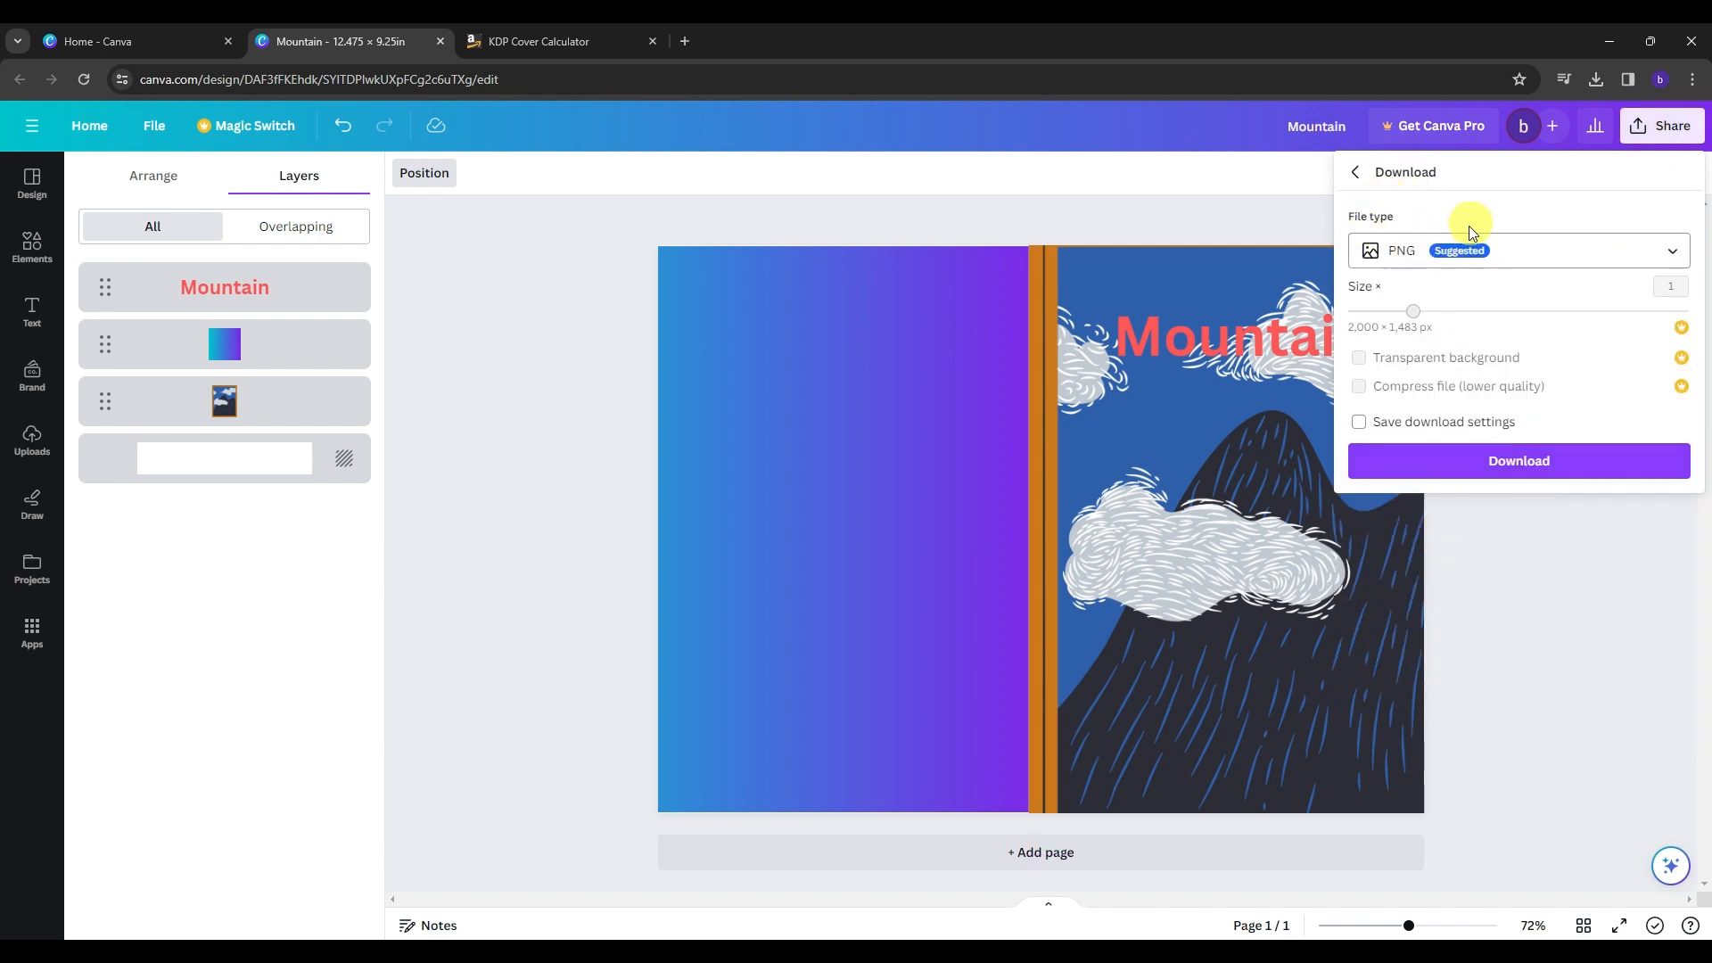
pyautogui.click(1485, 257)
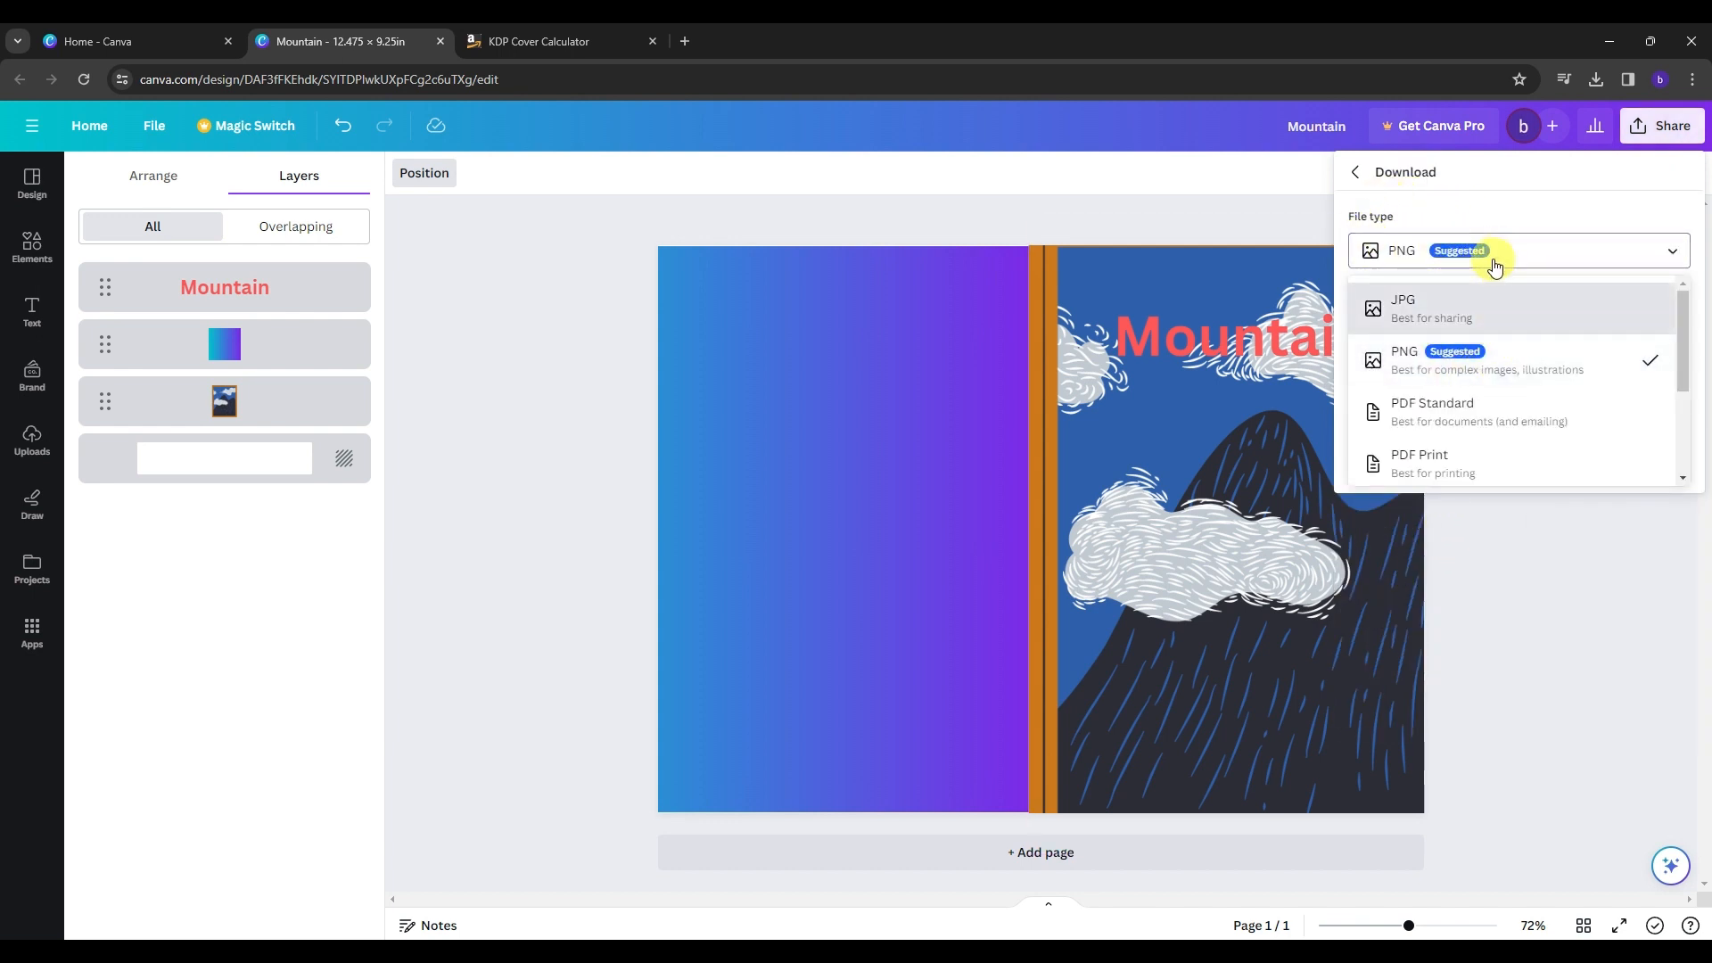
pyautogui.click(1505, 374)
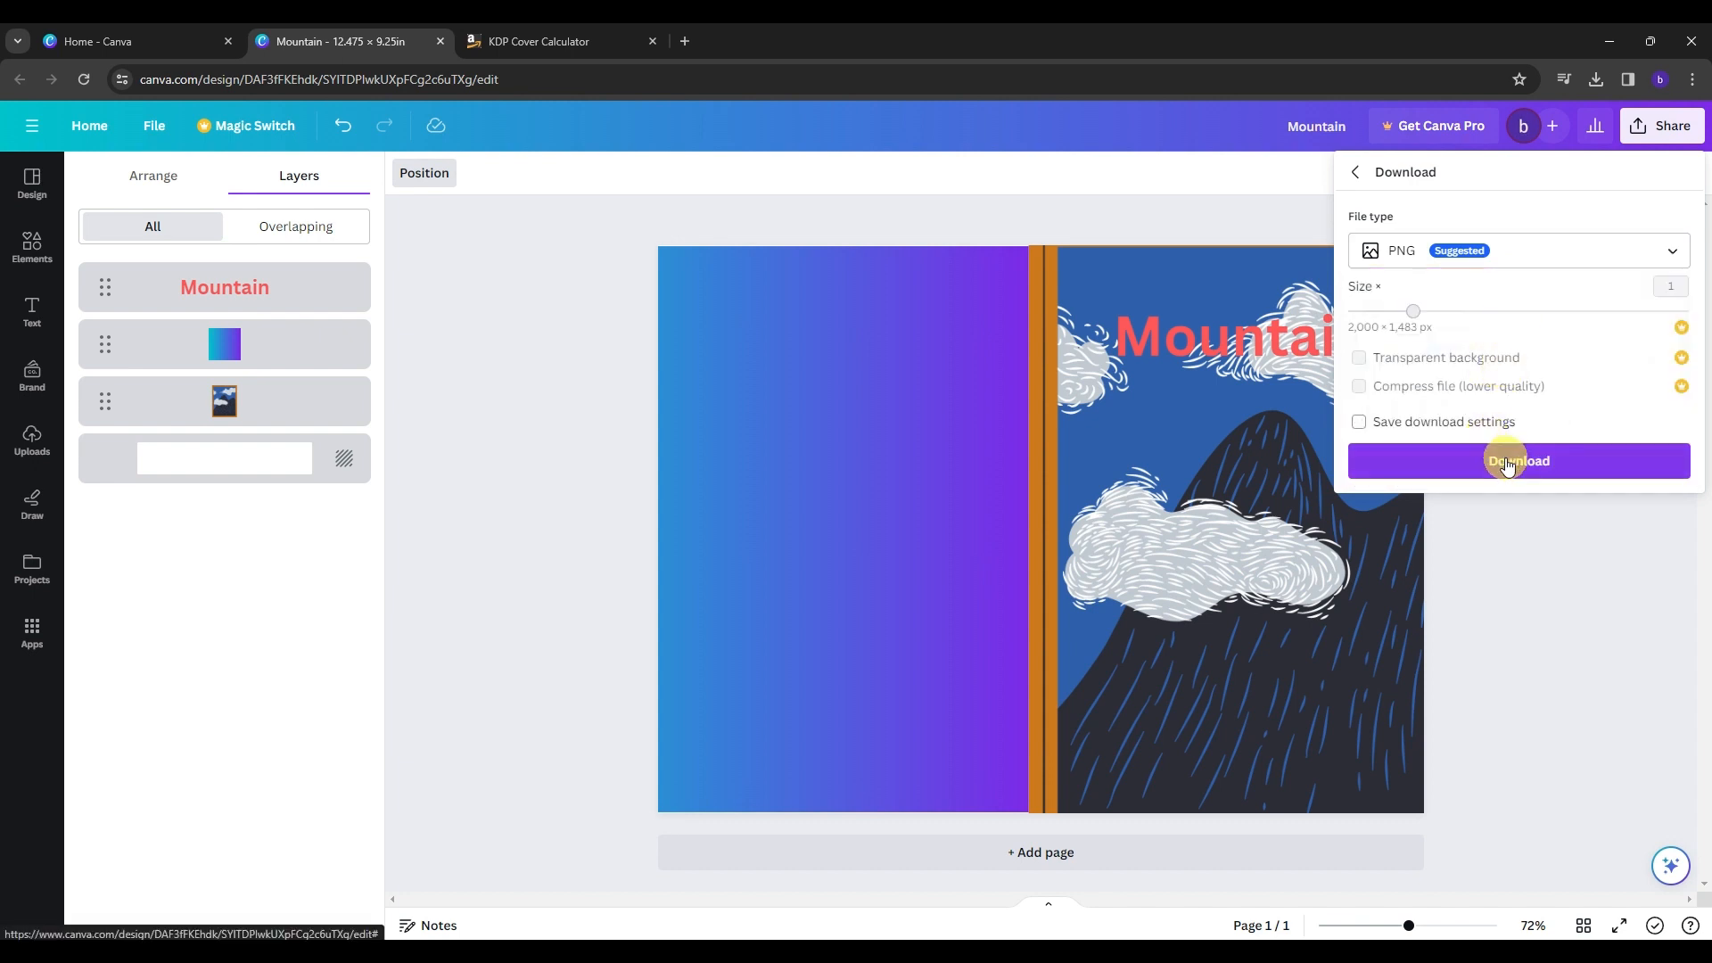
pyautogui.click(1566, 480)
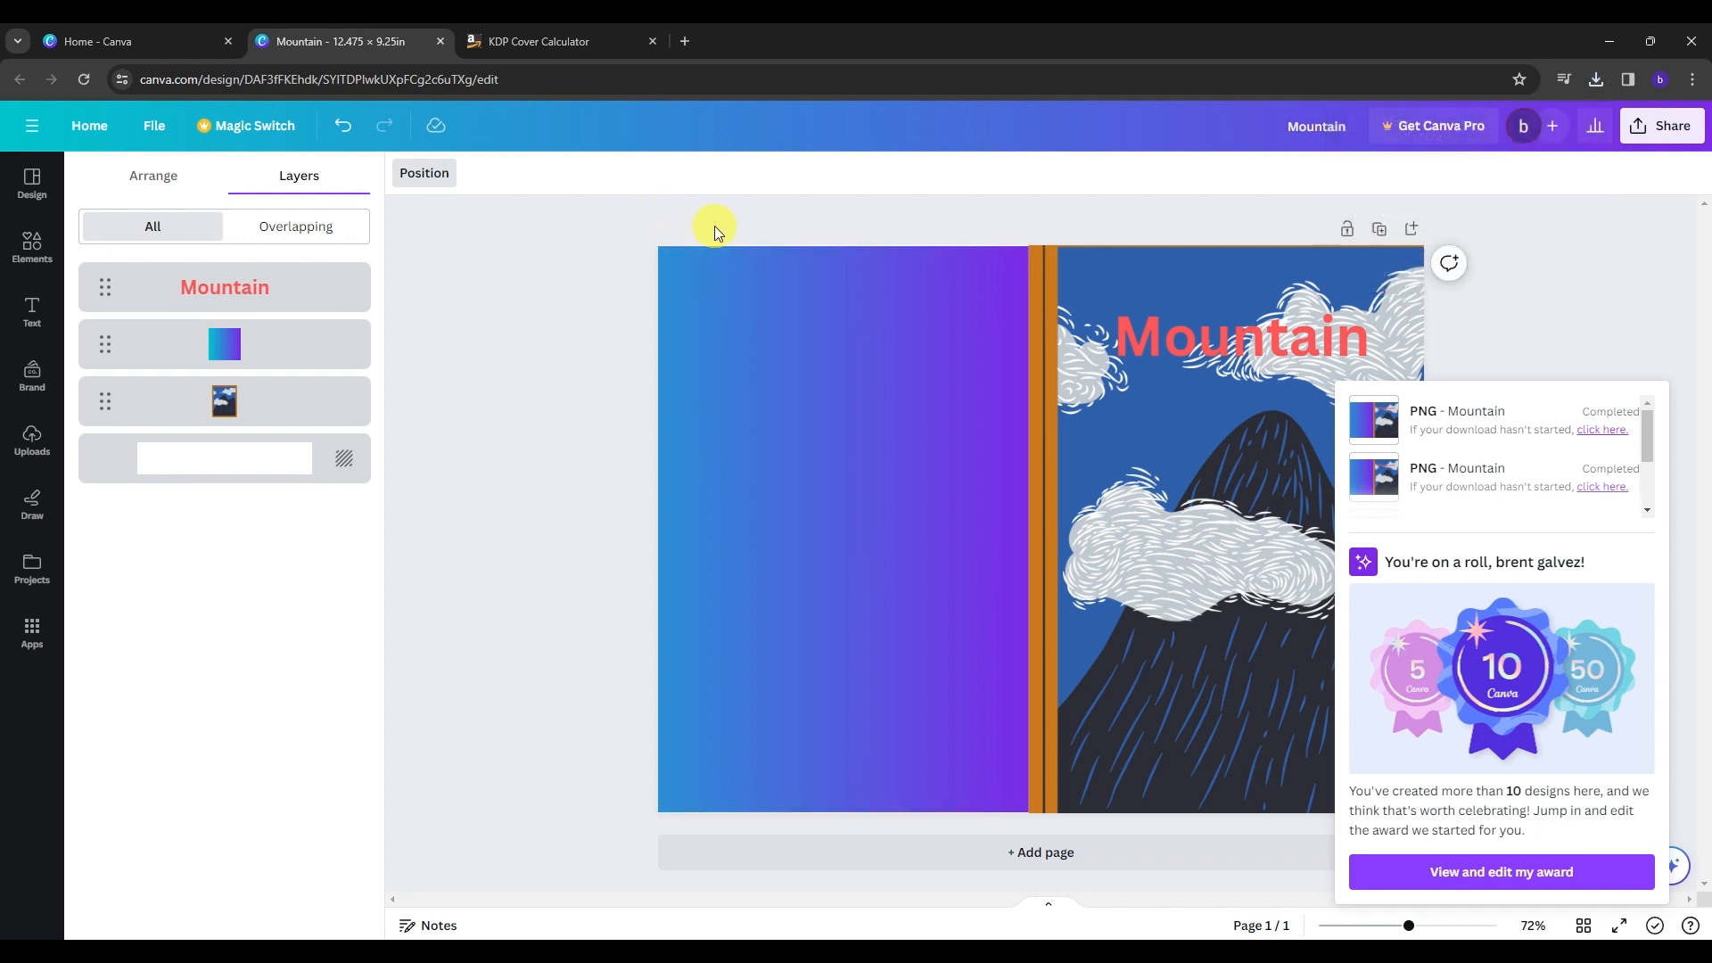
pyautogui.click(859, 209)
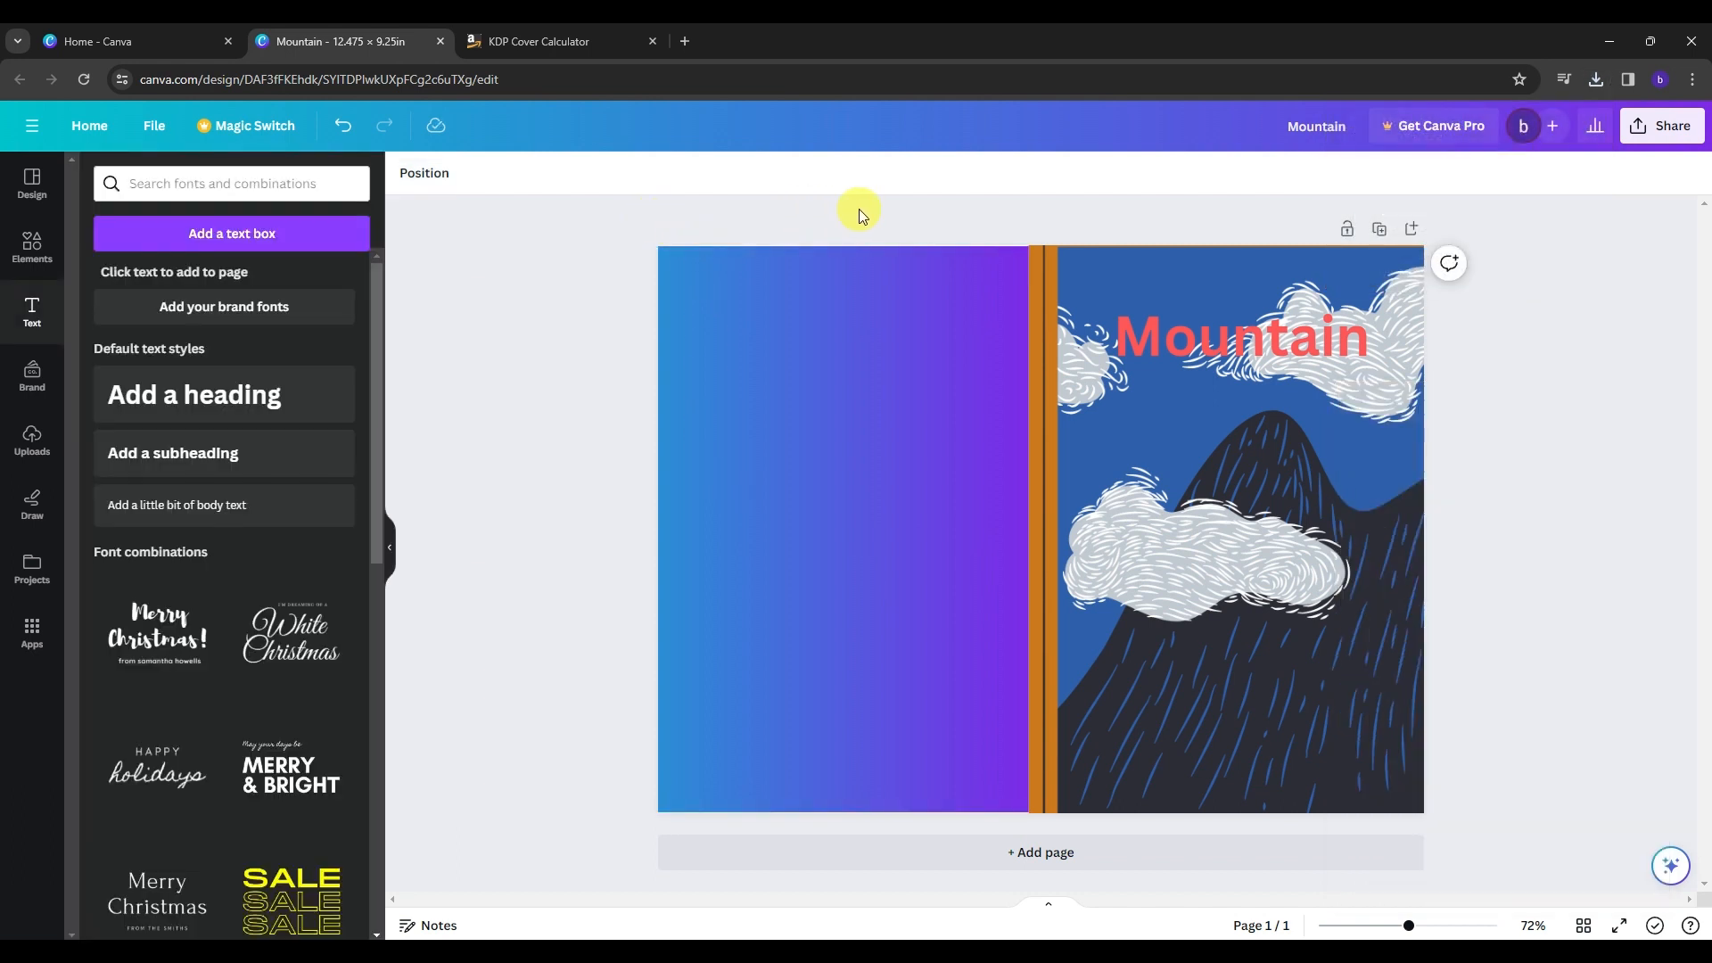